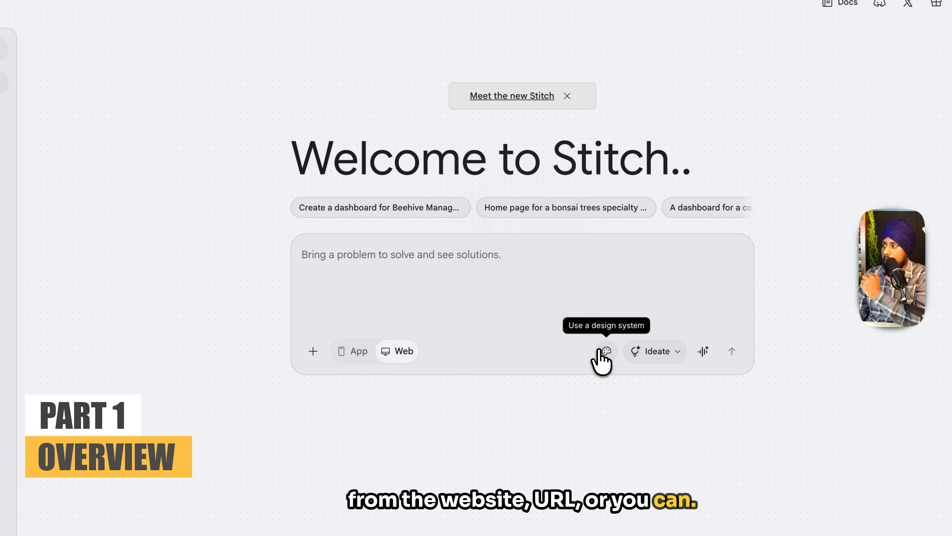
Apply the saved Komorebi Grove design system to the prompt and replace it with the Sahara preset
left_click(634, 340)
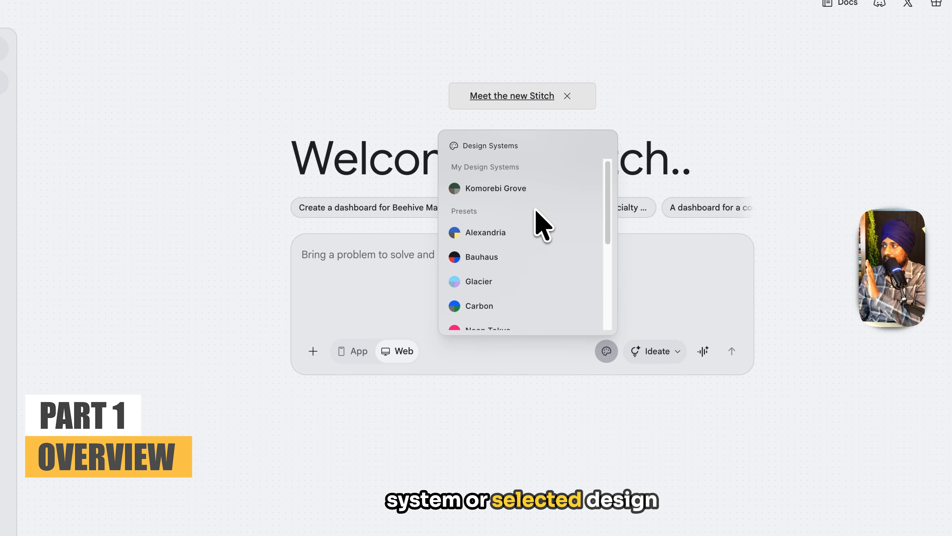
scroll(532, 222, "down", 2)
left_click(523, 165)
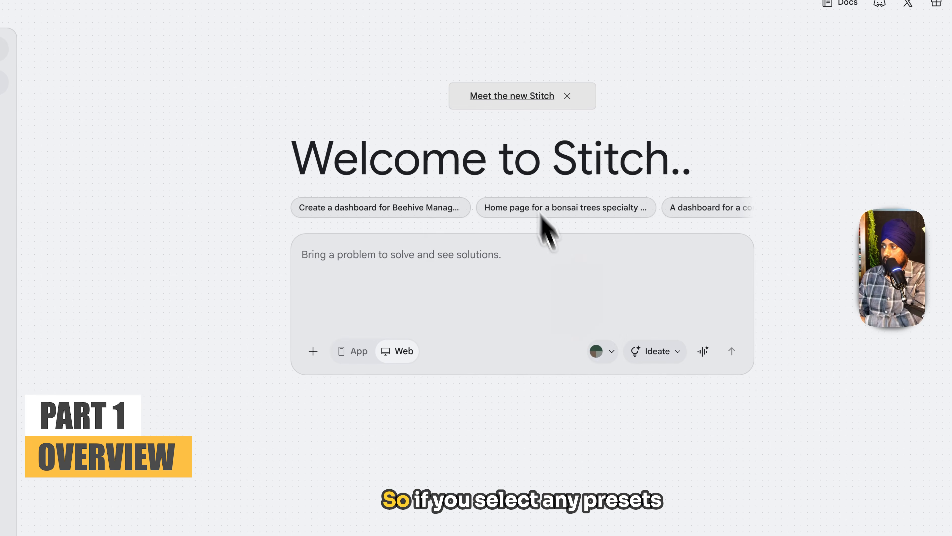
left_click(597, 351)
scroll(536, 262, "down", 5)
left_click(530, 273)
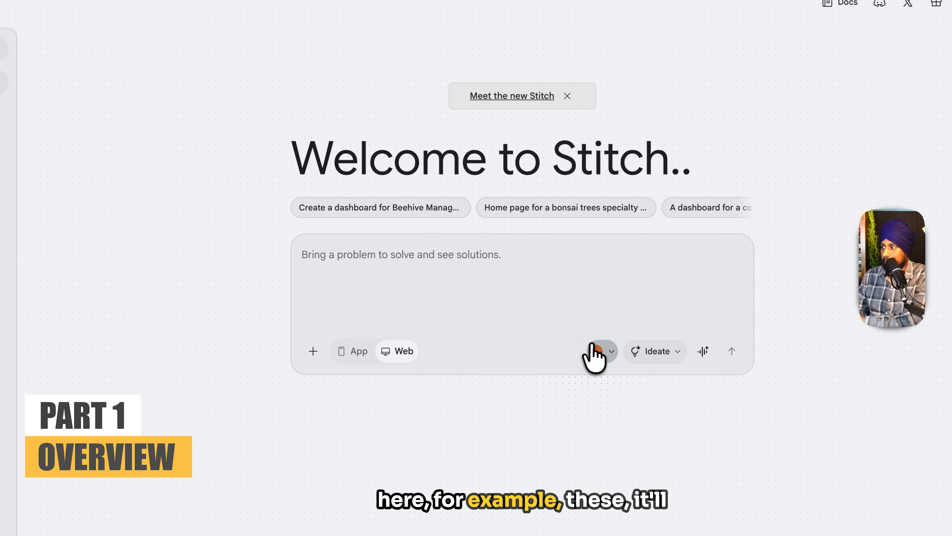
left_click(596, 351)
left_click(593, 401)
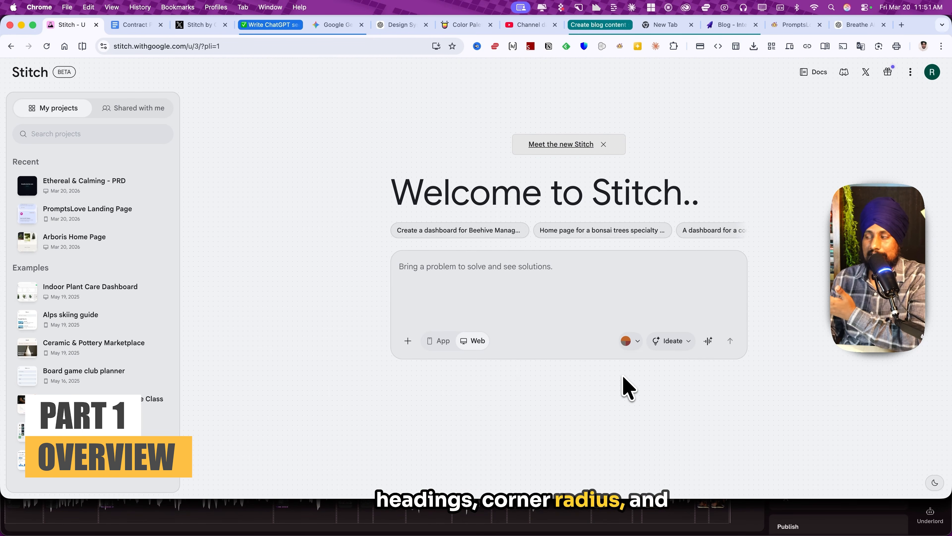
Look through the available generation modes and choose Ideate for the prompt
left_click(671, 340)
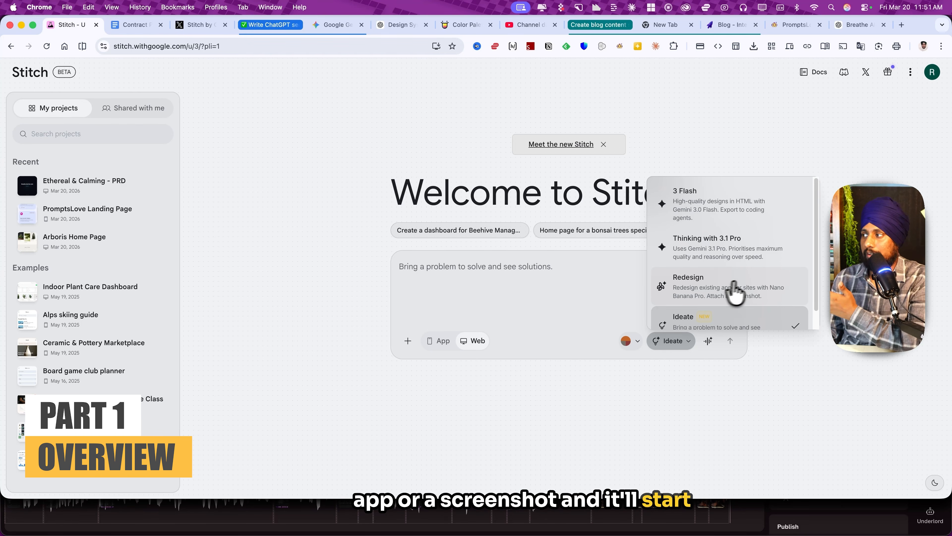
scroll(735, 304, "down", 1)
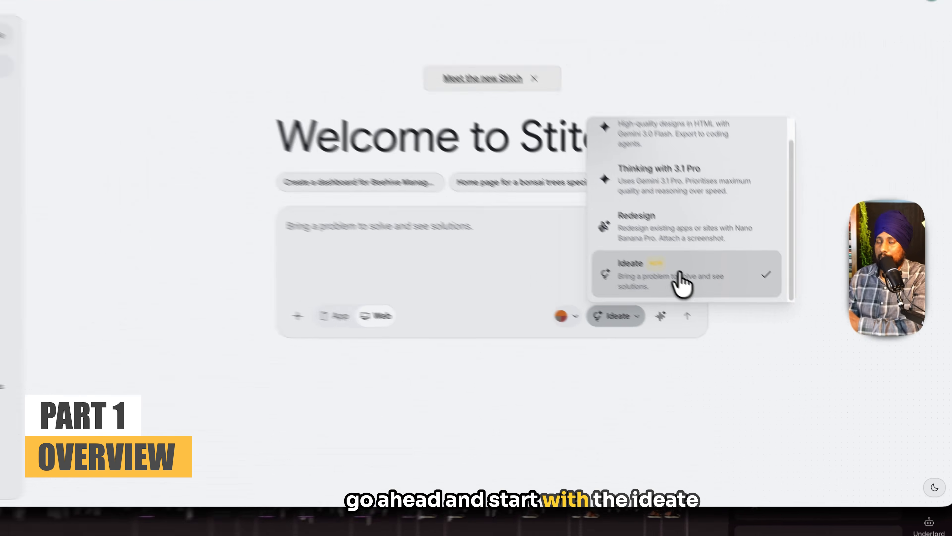
left_click(725, 313)
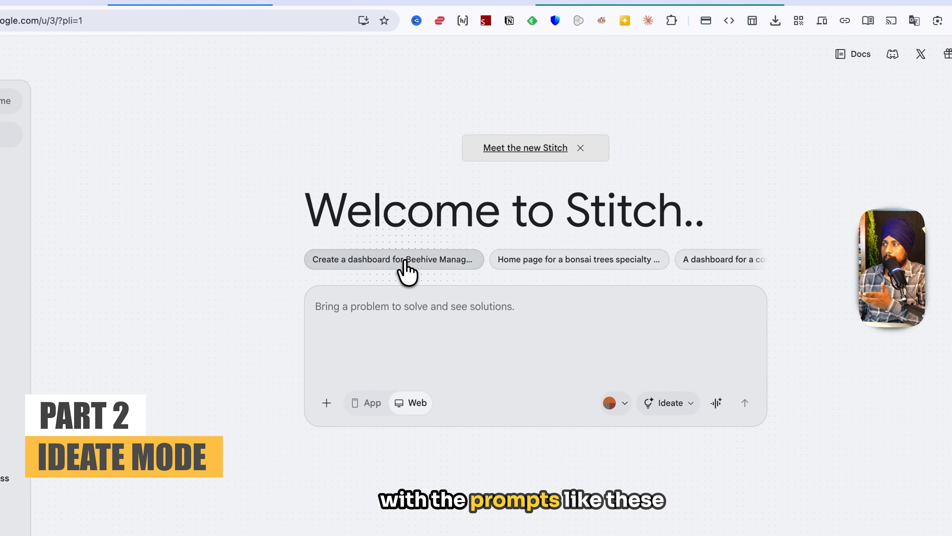
Fill the prompt with the Beehive Management dashboard example and replace it with the community-supported fishery dashboard example
left_click(431, 248)
left_click(735, 246)
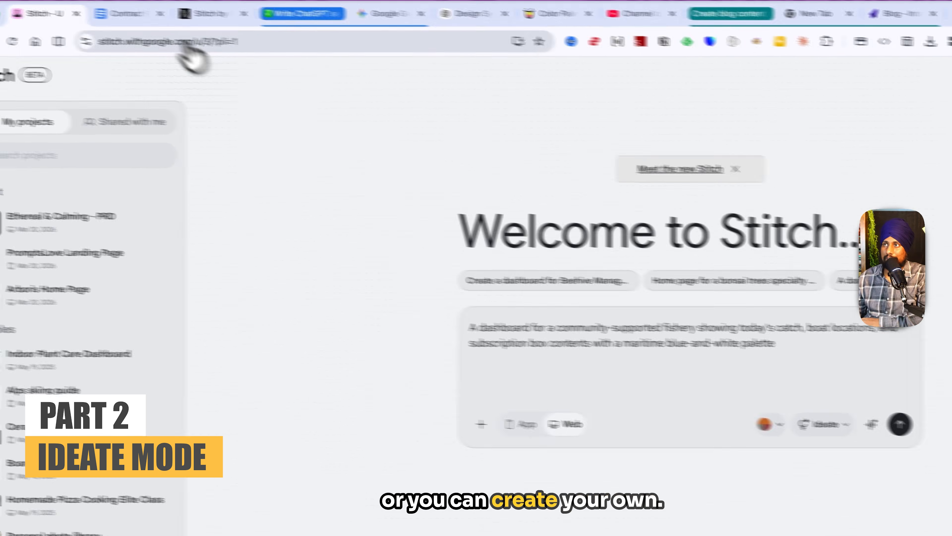
Copy the plumbing website brief, through the Local SEO section, from the Contract Proposal document and replace the Stitch prompt with it
left_click(150, 25)
scroll(361, 351, "up", 10)
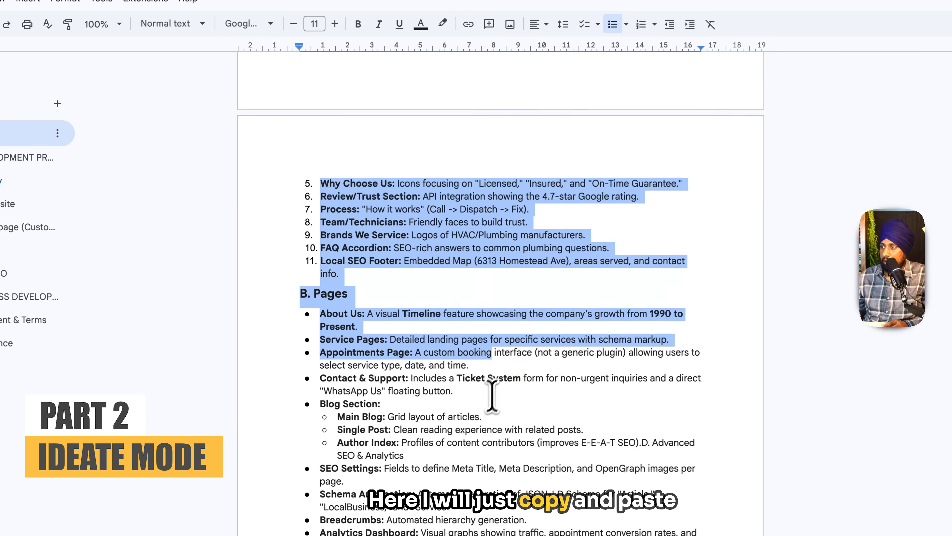
left_click_drag(459, 388, 670, 375)
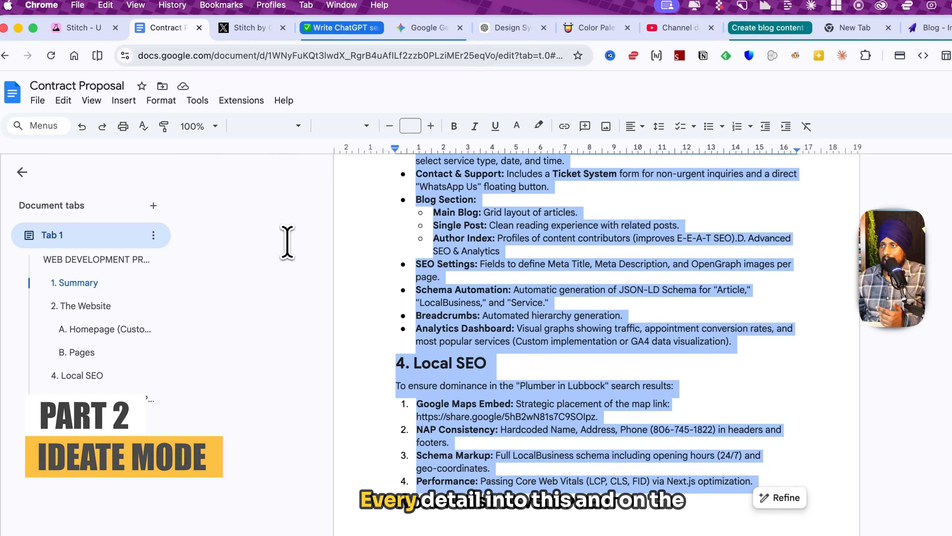
left_click(97, 33)
triple_click(549, 341)
key("cmd+v")
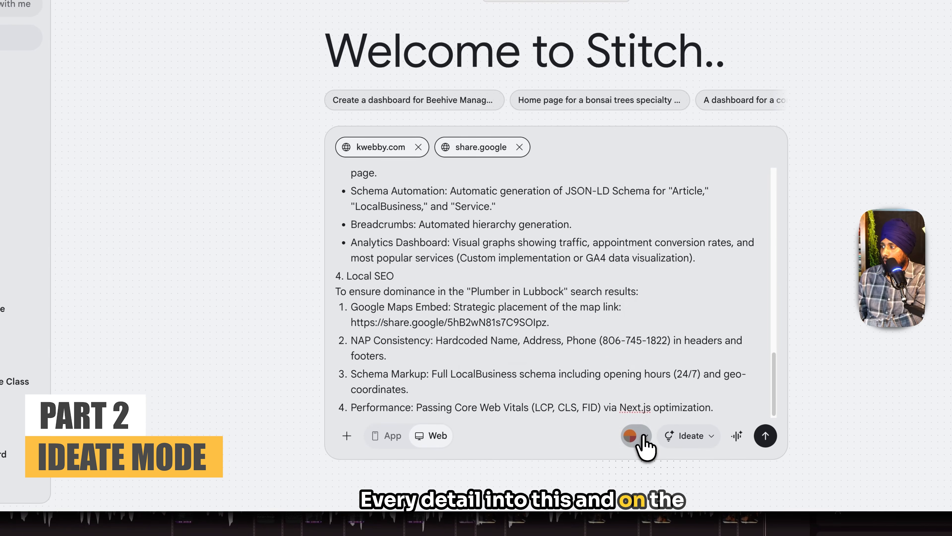
Set the design system to "Let Stitch decide" and check the colour palette and typography written in the prompt
left_click(643, 437)
scroll(600, 398, "down", 5)
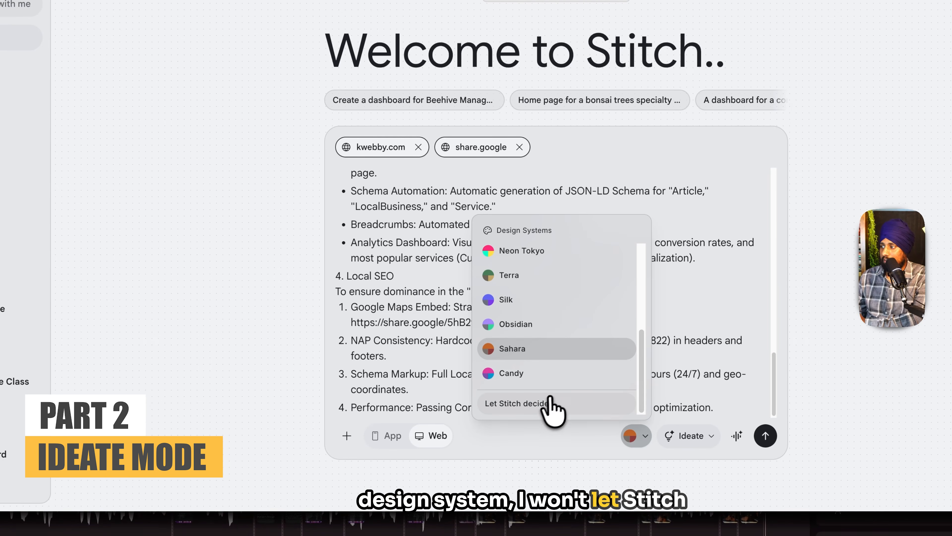
left_click(543, 404)
scroll(495, 330, "up", 10)
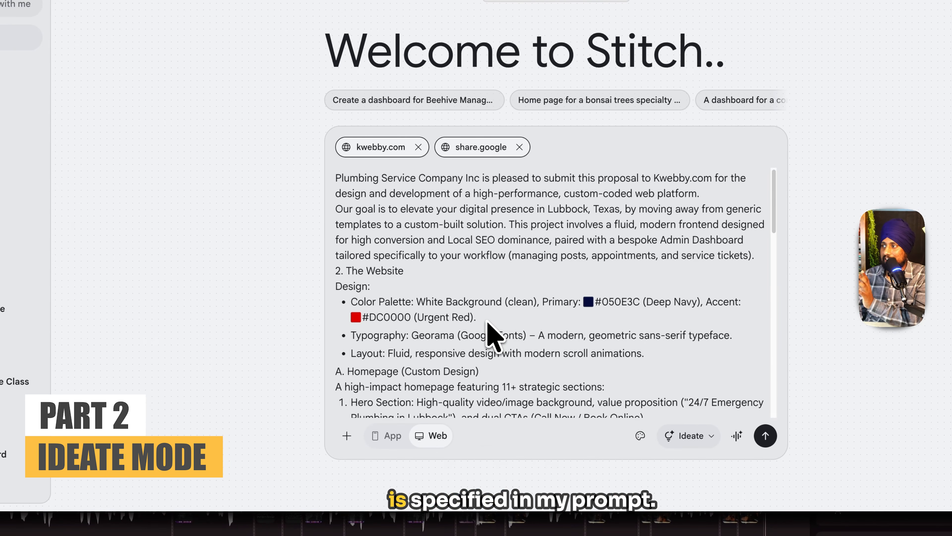
left_click(639, 436)
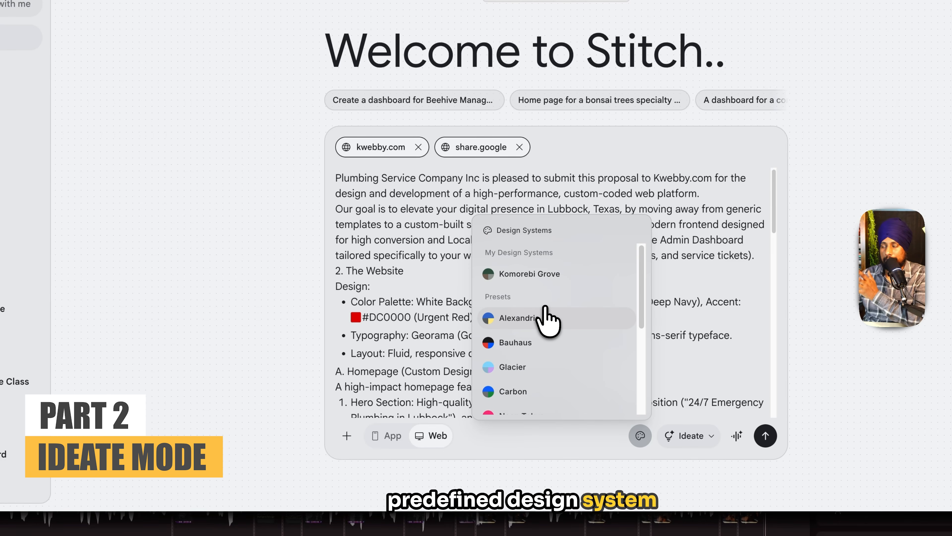
scroll(545, 319, "down", 5)
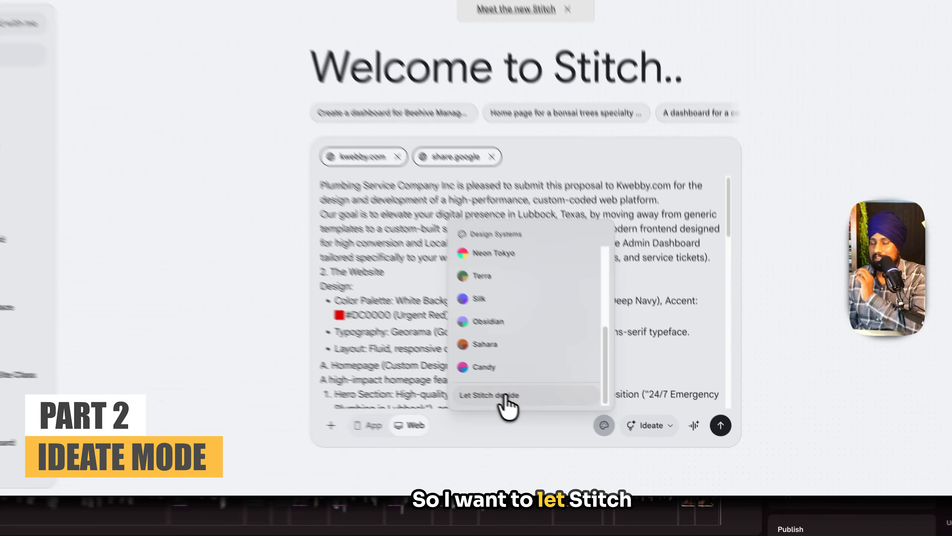
left_click(553, 415)
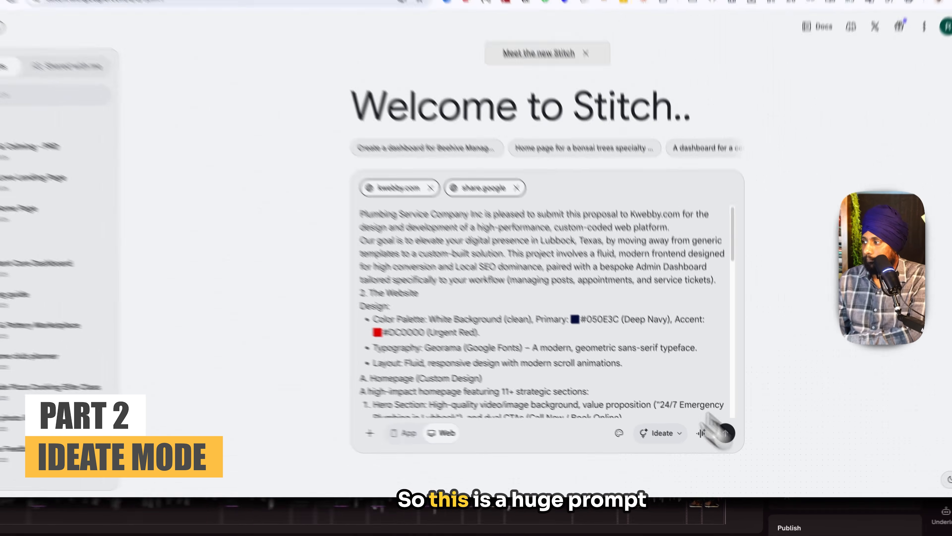
Submit the plumbing website prompt in Ideate mode and read through the agent's proposed design directions
scroll(569, 255, "down", 10)
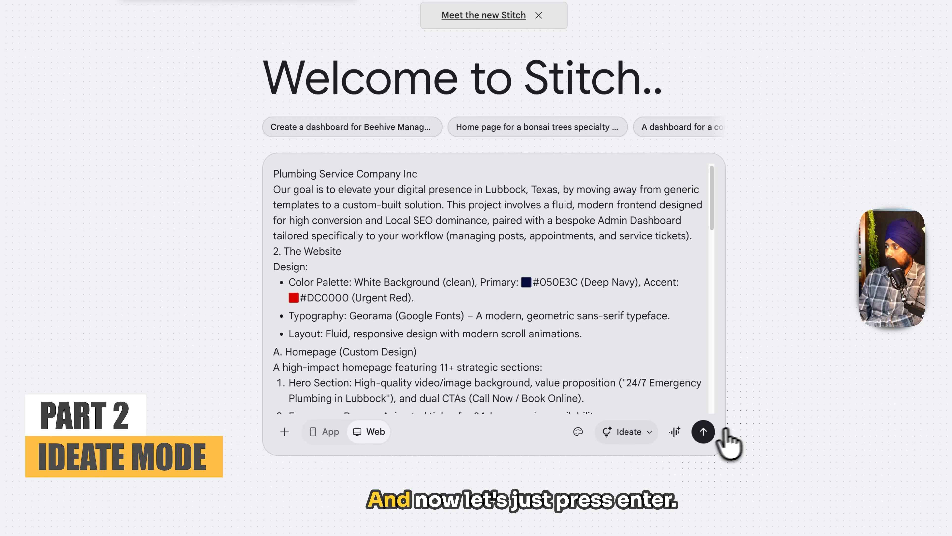
left_click(730, 440)
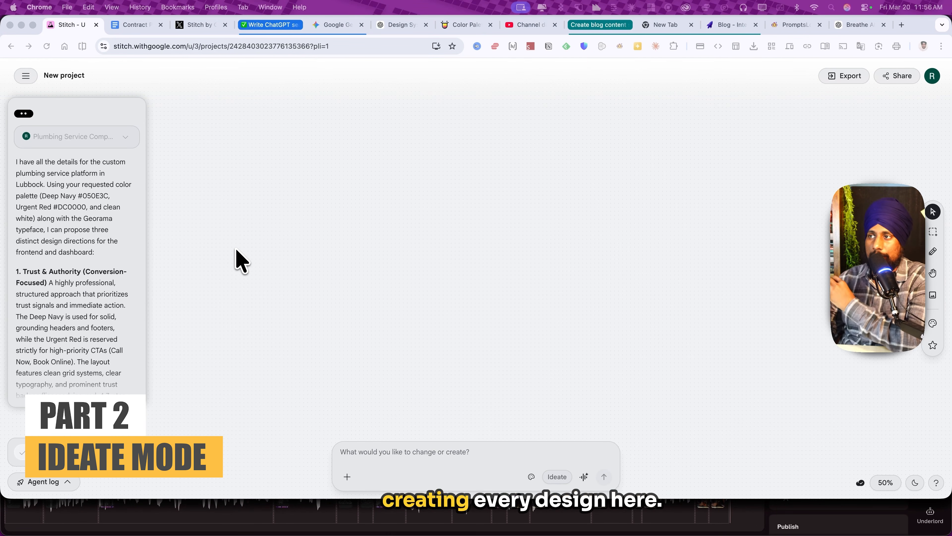
scroll(127, 323, "down", 2)
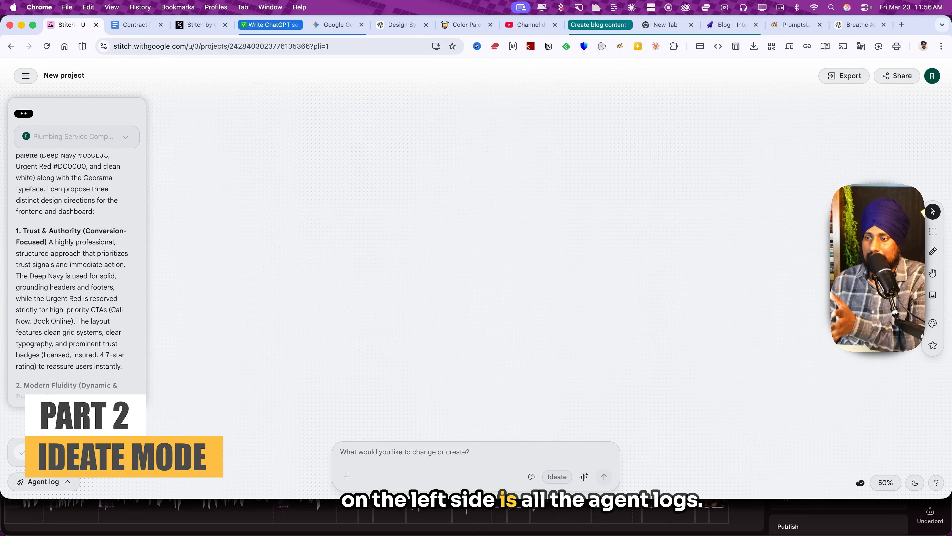
scroll(140, 203, "up", 3)
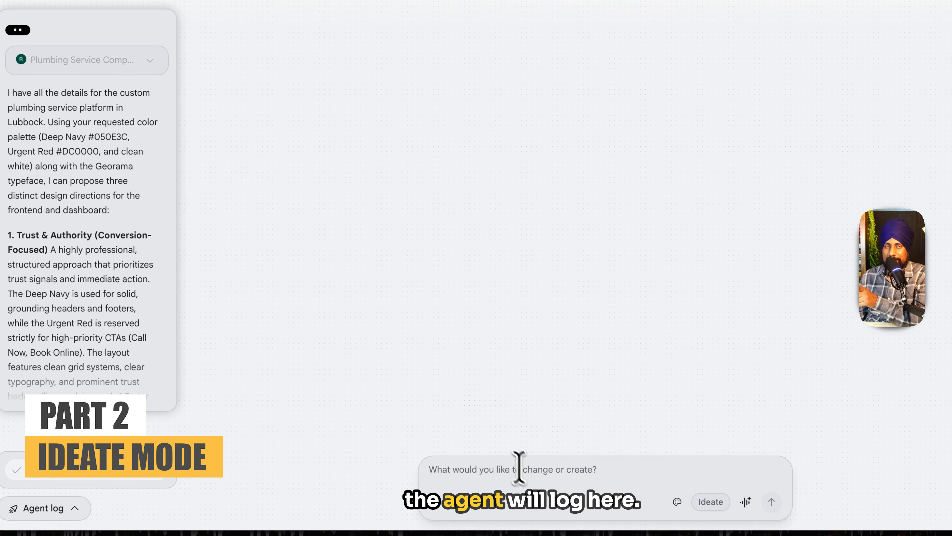
scroll(105, 90, "down", 3)
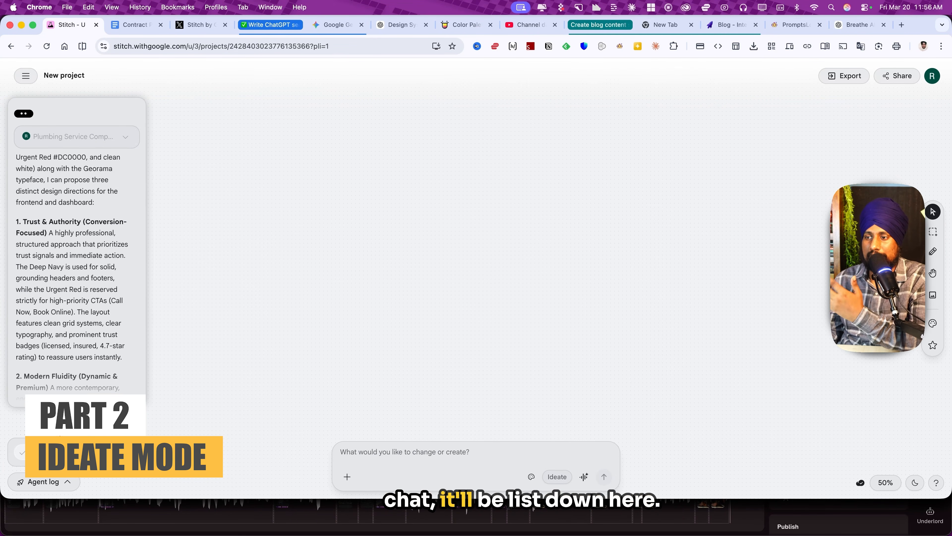
scroll(76, 195, "down", 10)
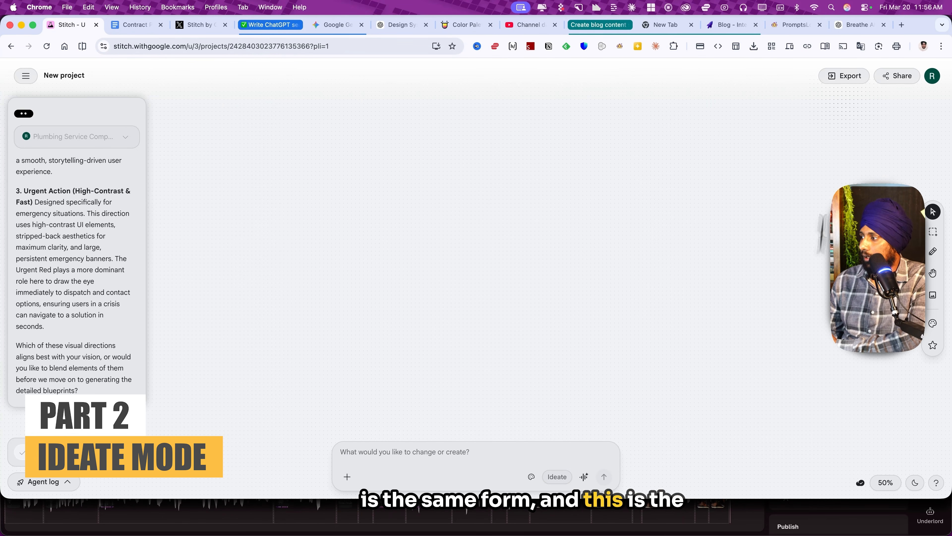
View the project's export options and close them
left_click(846, 76)
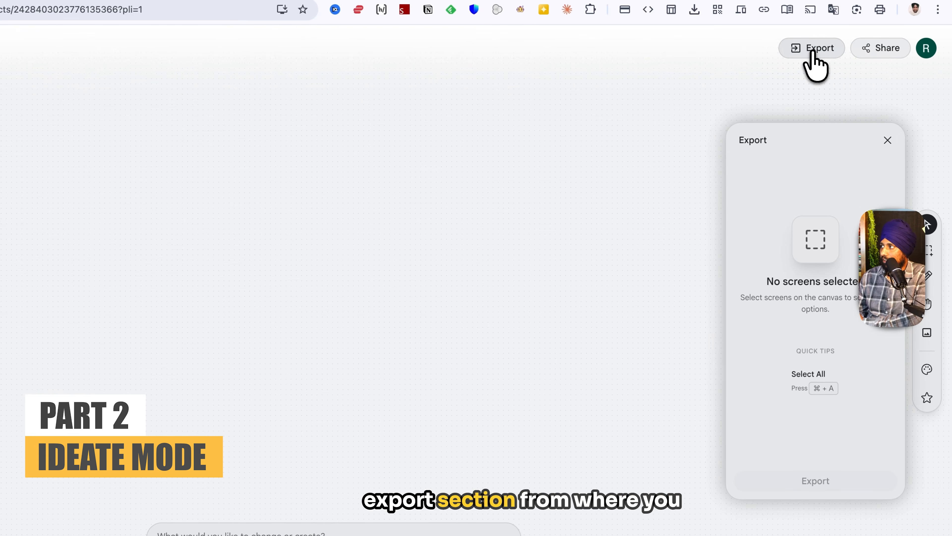
left_click(889, 142)
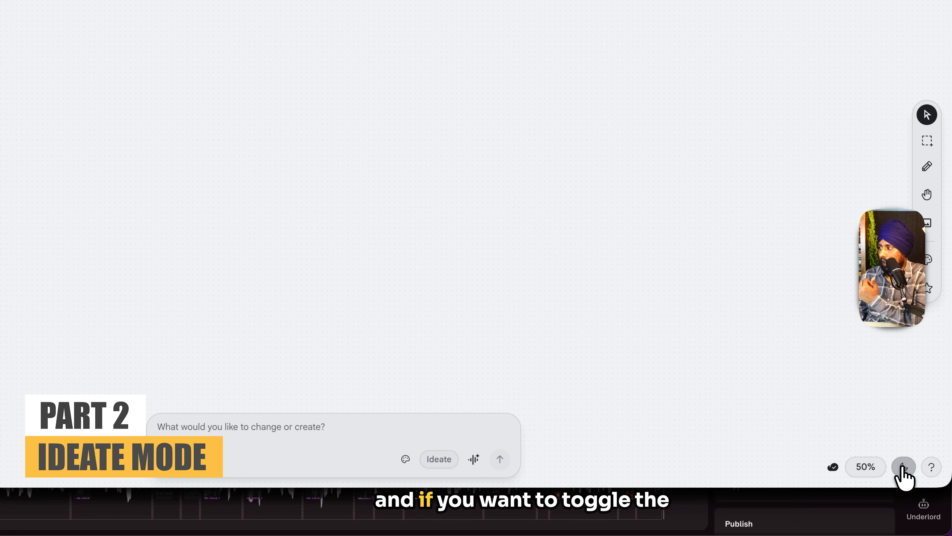
Toggle the workspace between light and dark mode, ending in light mode
left_click(903, 467)
left_click(903, 467)
left_click(904, 467)
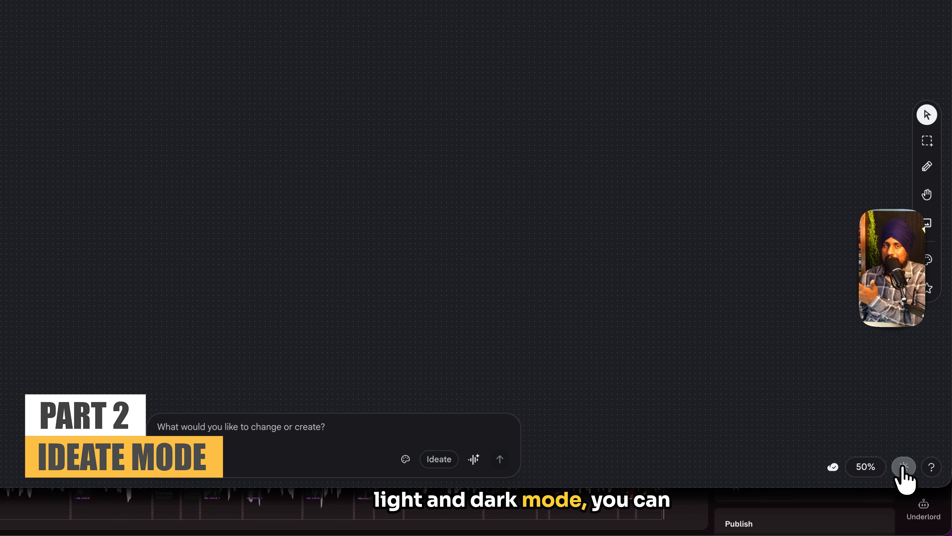
left_click(903, 467)
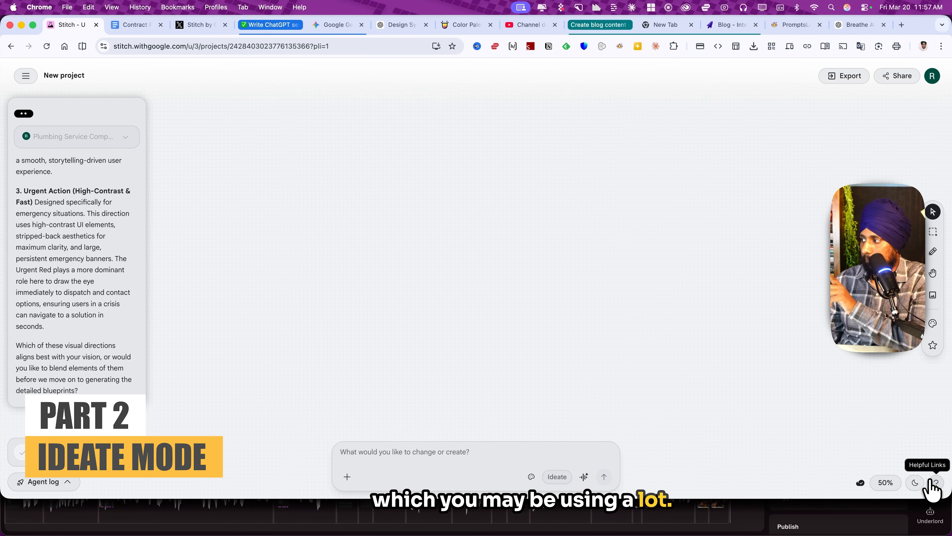
Review the list of shortcut keys through the Tools and View sections and close it
left_click(933, 484)
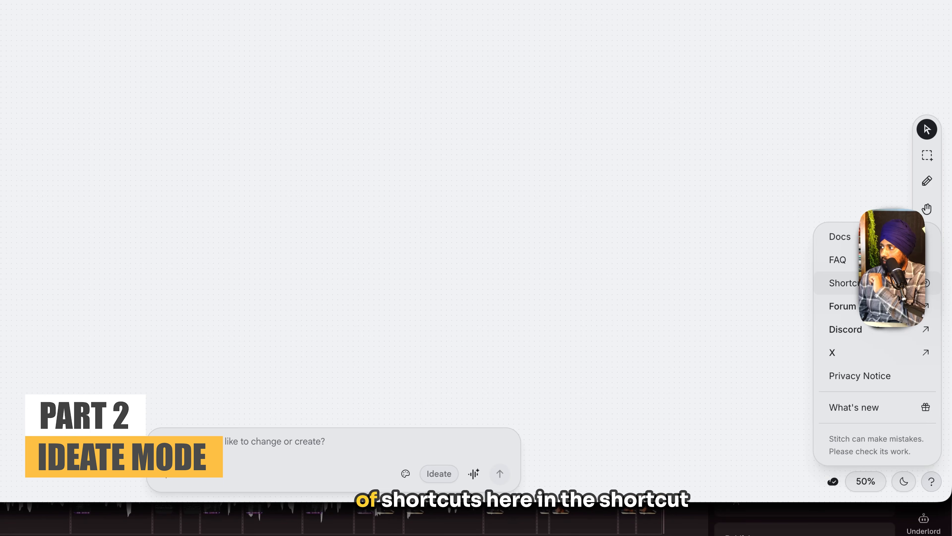
left_click(844, 283)
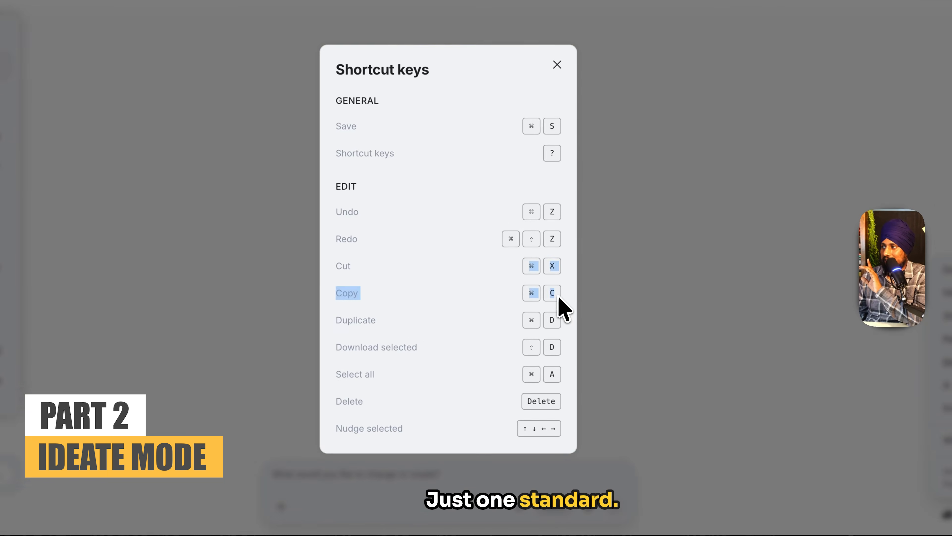
scroll(487, 338, "down", 5)
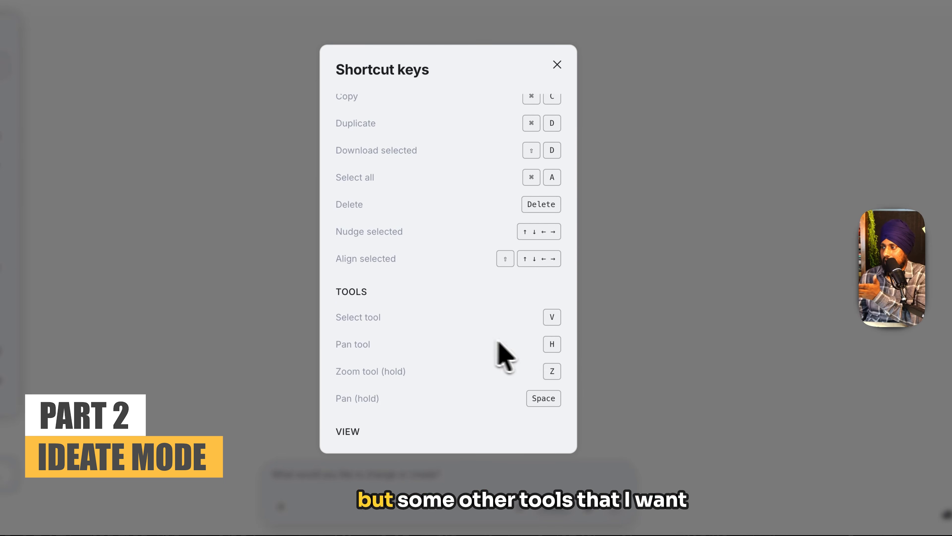
scroll(476, 336, "down", 2)
scroll(465, 347, "down", 2)
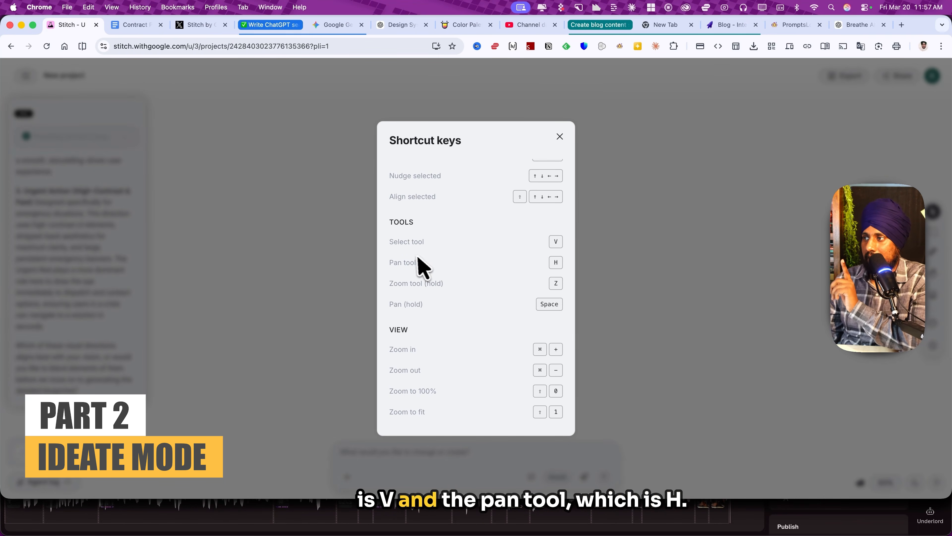
left_click(624, 258)
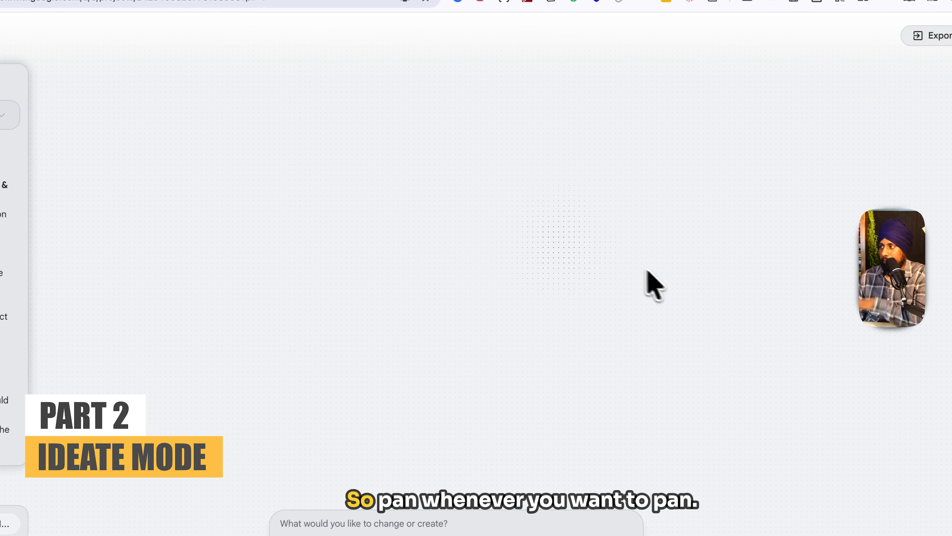
Try the Pan tool on the empty canvas and zoom the canvas in and out
key("h")
left_click_drag(549, 232, 434, 207)
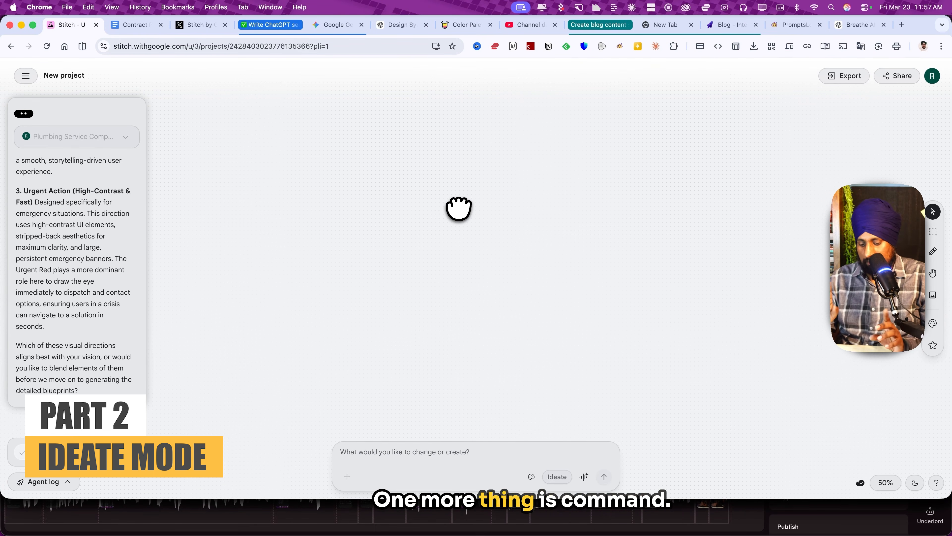
key("super+equal")
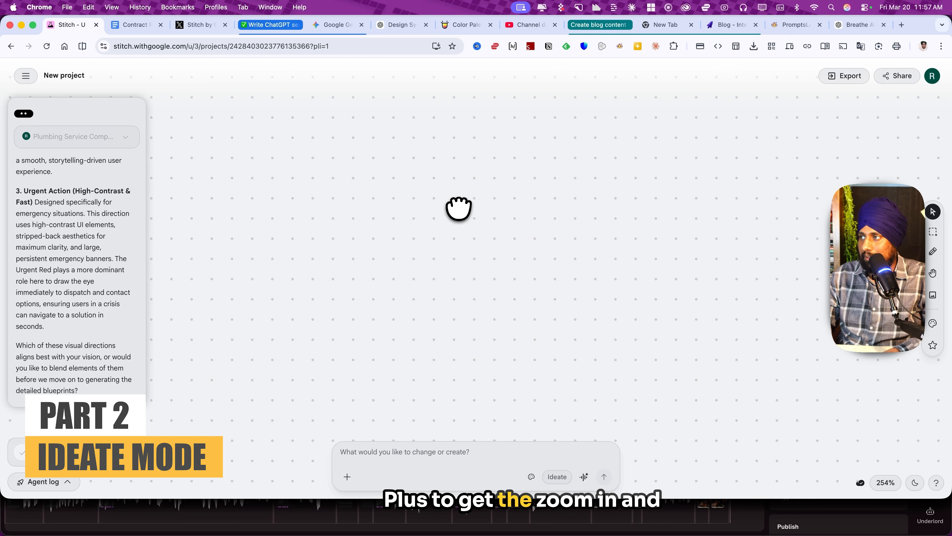
key("super+minus")
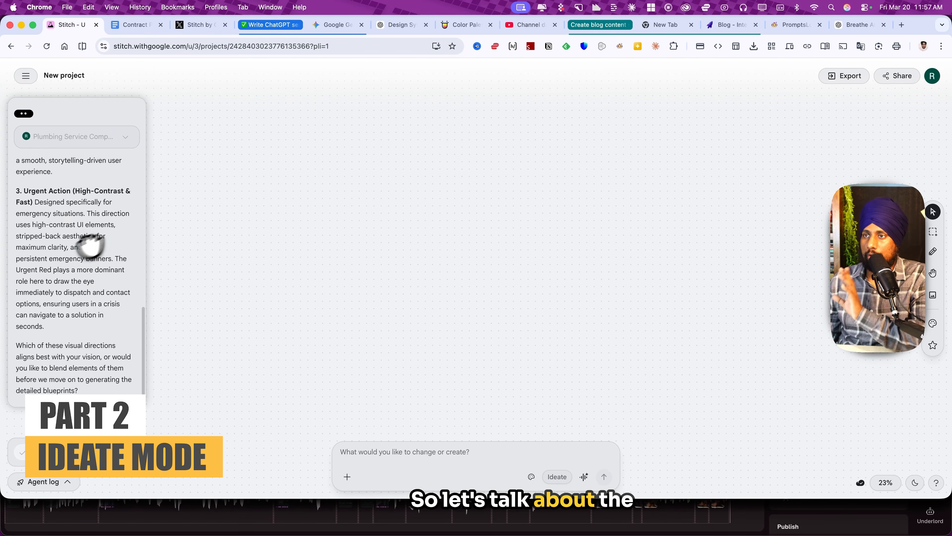
Review the three proposed design directions and submit the prompt "visualize all 3 of them"
scroll(65, 252, "up", 5)
scroll(64, 247, "up", 5)
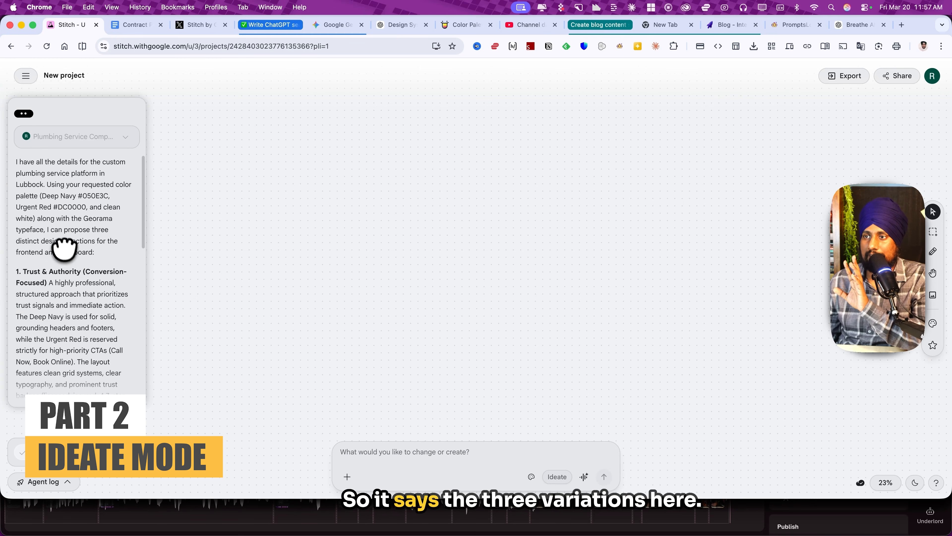
scroll(60, 242, "down", 10)
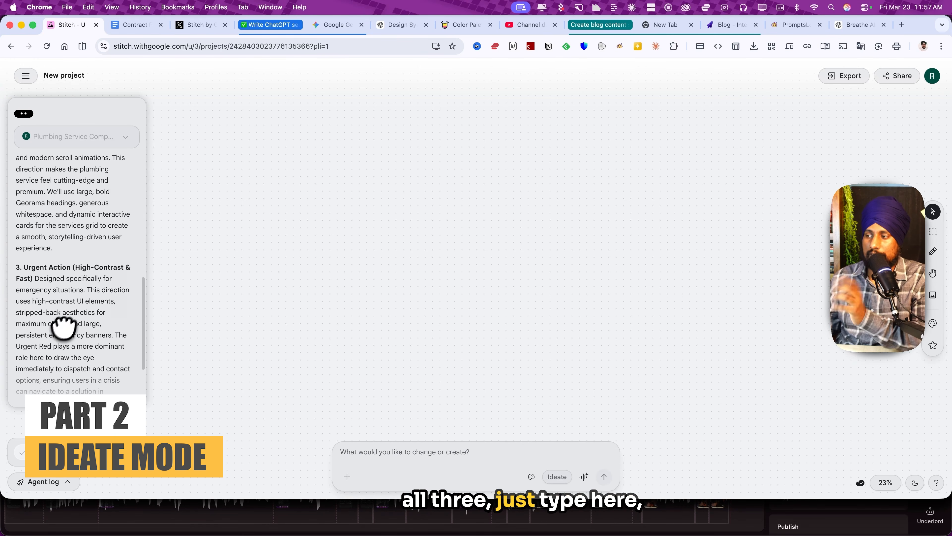
left_click(443, 452)
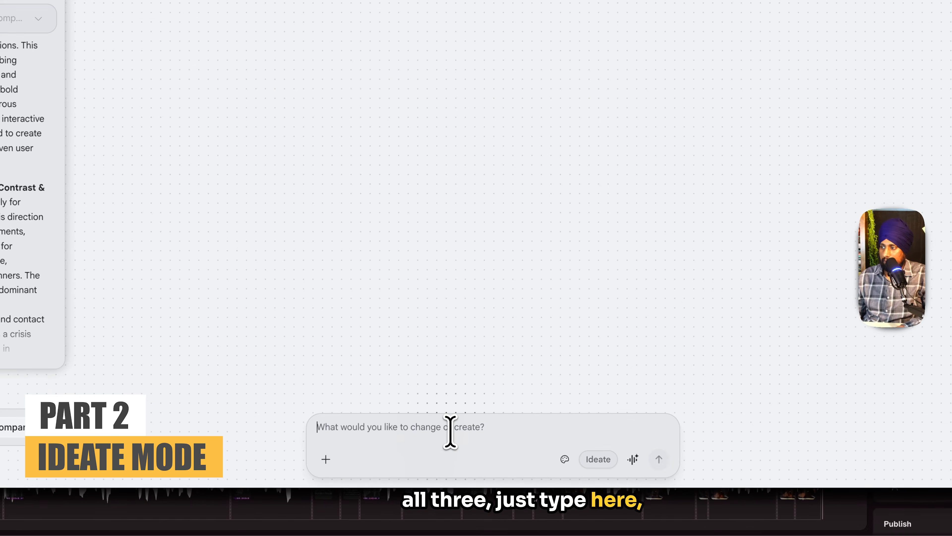
type("visualize ")
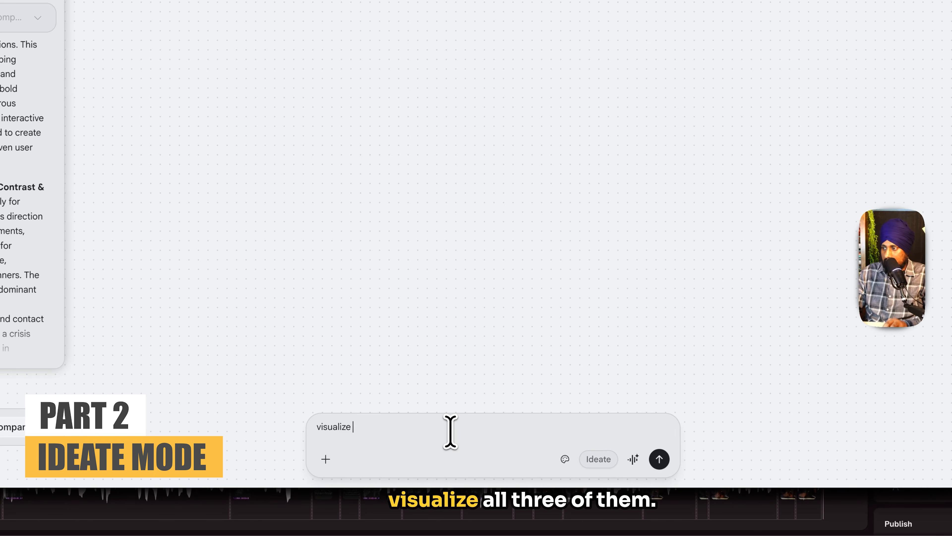
type("all 3 of them")
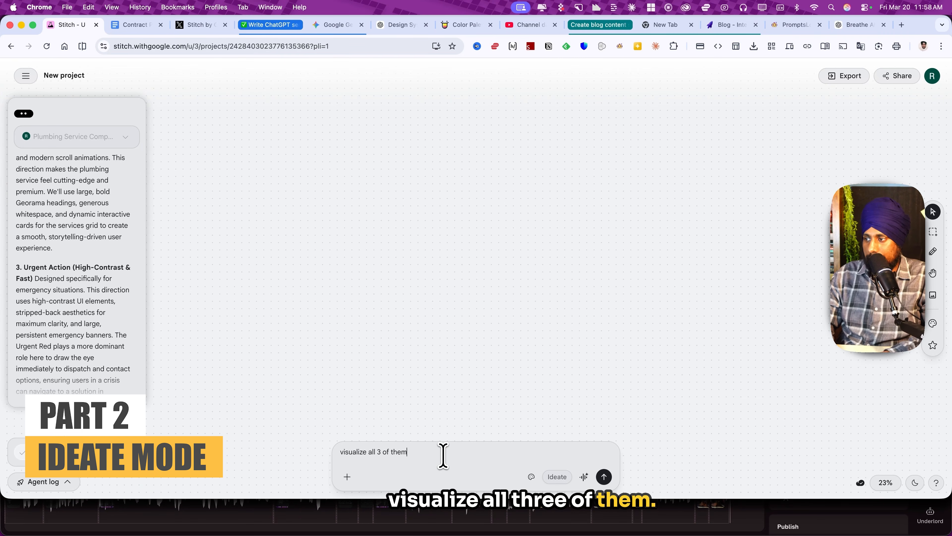
key("Return")
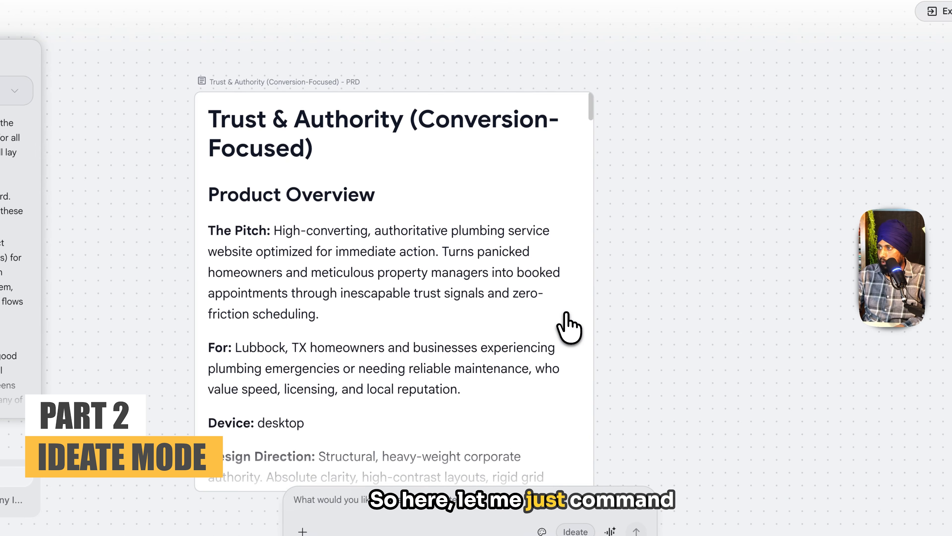
Read the Trust & Authority requirements document through its screens, key flows, design system and homepage specifications
left_click(566, 314)
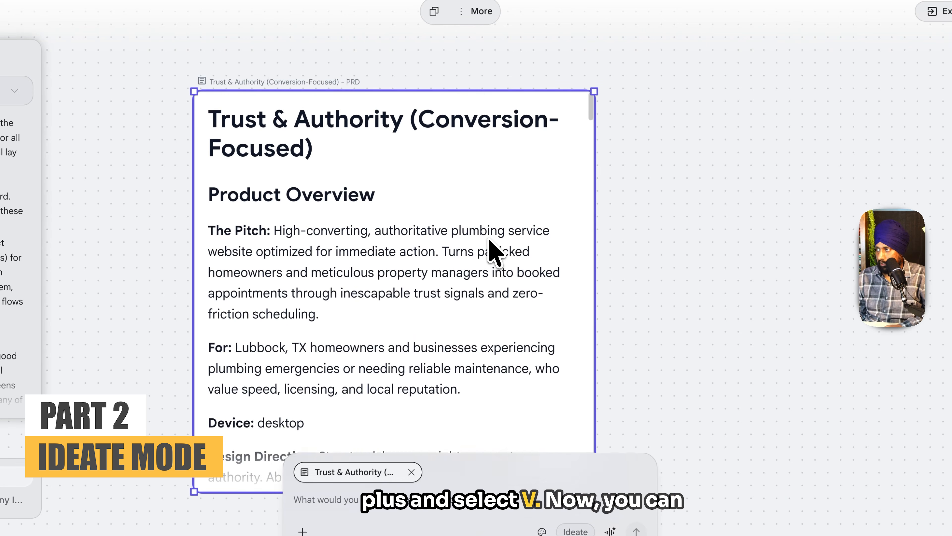
scroll(449, 246, "down", 5)
scroll(404, 245, "down", 10)
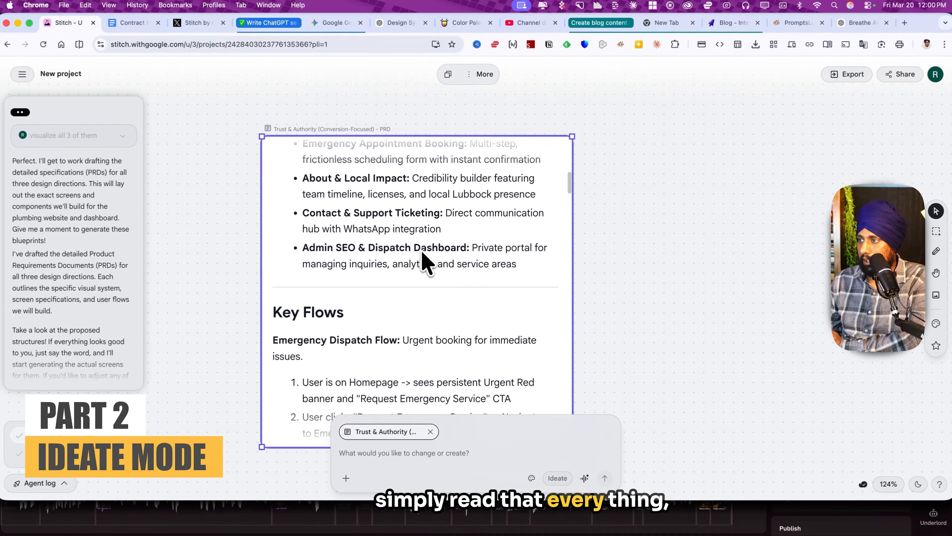
scroll(426, 262, "up", 12)
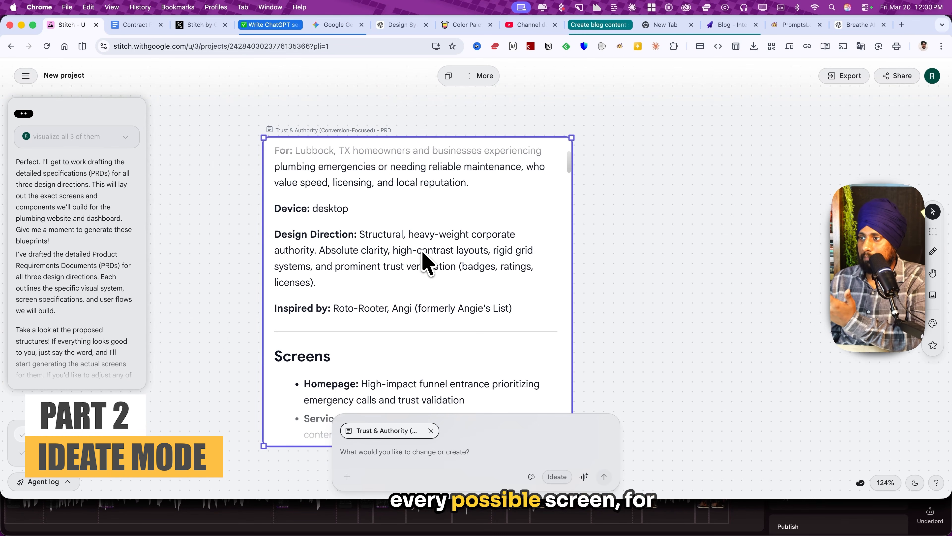
scroll(426, 262, "down", 6)
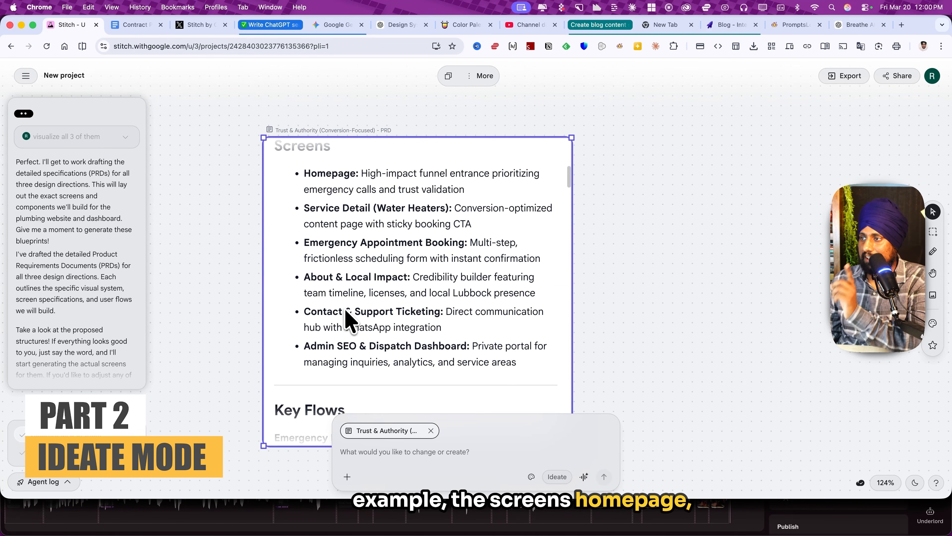
scroll(397, 319, "down", 7)
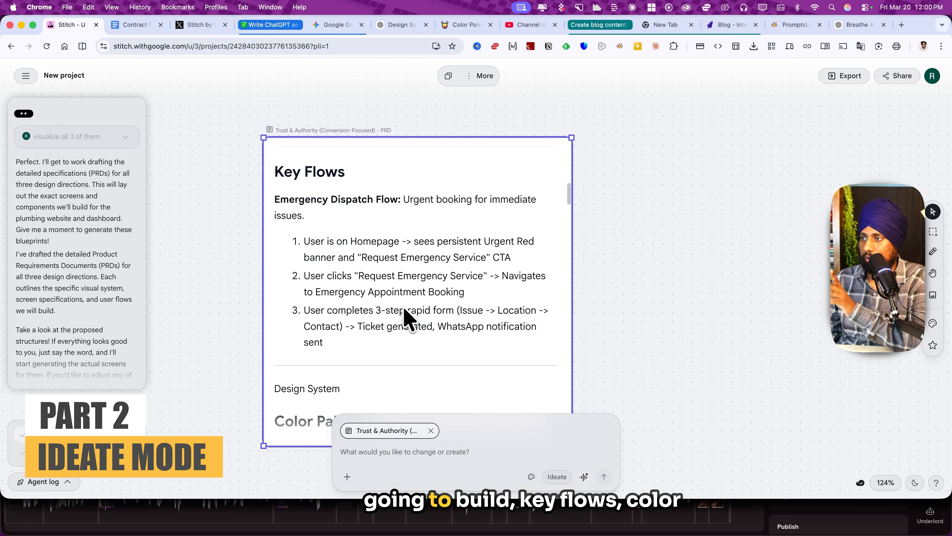
scroll(366, 283, "down", 10)
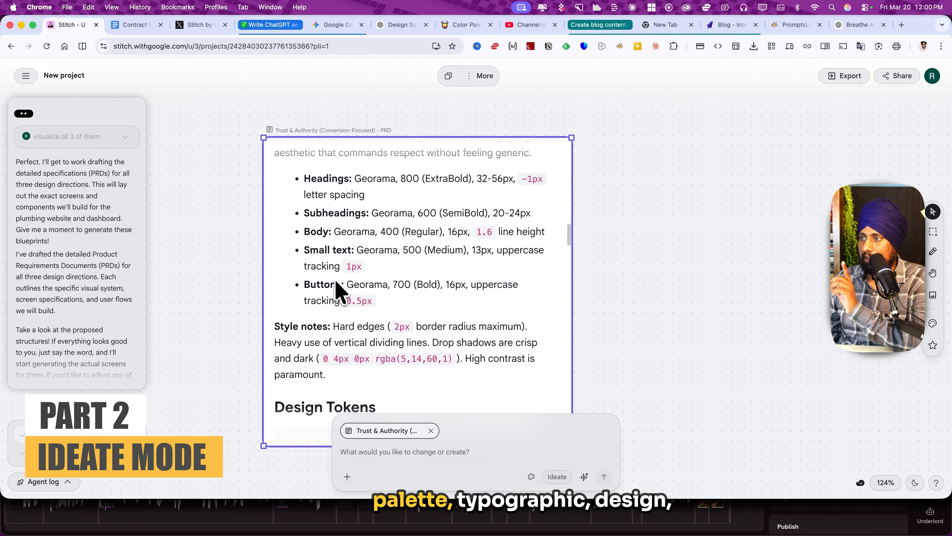
scroll(340, 294, "down", 12)
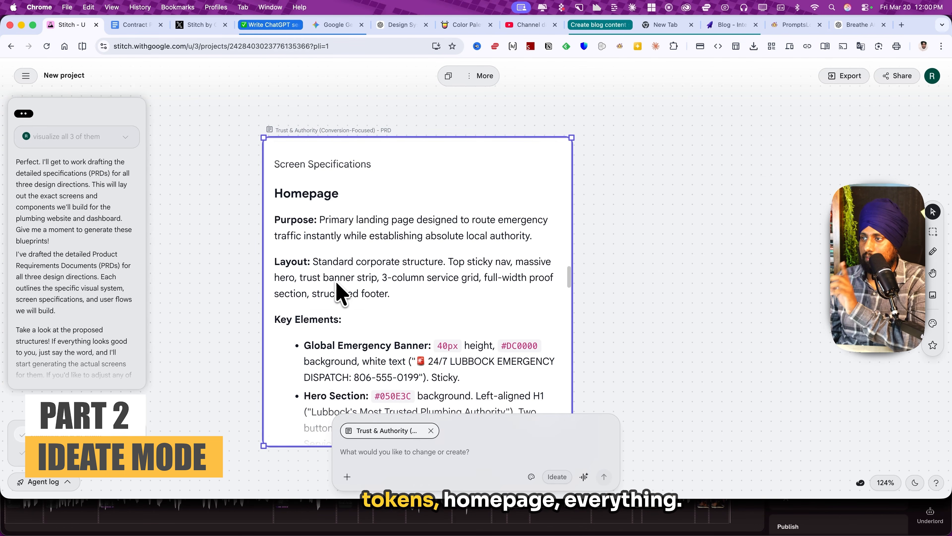
scroll(339, 293, "down", 5)
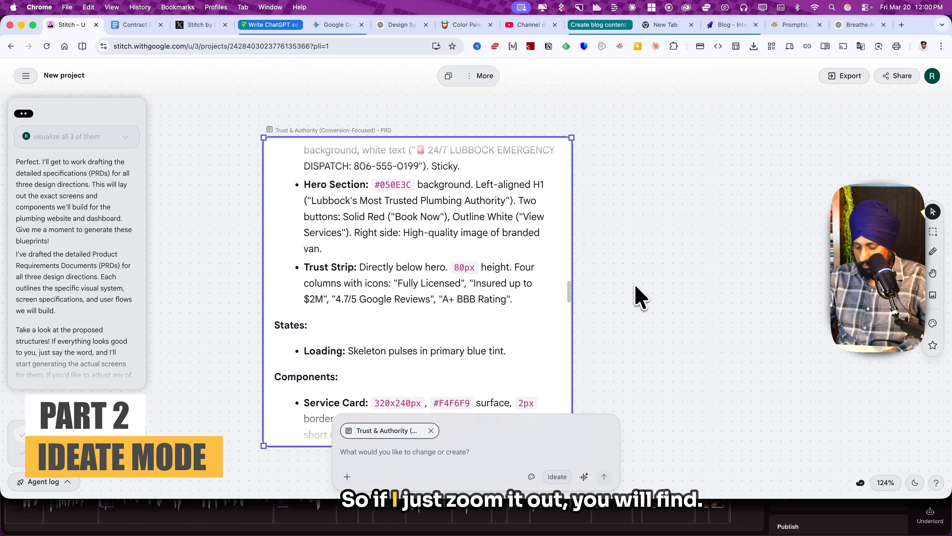
Locate the Modern Fluidity and Urgent Action requirements documents on the canvas and return to the Trust & Authority one
scroll(640, 296, "down", 10)
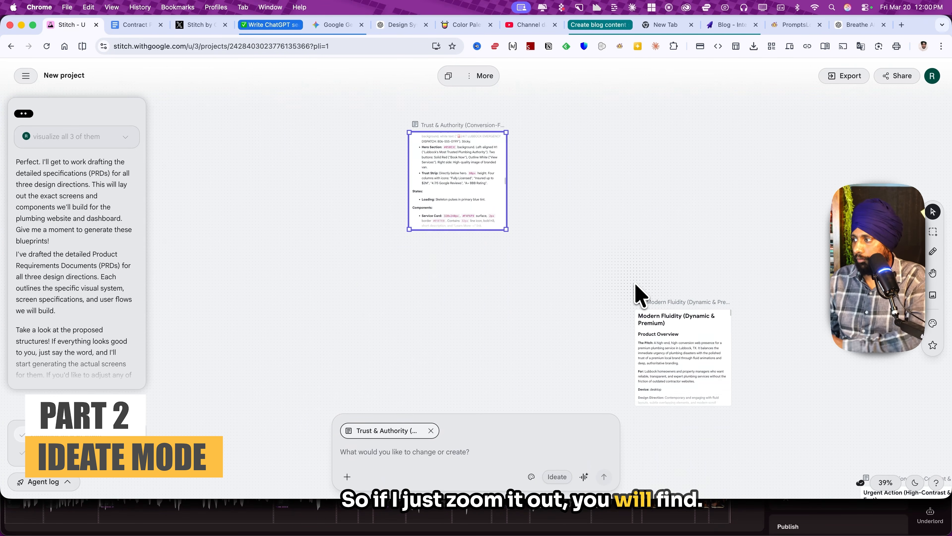
left_click_drag(636, 297, 394, 130)
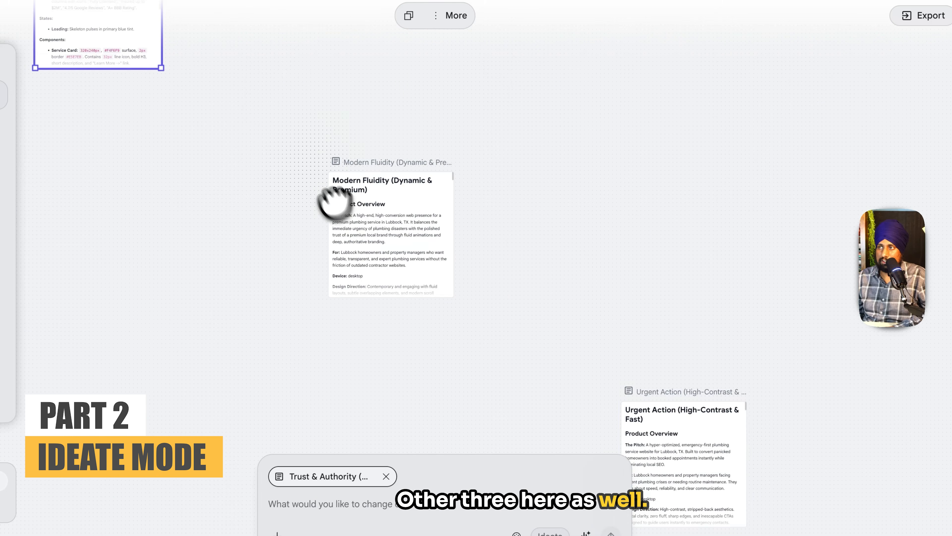
left_click_drag(325, 83, 590, 243)
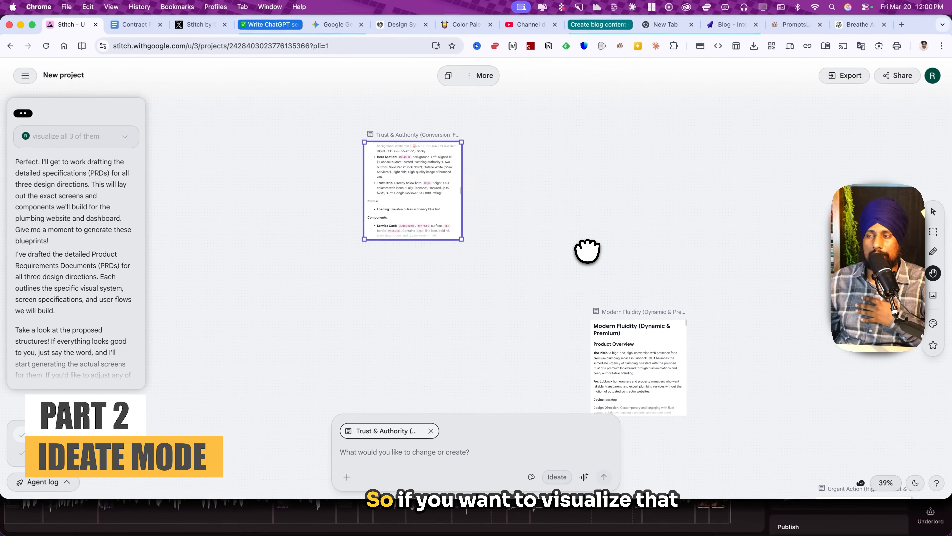
Remove the Trust & Authority document from the prompt's context and submit a request to create sample screens for each design direction
left_click(431, 431)
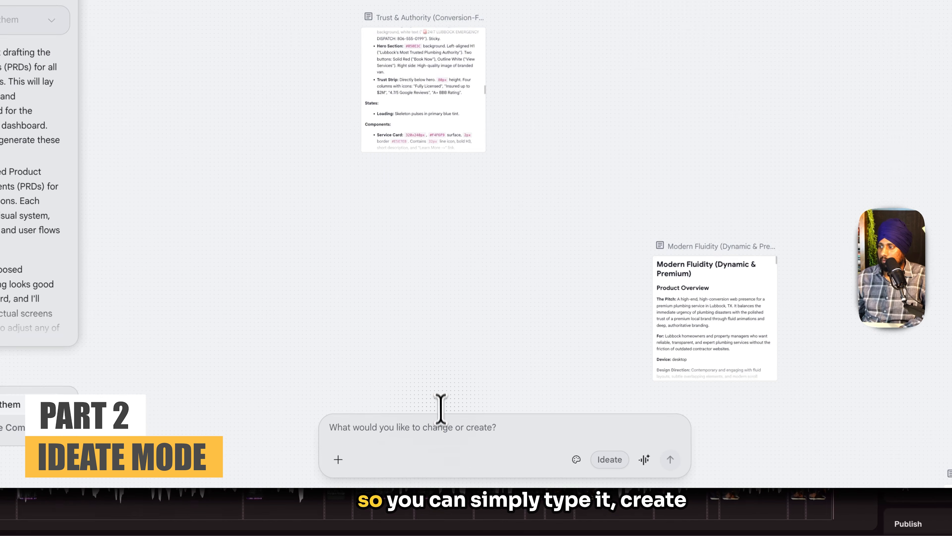
left_click(424, 449)
type("create sample screens for ea")
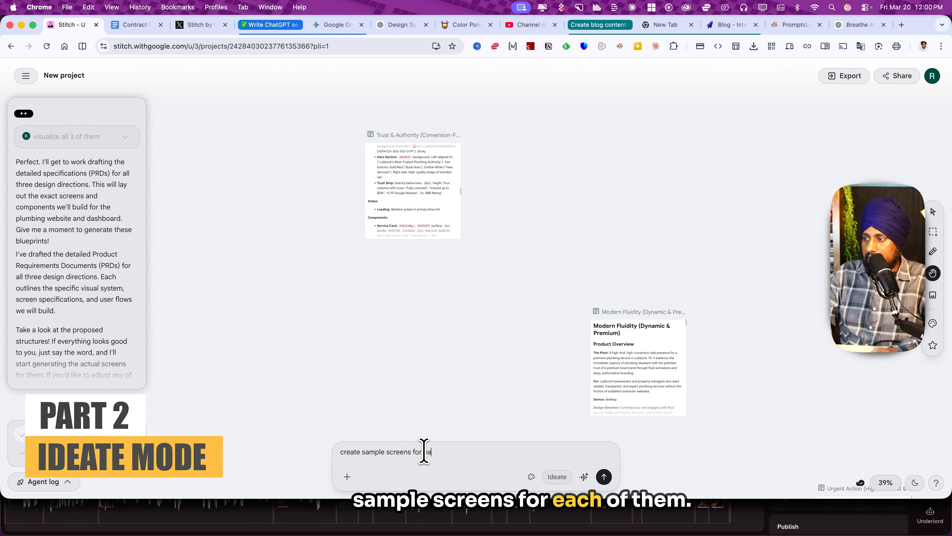
type("m")
key("Return")
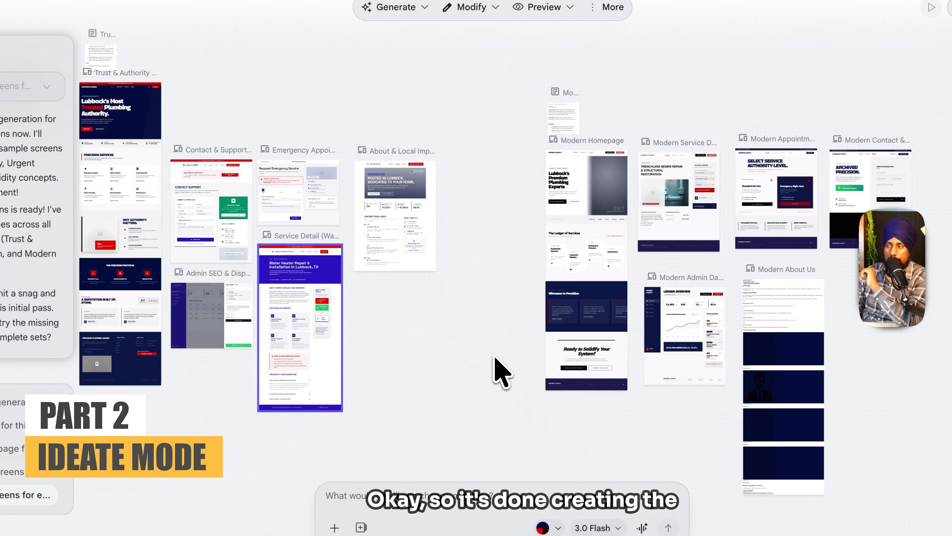
Examine the generated Trust & Authority Homepage from its hero section through services, process and reviews to the footer
scroll(470, 346, "right", 5)
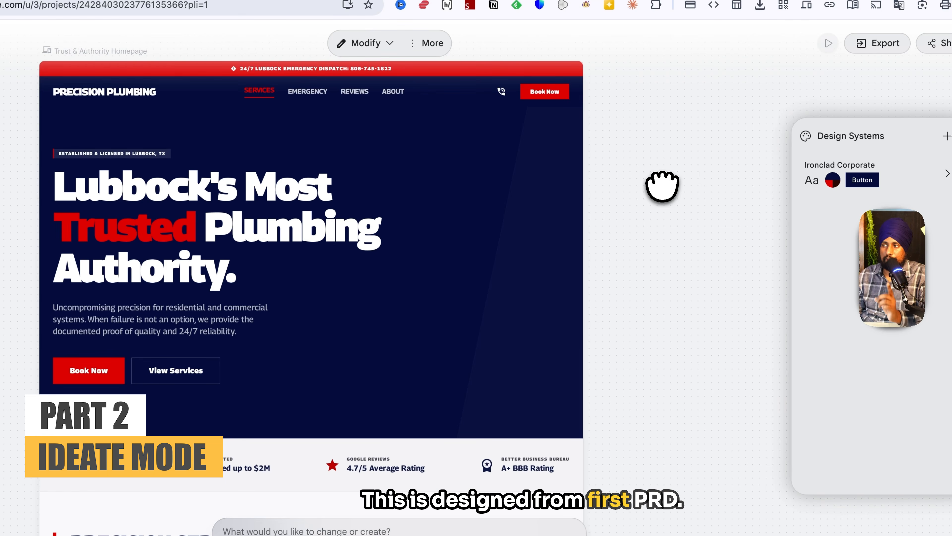
scroll(487, 304, "down", 10)
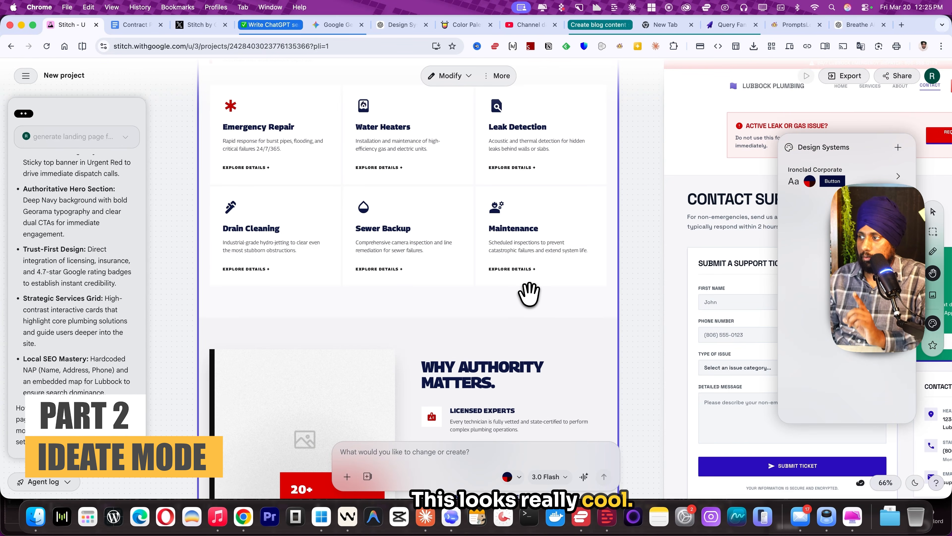
scroll(529, 294, "down", 10)
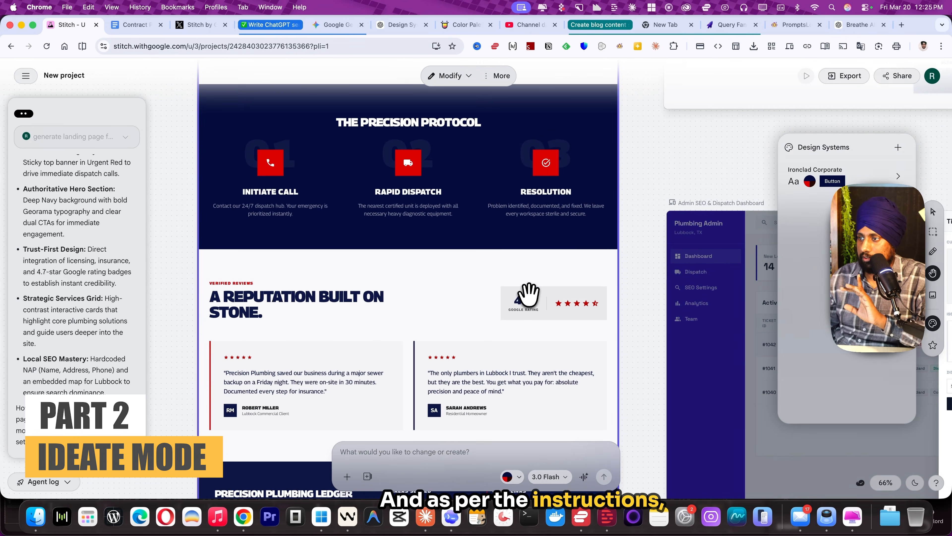
scroll(529, 294, "down", 5)
scroll(527, 293, "down", 3)
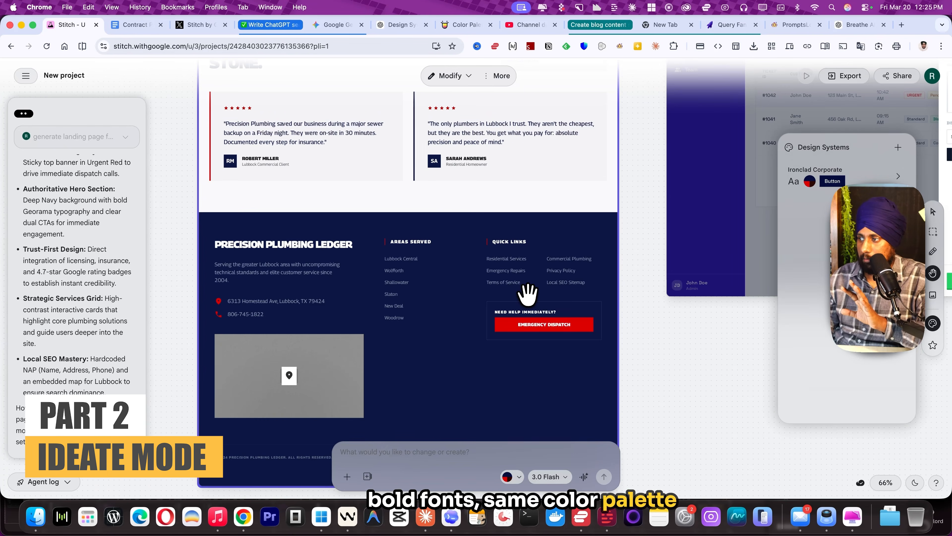
Examine the Trust & Authority admin dashboard, contact and support, emergency booking, and water heater service detail screens
scroll(587, 311, "right", 10)
scroll(590, 314, "up", 3)
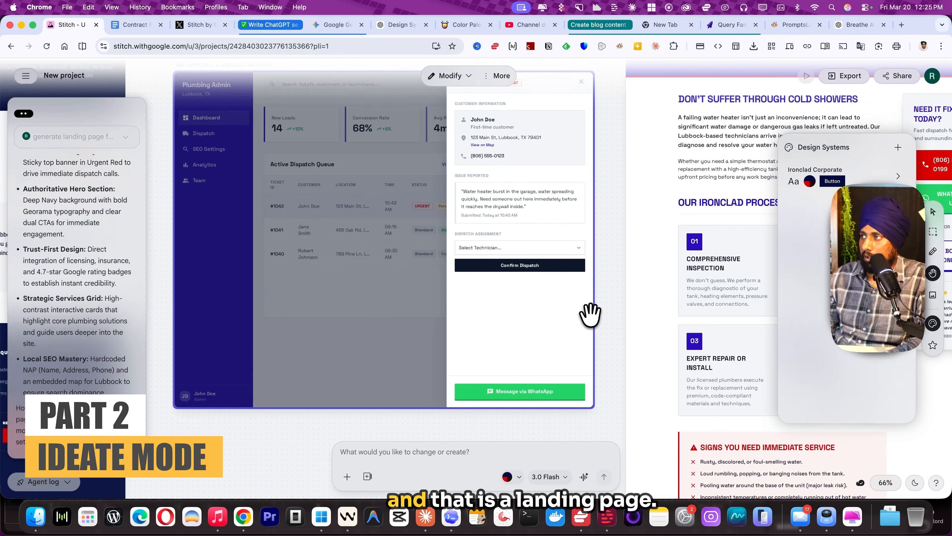
scroll(590, 315, "up", 5)
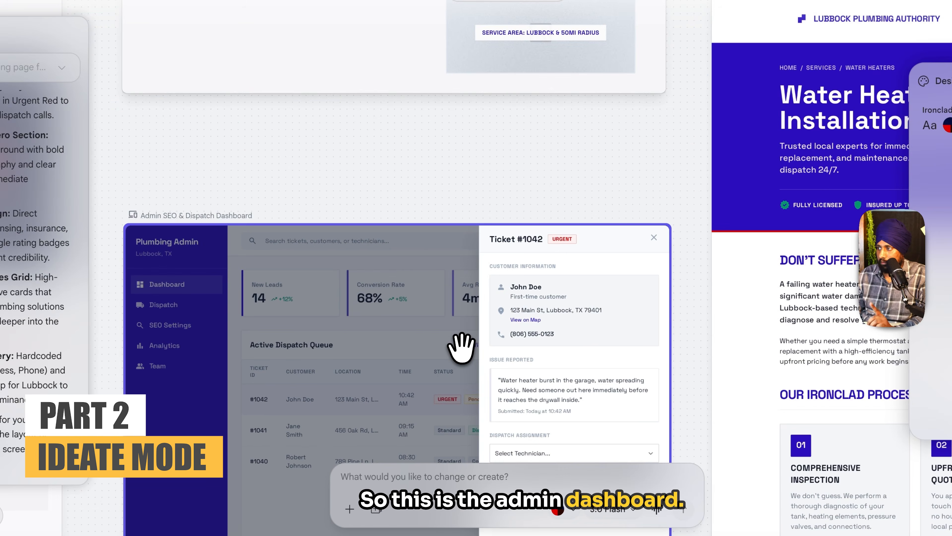
scroll(383, 277, "up", 10)
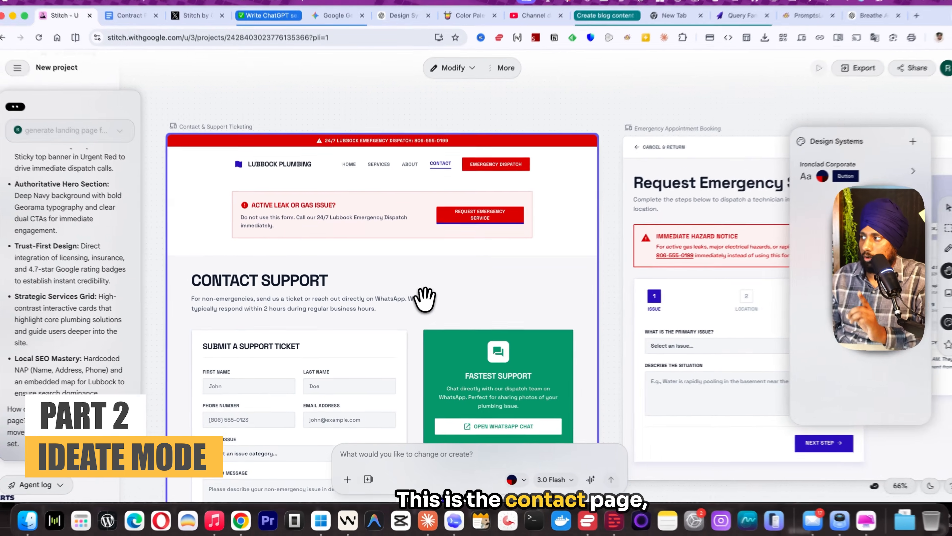
scroll(427, 294, "right", 10)
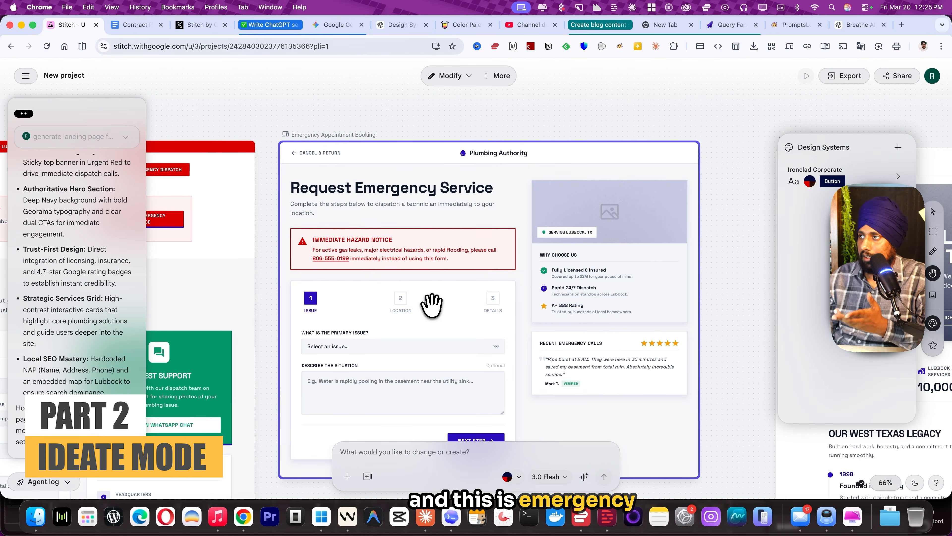
scroll(432, 304, "down", 10)
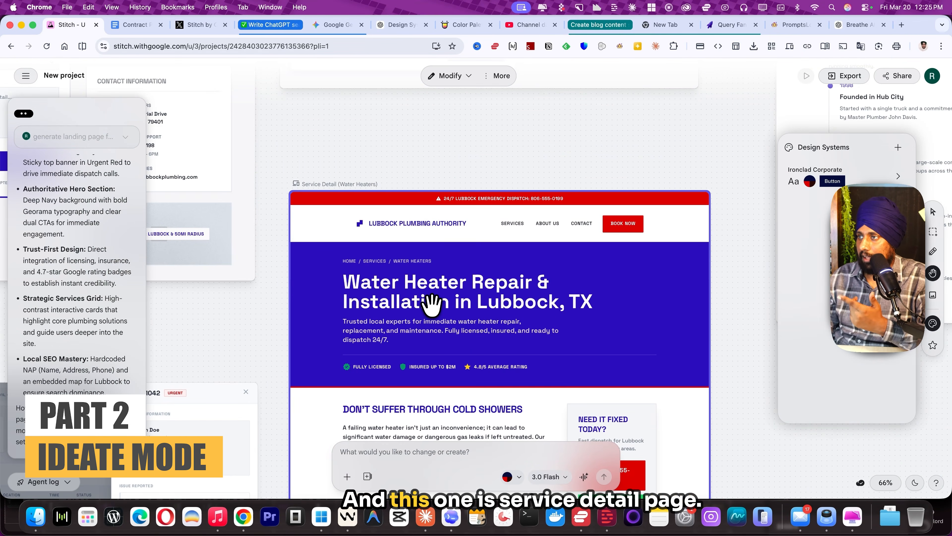
scroll(432, 302, "down", 5)
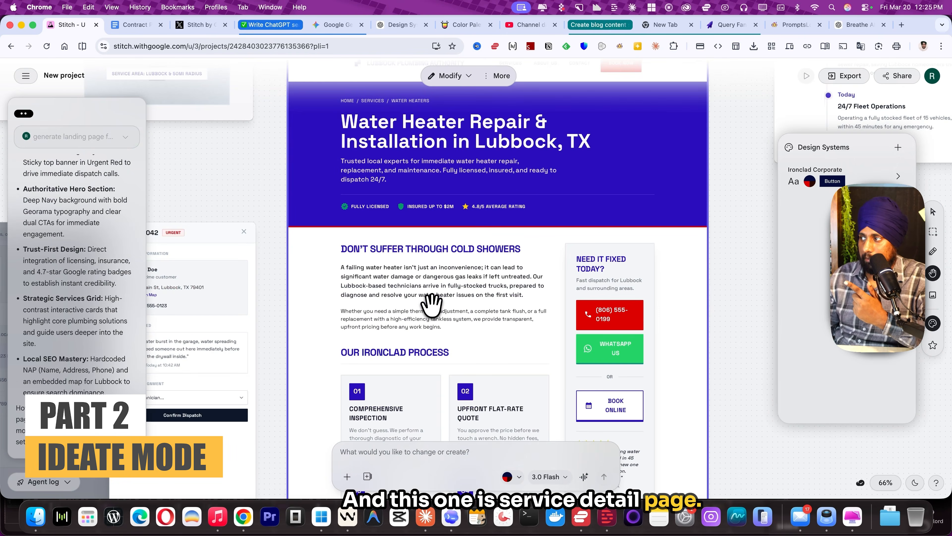
scroll(432, 304, "down", 5)
Look over the Modern Fluidity screens and the unfinished screen placeholders, and return to the Trust & Authority set
scroll(432, 304, "right", 5)
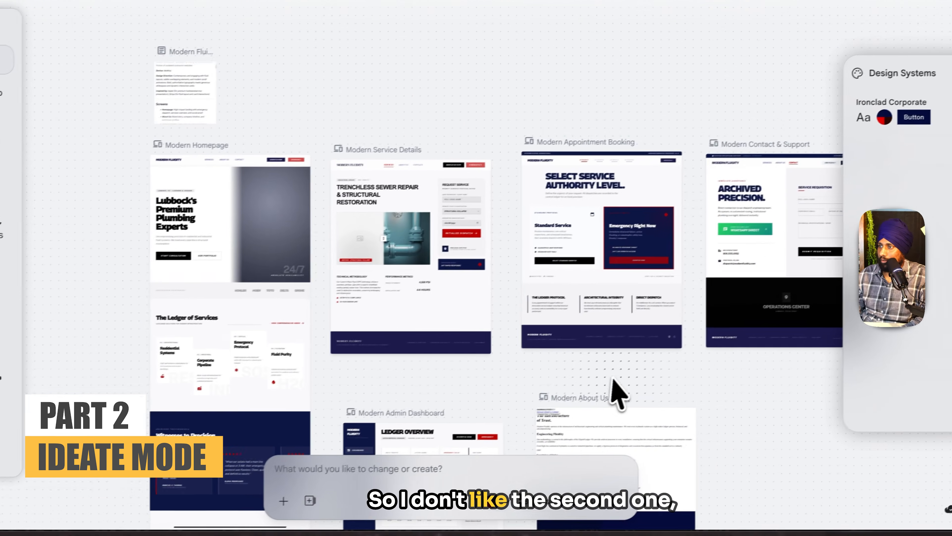
left_click_drag(710, 412, 601, 264)
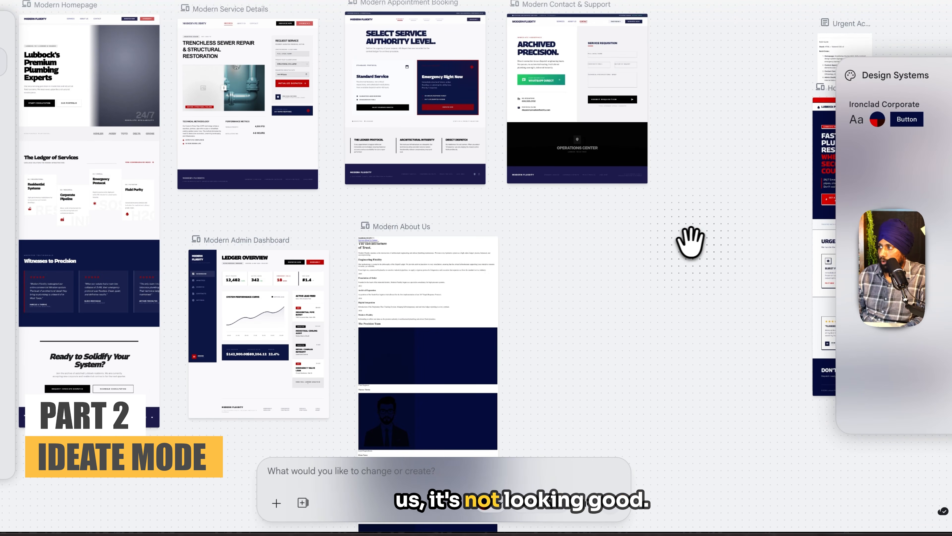
left_click_drag(693, 240, 247, 345)
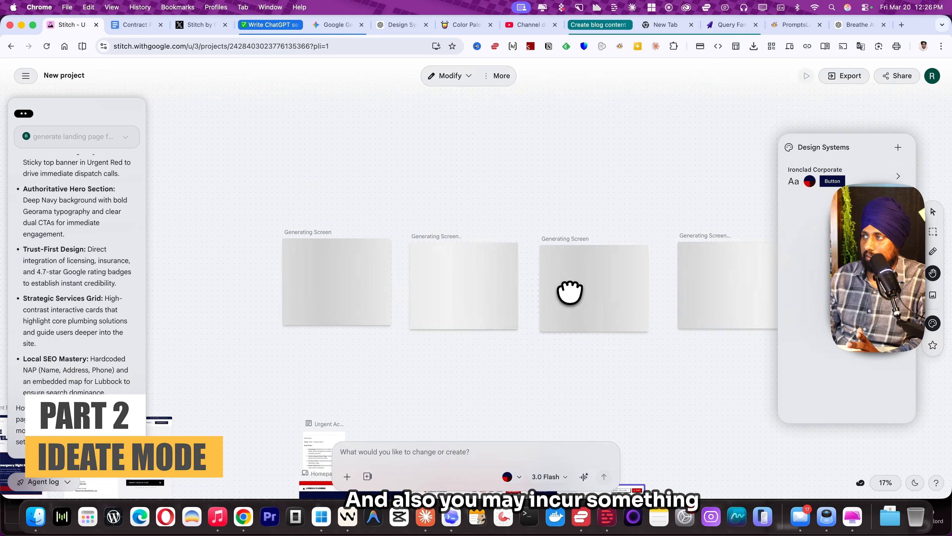
left_click_drag(570, 294, 570, 252)
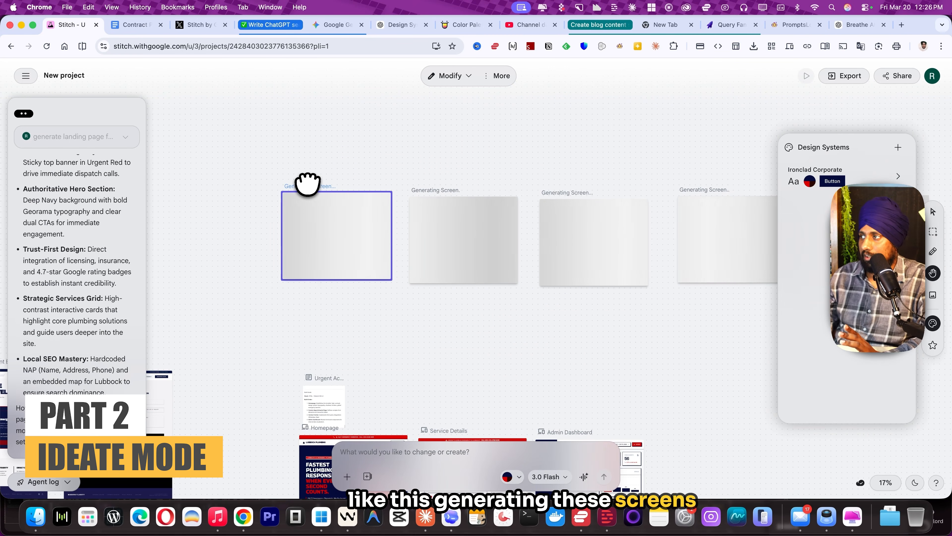
scroll(391, 283, "right", 5)
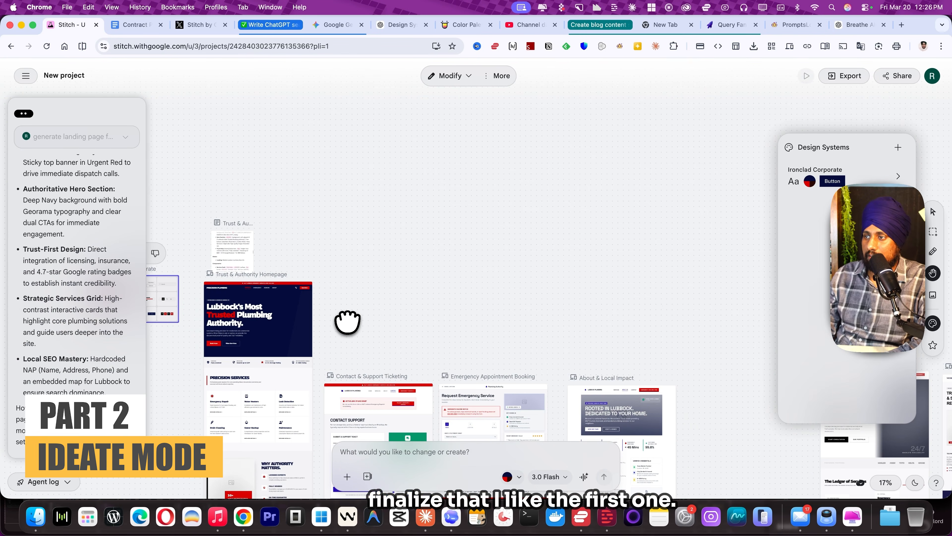
Delete the Modern Fluidity and Urgent Action screens with their documents, and try to remove the unfinished screen placeholders
left_click_drag(859, 477, 264, 115)
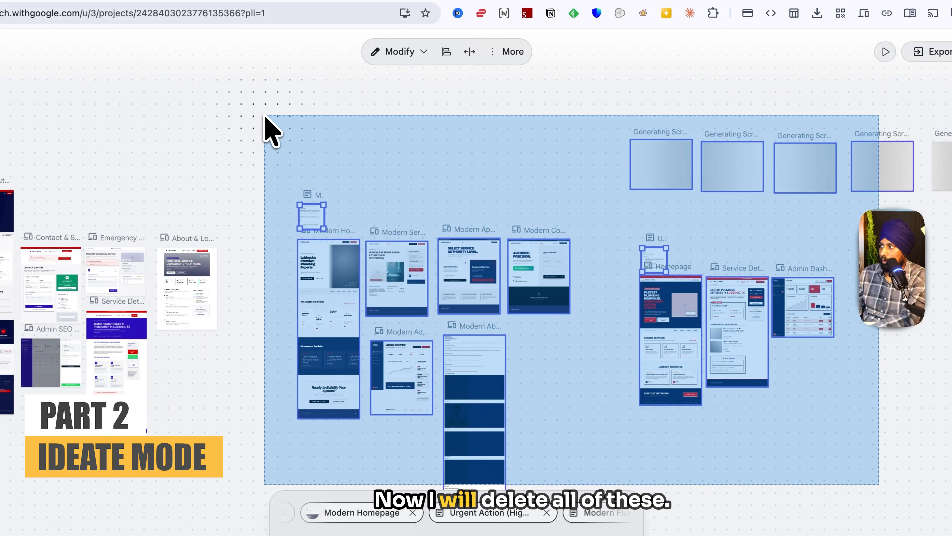
key("Delete")
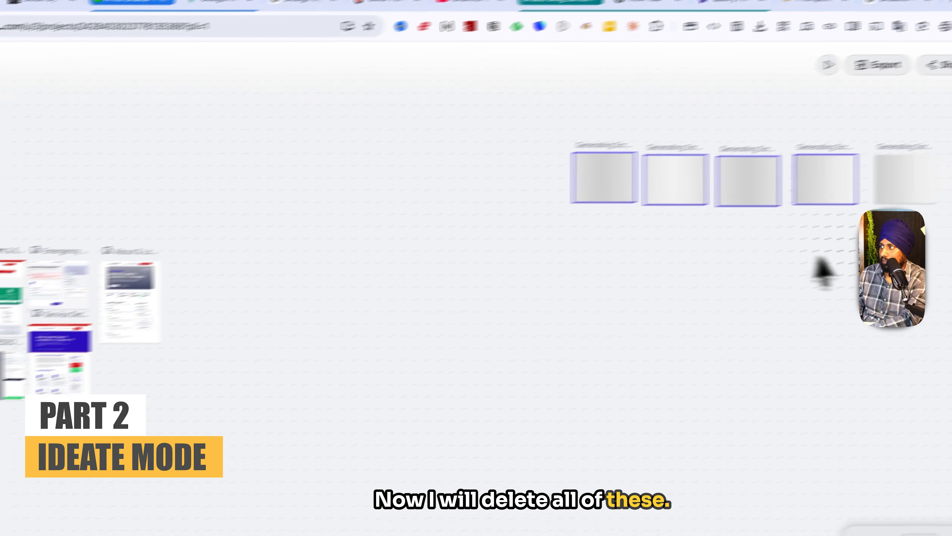
left_click_drag(877, 252, 446, 125)
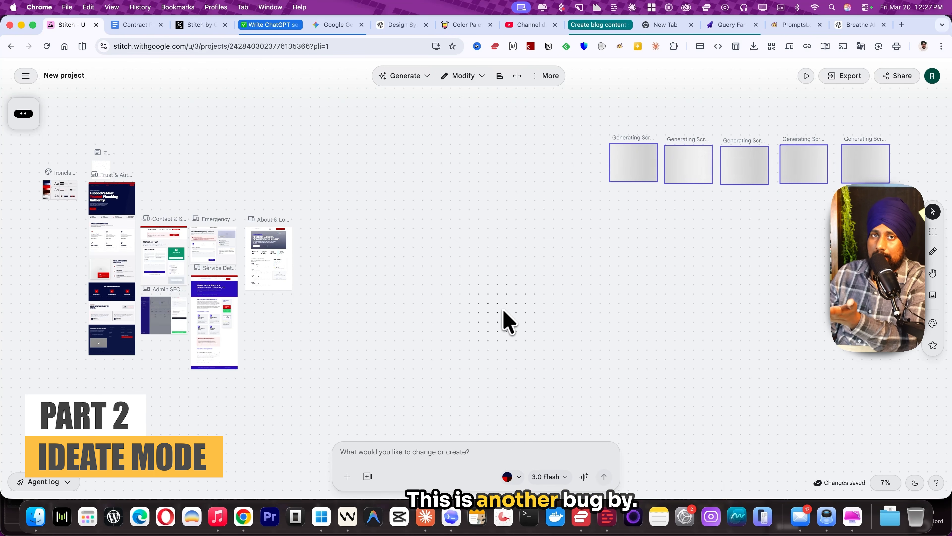
scroll(489, 347, "left", 3)
scroll(485, 336, "left", 8)
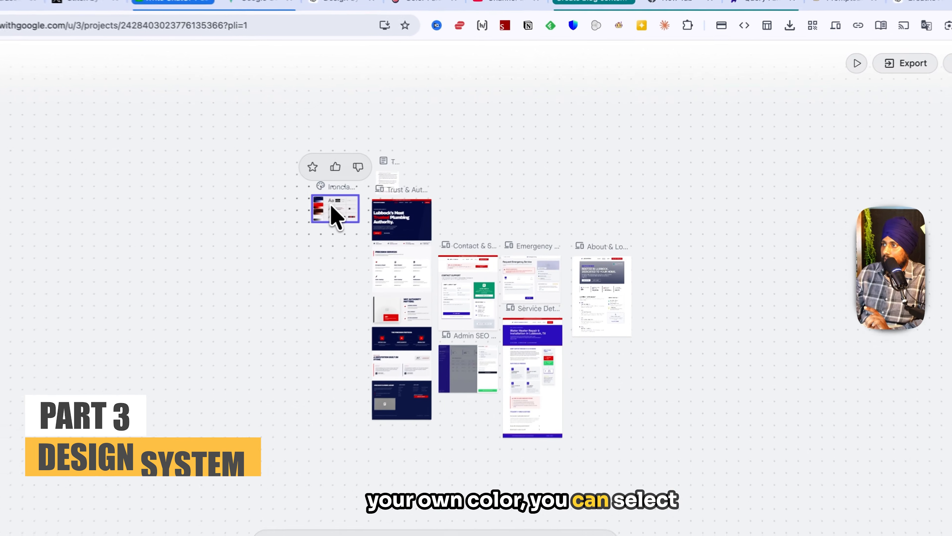
Check the Ironclad Corporate design system's theme, and start a new design system from scratch in light mode
left_click(398, 189)
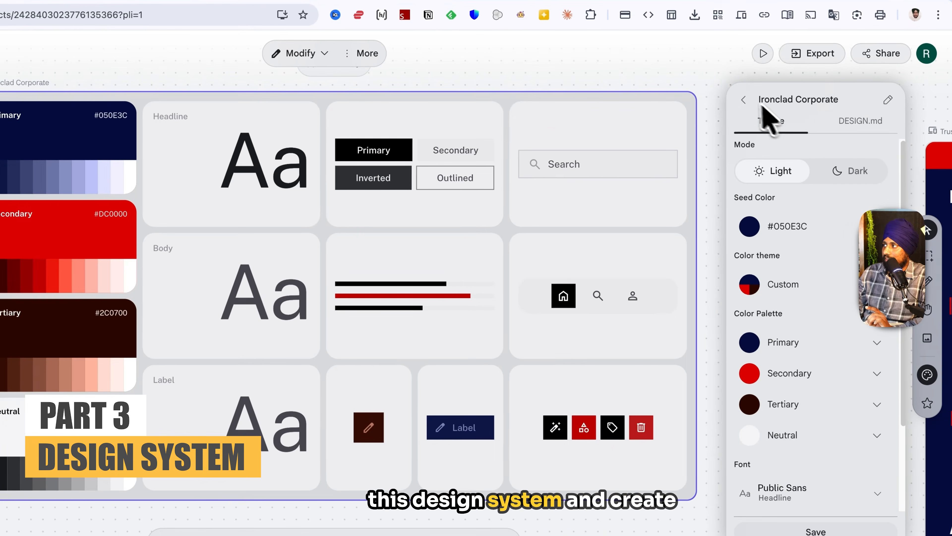
left_click(785, 104)
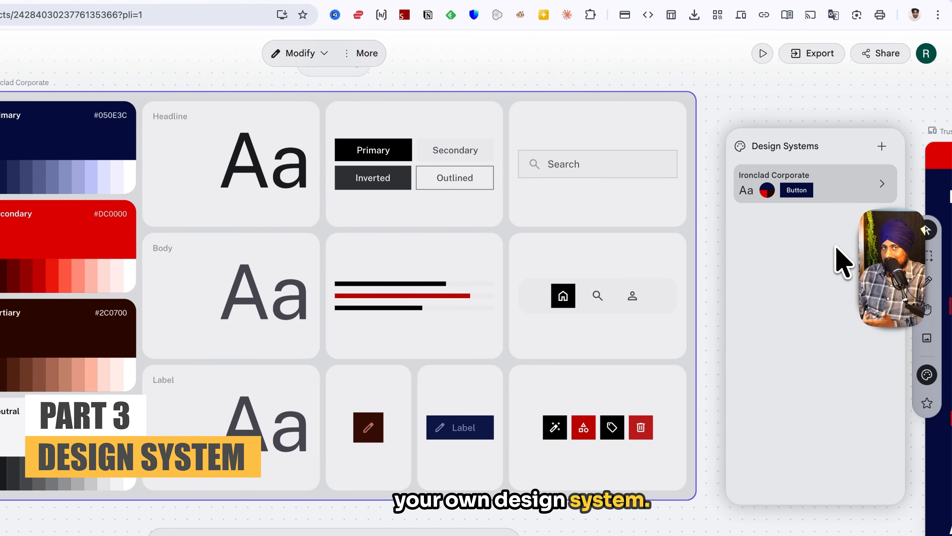
left_click(881, 147)
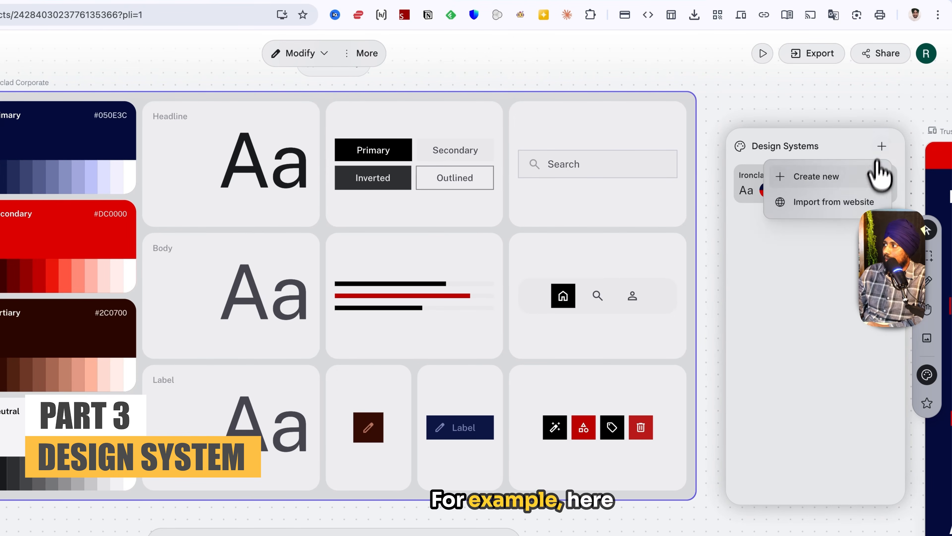
left_click(851, 178)
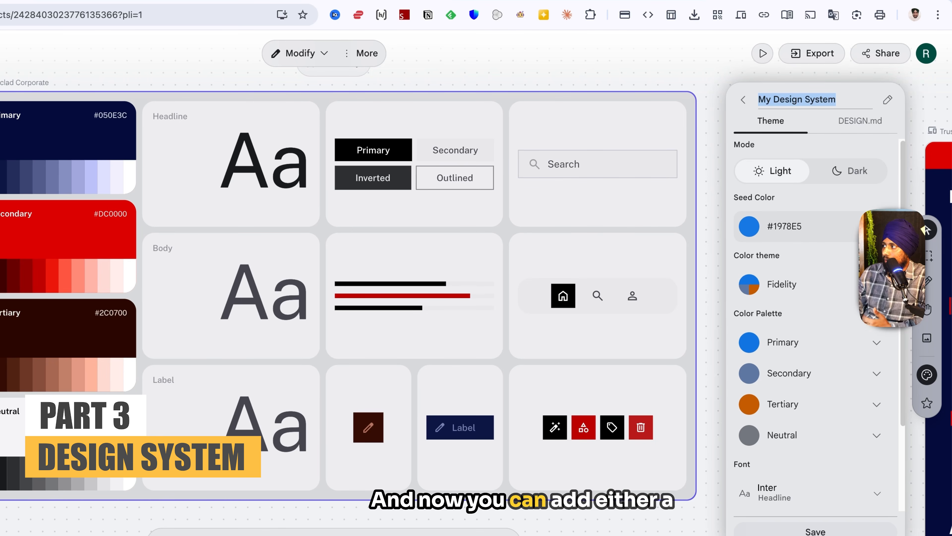
left_click(833, 177)
left_click(771, 172)
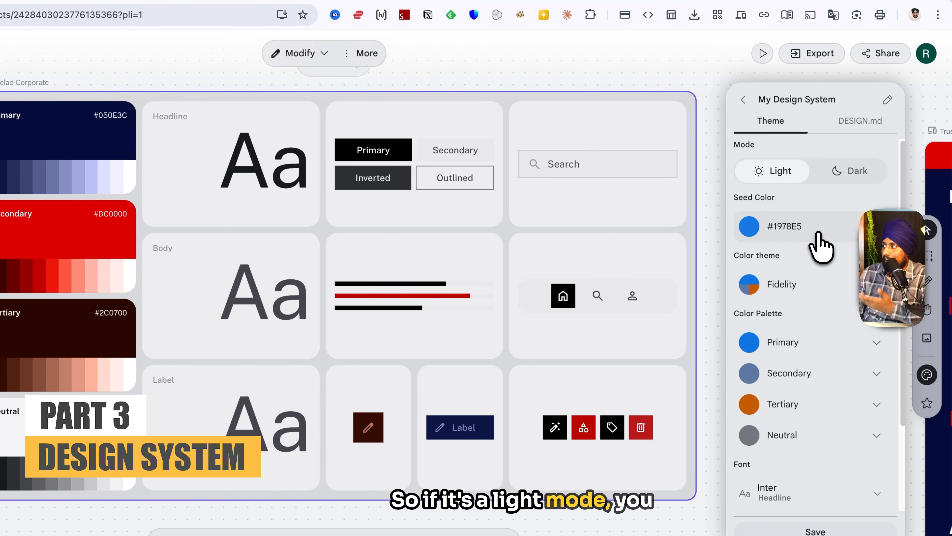
Set the new design system's seed color to #0677F8, save it and choose My Design System from the list
left_click(820, 245)
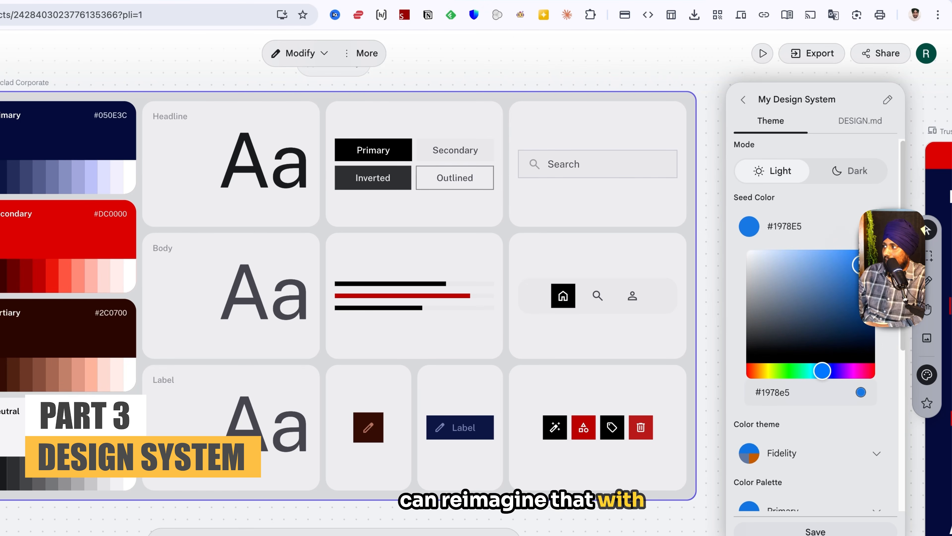
scroll(841, 259, "down", 3)
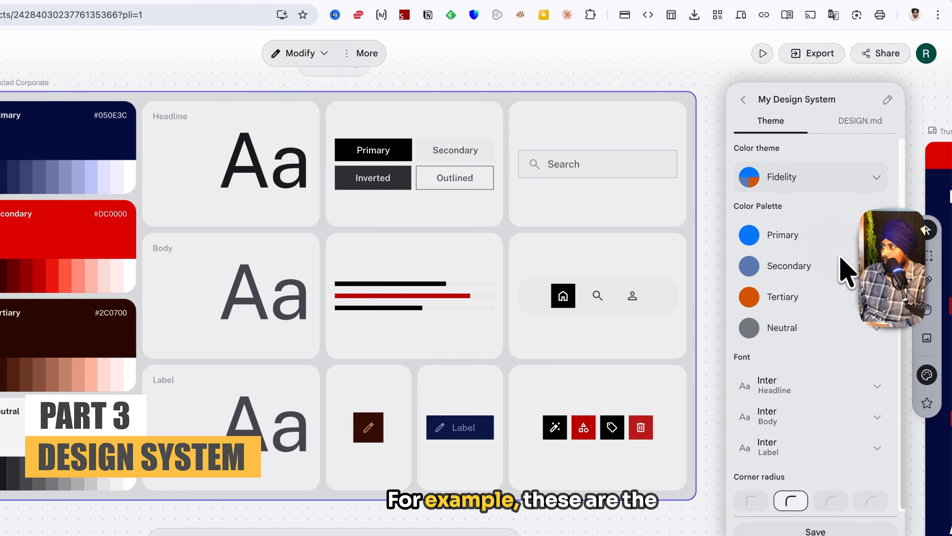
scroll(842, 358, "up", 3)
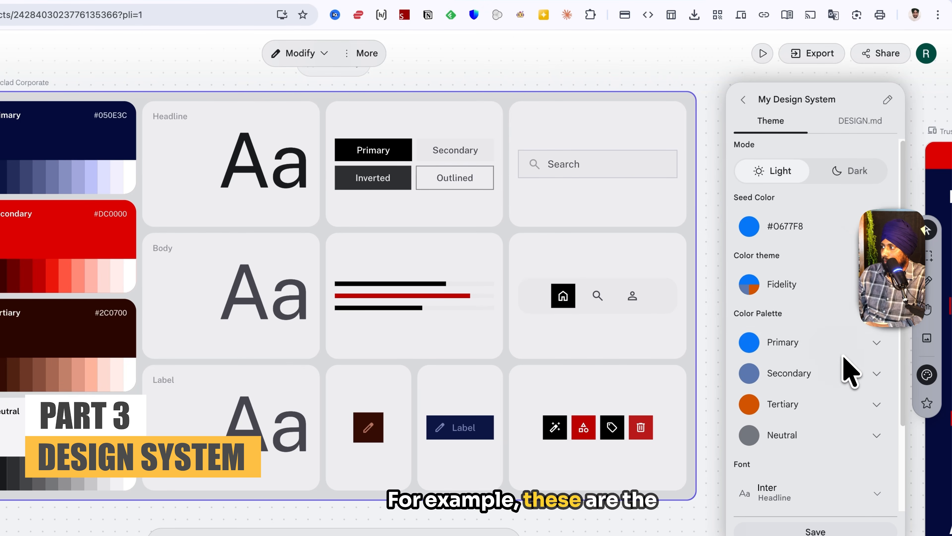
scroll(843, 359, "down", 3)
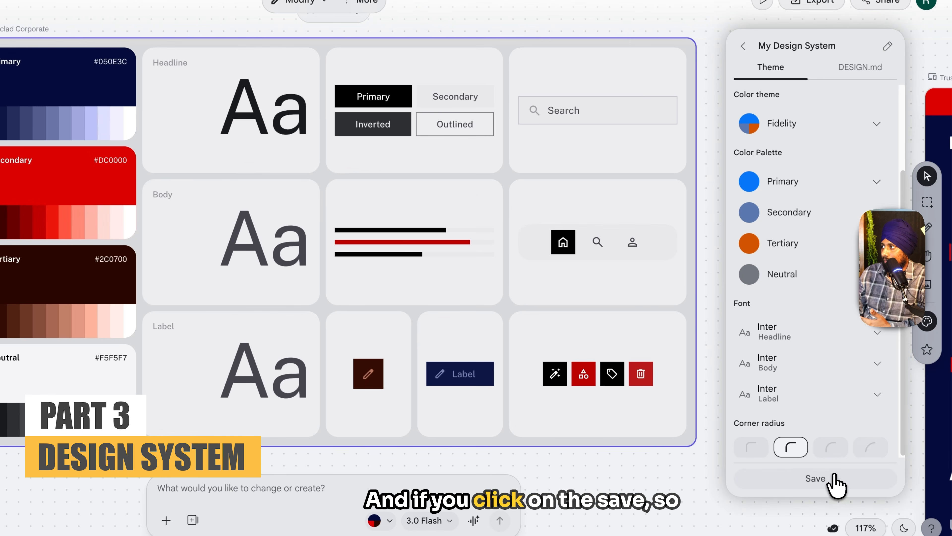
left_click(837, 473)
left_click(742, 46)
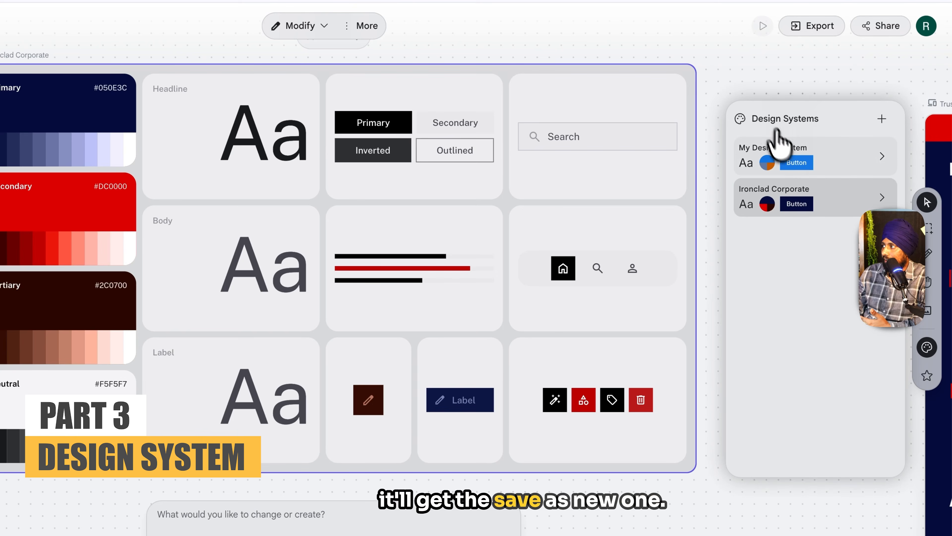
left_click(803, 163)
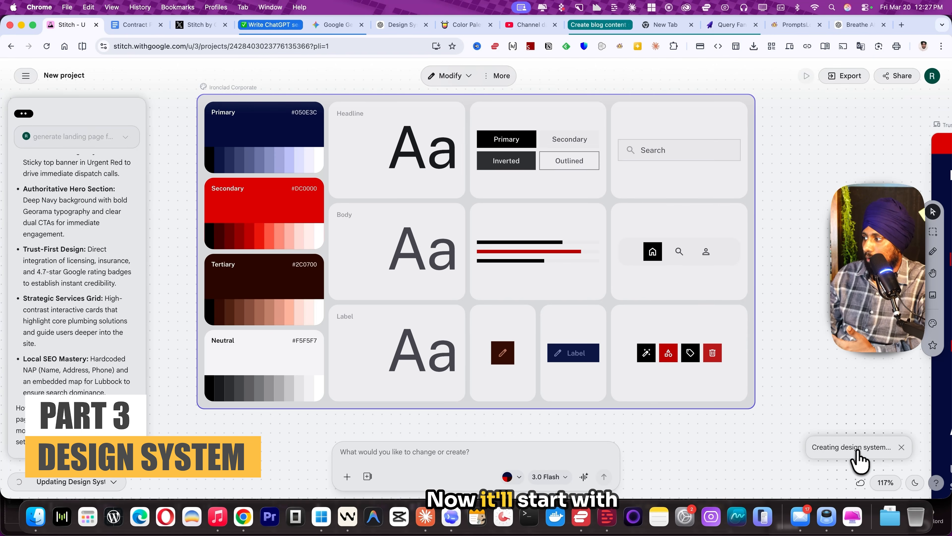
Place the My Design System card on the canvas directly below the Ironclad Corporate card
scroll(750, 413, "down", 5)
scroll(572, 389, "down", 10)
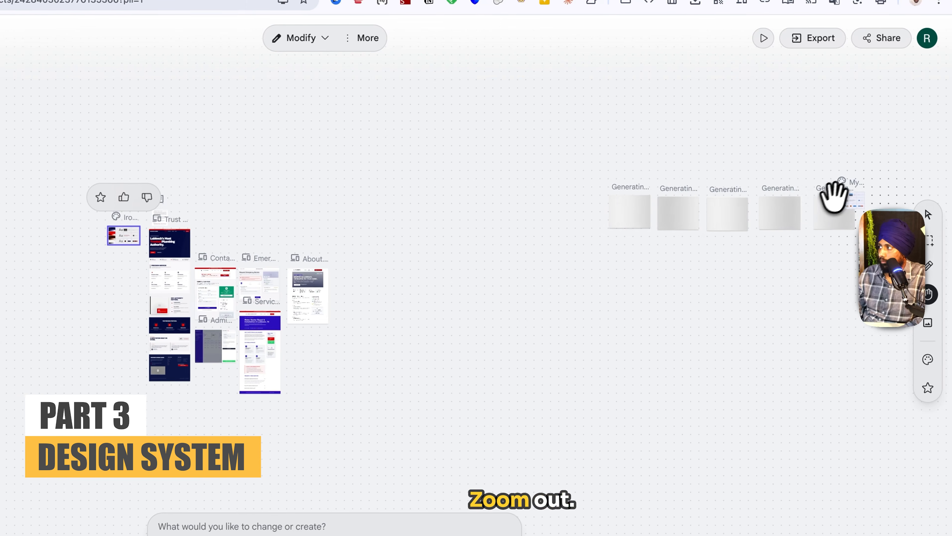
left_click_drag(845, 199, 803, 260)
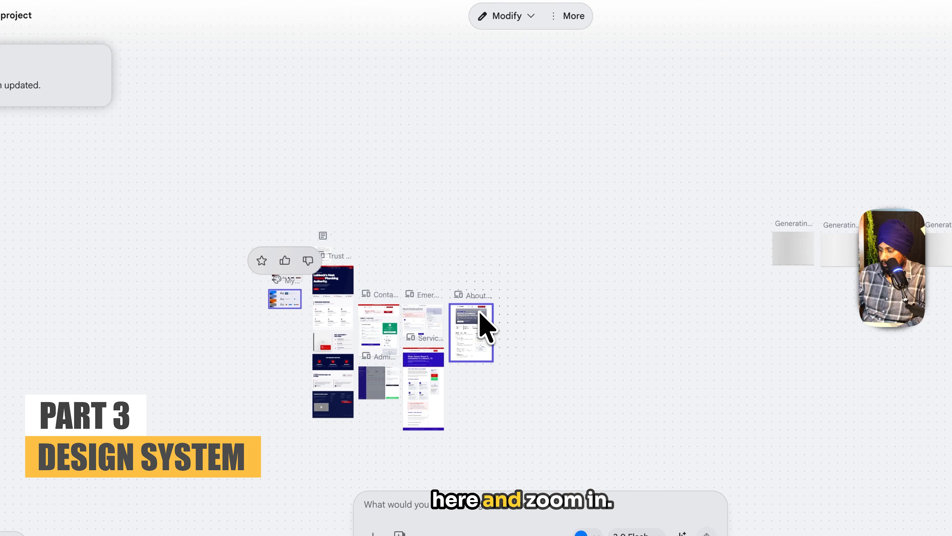
scroll(290, 371, "up", 3)
scroll(201, 292, "up", 4)
left_click_drag(125, 249, 127, 245)
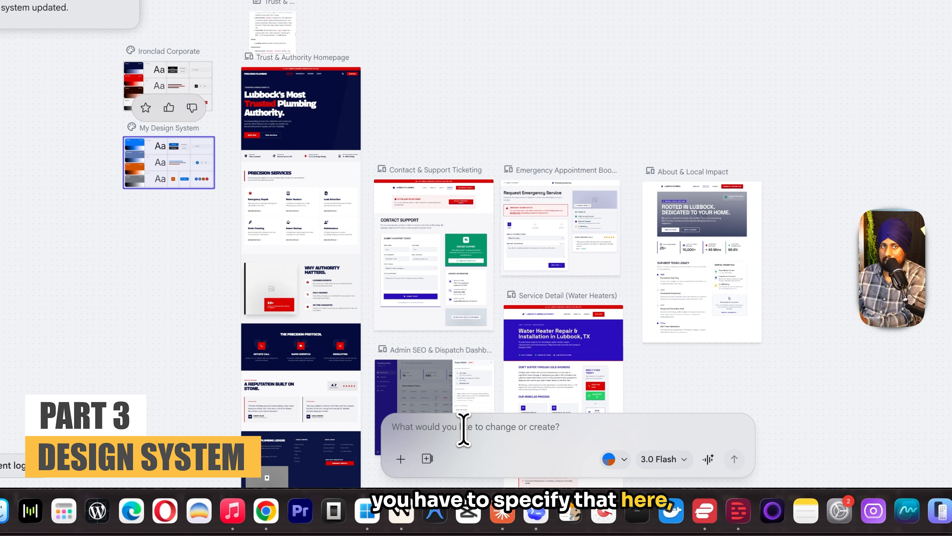
left_click(463, 430)
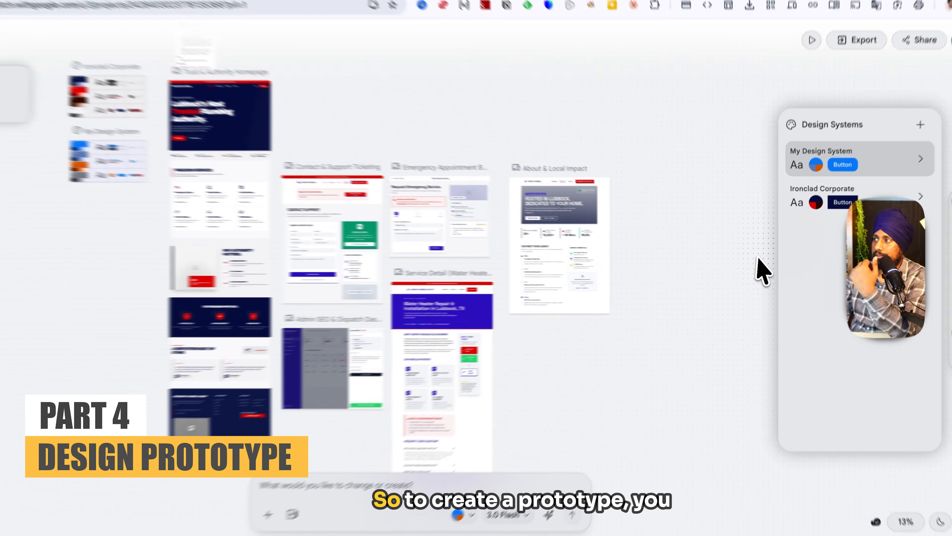
Select all the Trust & Authority screens together and generate an instant prototype from them
left_click(759, 260)
scroll(726, 290, "up", 2)
left_click_drag(114, 272, 273, 294)
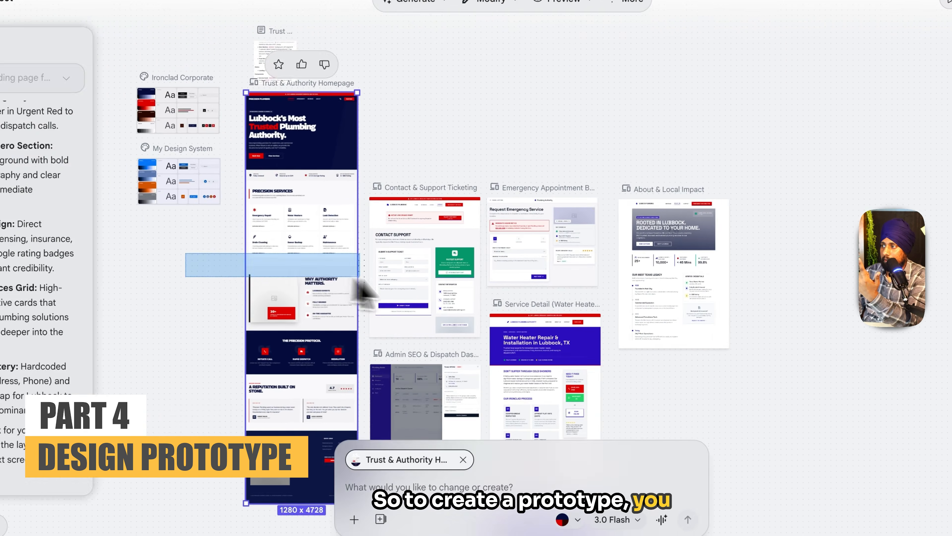
left_click_drag(359, 277, 796, 449)
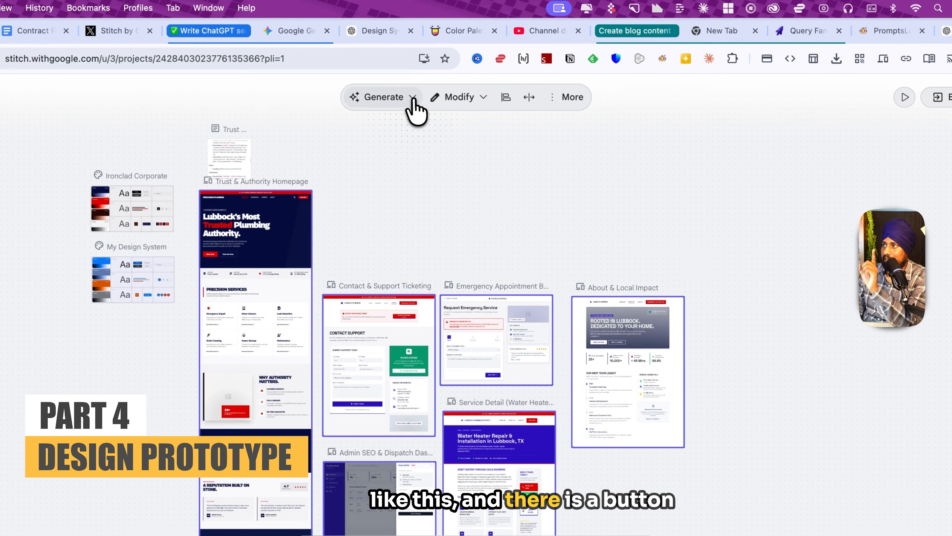
left_click(332, 18)
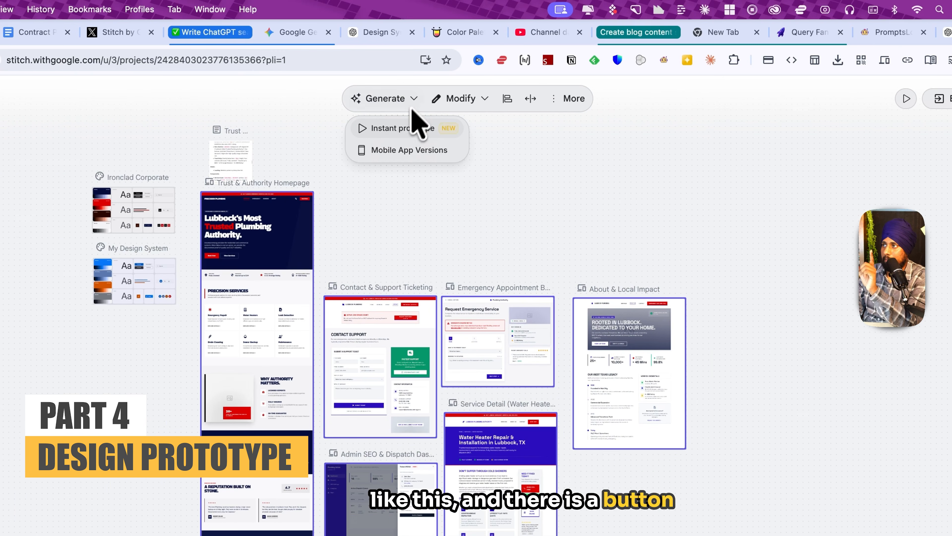
scroll(408, 124, "down", 3)
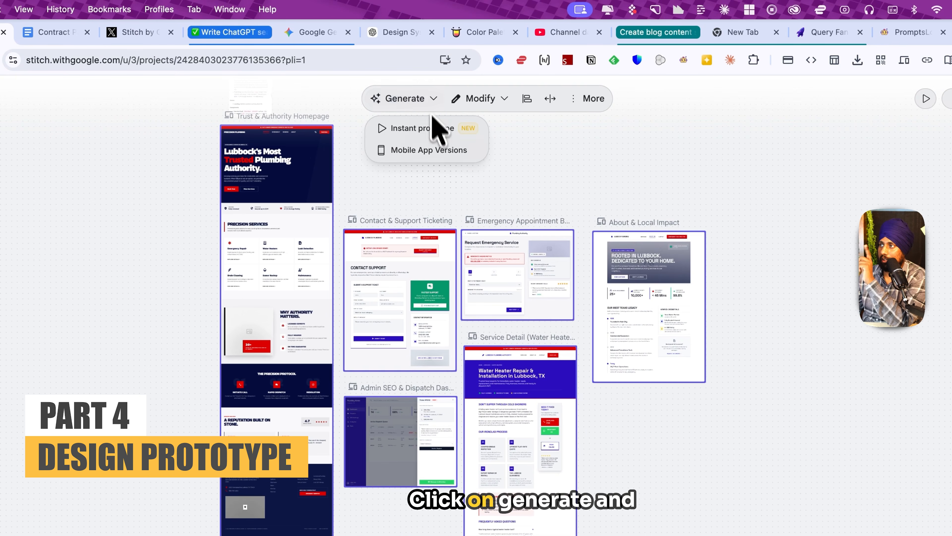
left_click(432, 130)
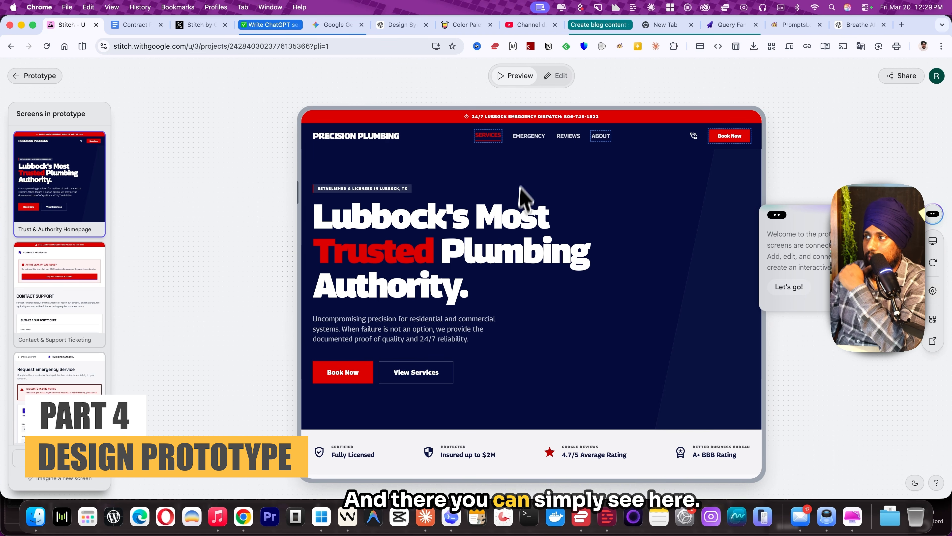
Look over the prototype's homepage preview and the list of screens included in the prototype
scroll(73, 357, "down", 5)
scroll(68, 366, "up", 5)
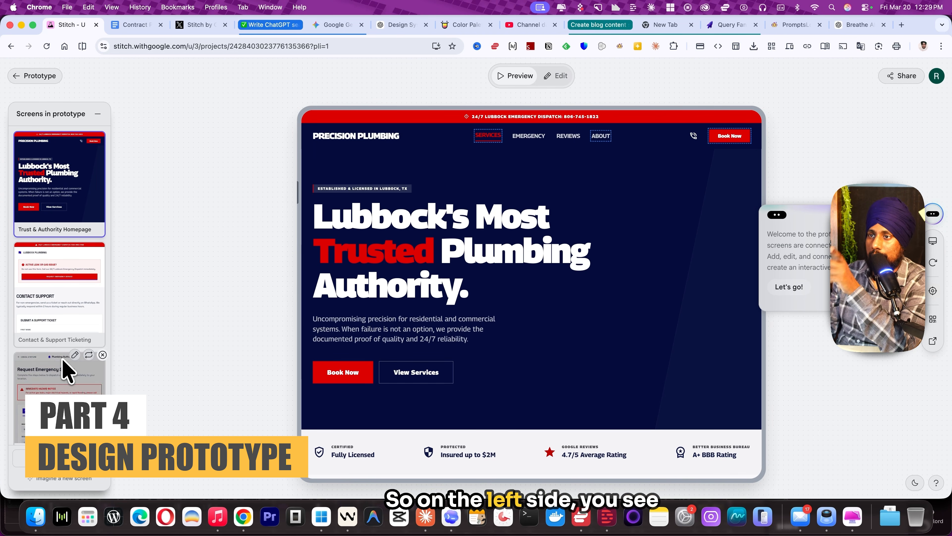
scroll(57, 298, "down", 10)
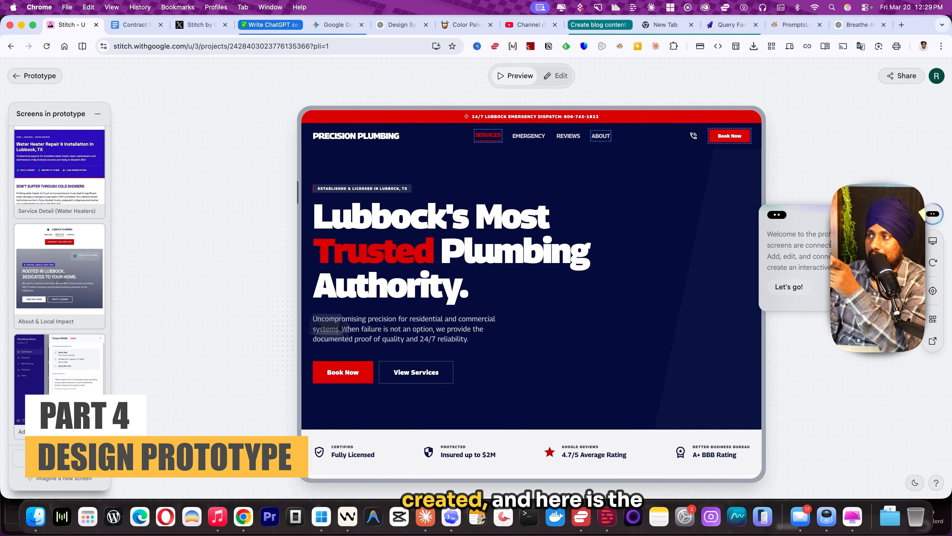
scroll(480, 340, "down", 15)
scroll(478, 349, "up", 15)
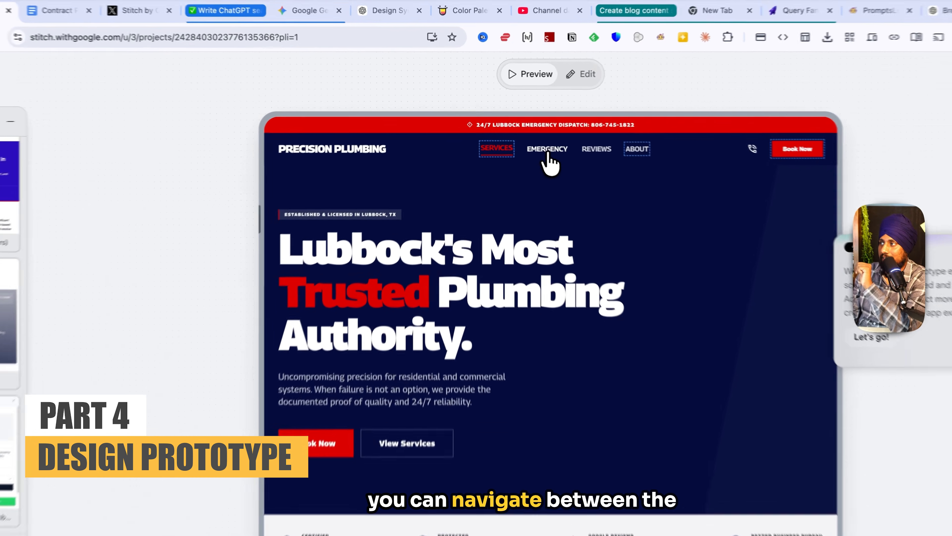
Test the prototype's links through the About, Contact and Request Emergency Service pages, and cancel the emergency form
left_click(637, 152)
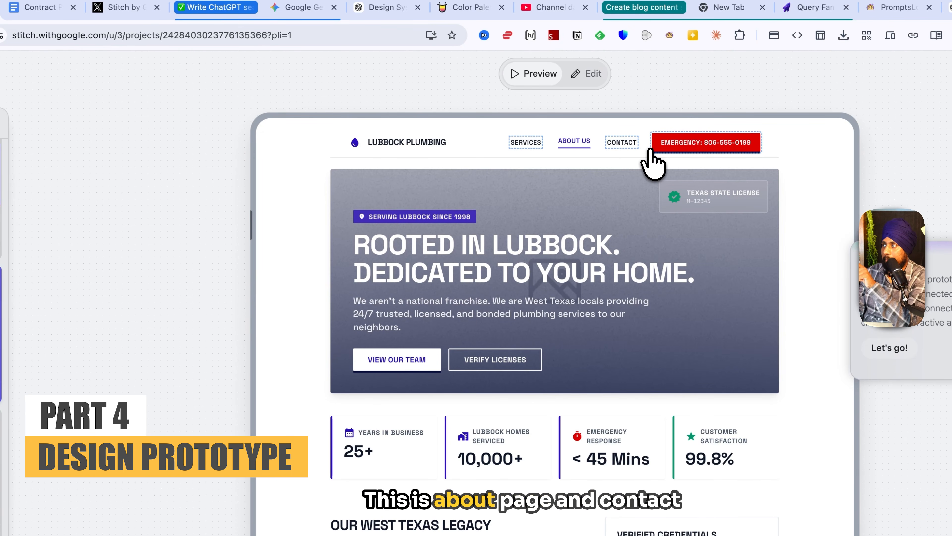
left_click(619, 145)
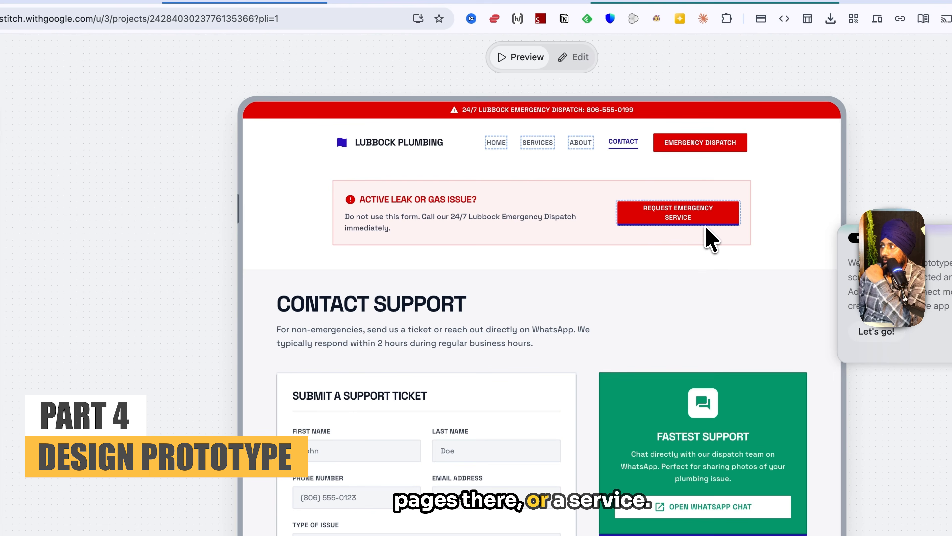
left_click(707, 236)
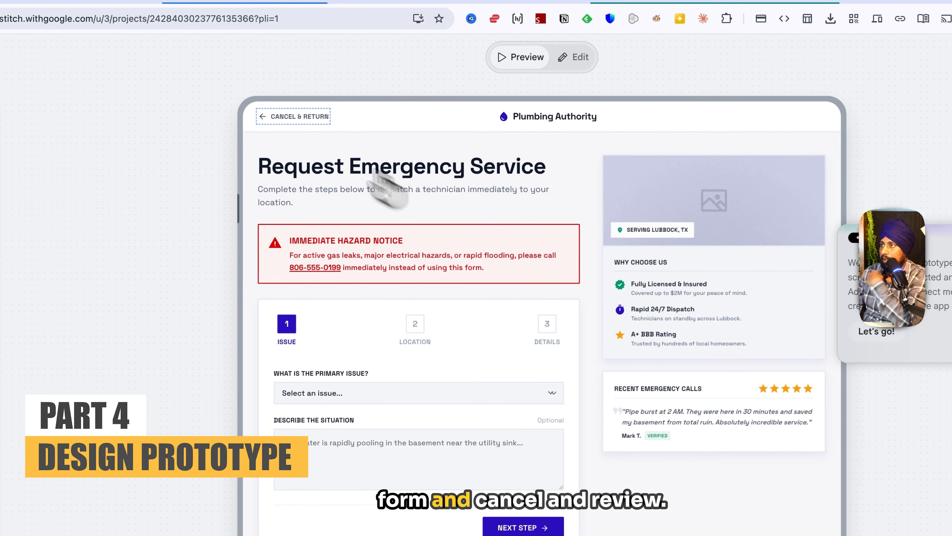
left_click(276, 118)
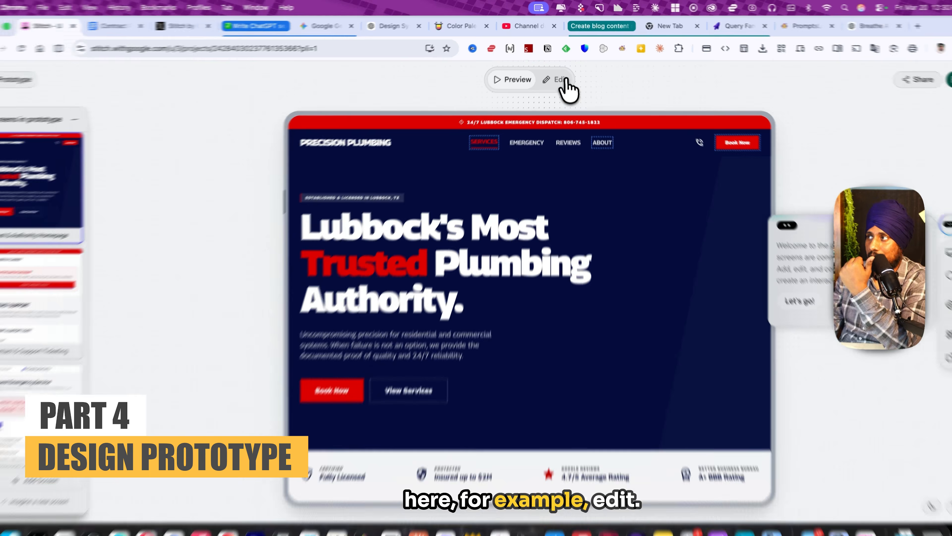
Switch the prototype to edit mode, and view the Services link's connection settings without changing them
left_click(557, 75)
left_click(487, 136)
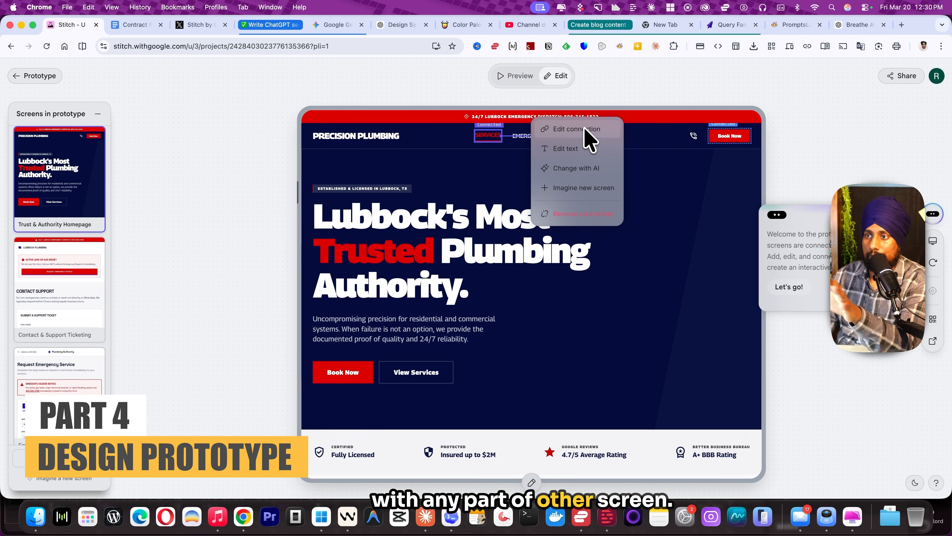
left_click(577, 129)
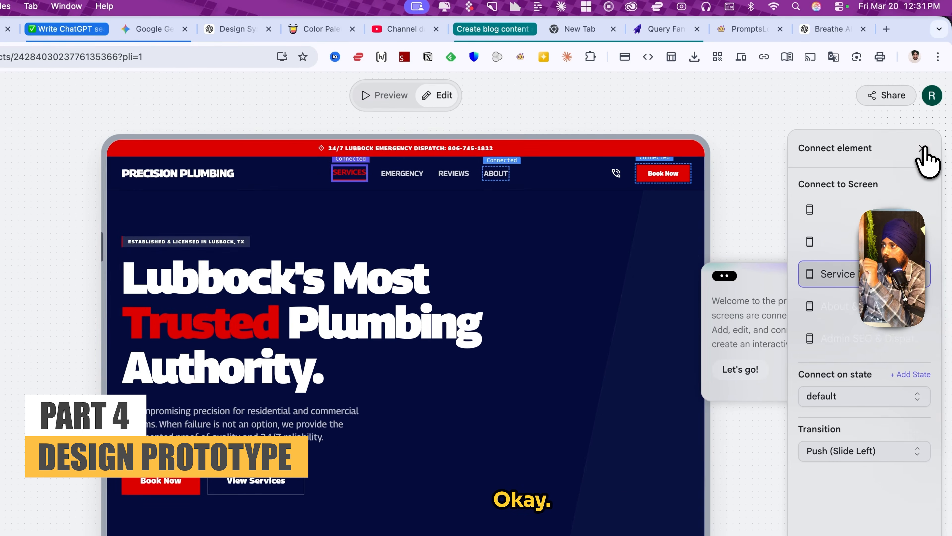
left_click(923, 130)
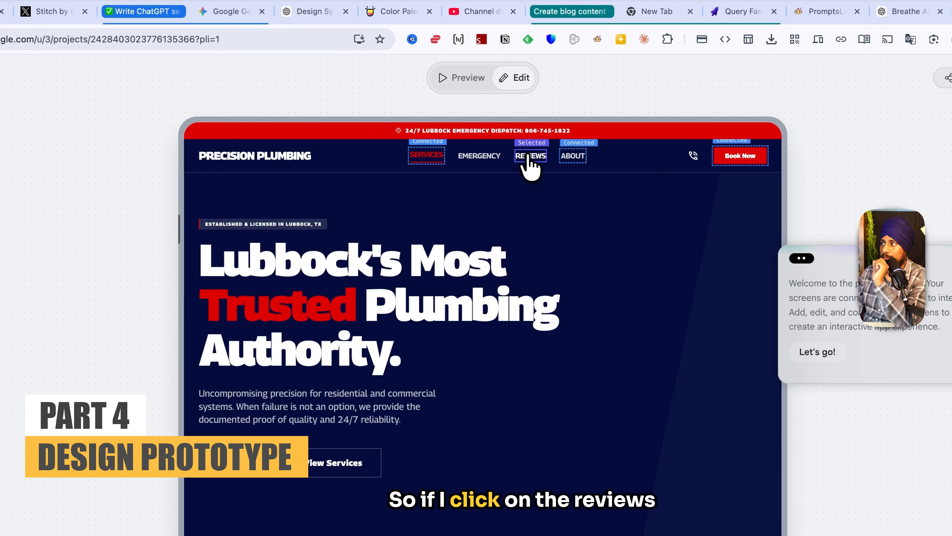
Imagine a new screen for the homepage's Reviews link, and view the replacement option for the Trust & Authority Homepage screen
left_click(530, 156)
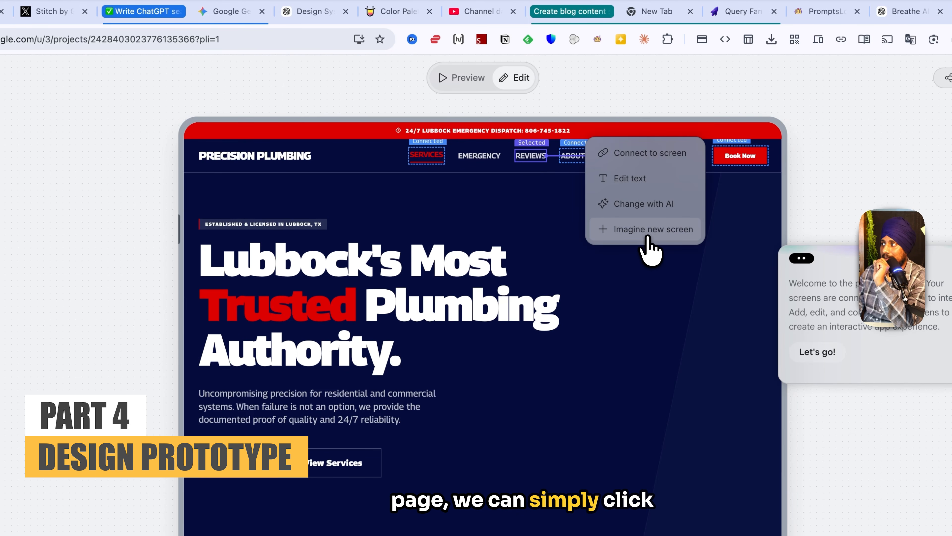
left_click(650, 230)
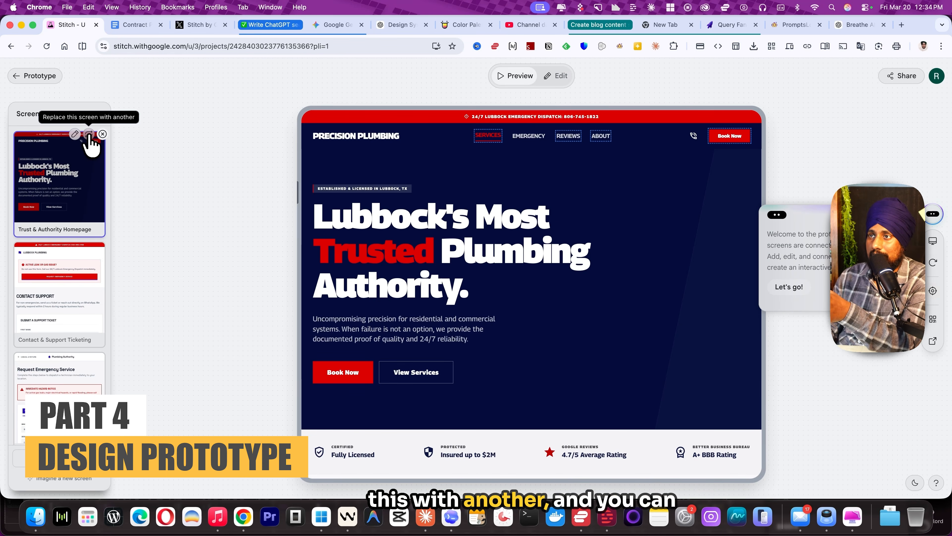
left_click(89, 135)
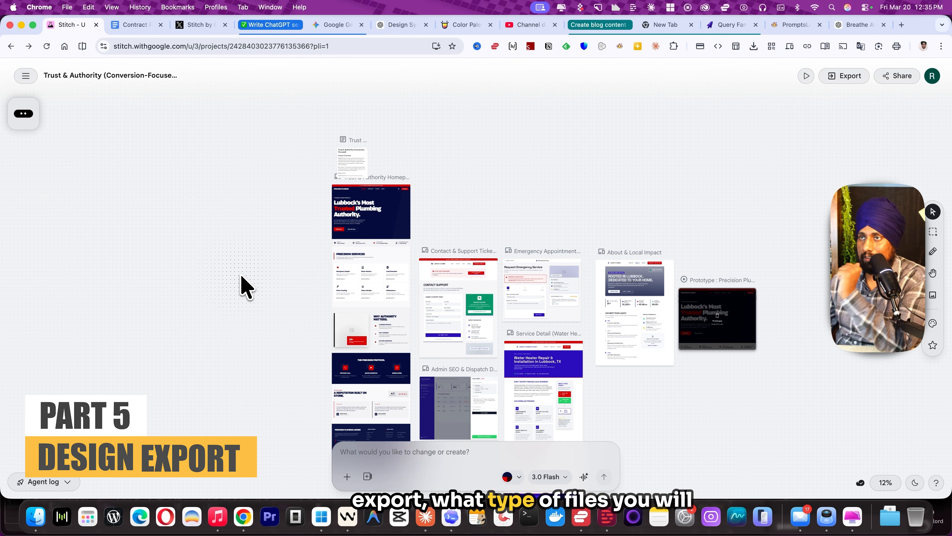
Select all the Trust & Authority screens on the canvas and export them together as a ZIP file download
scroll(246, 289, "down", 2)
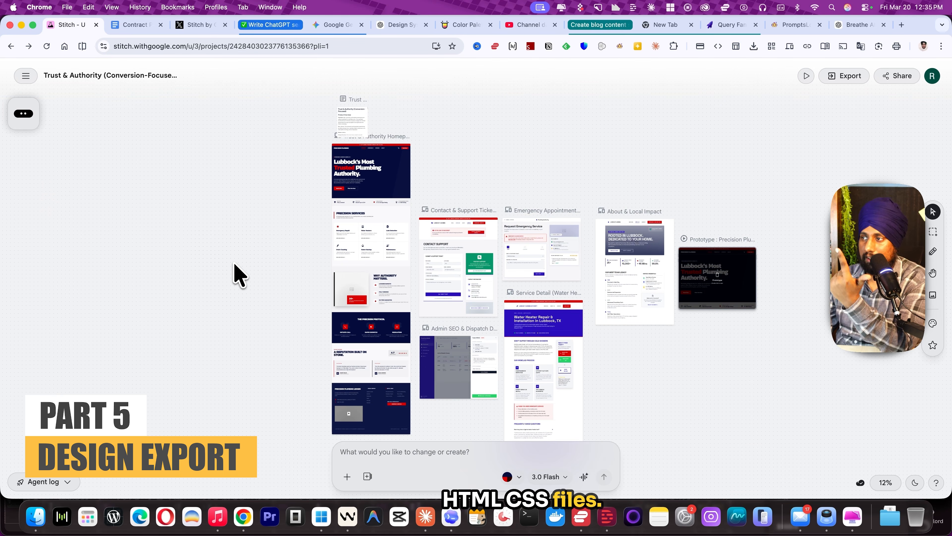
left_click_drag(221, 189, 661, 382)
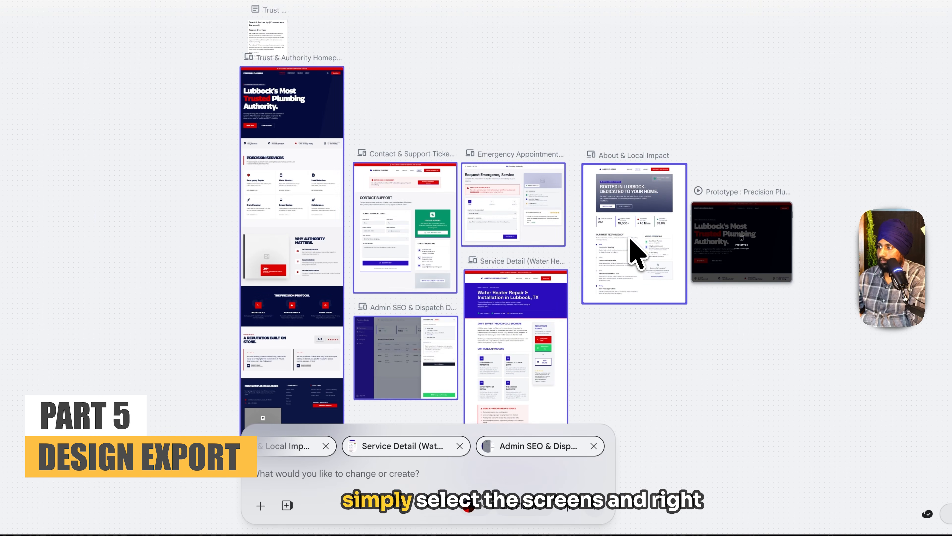
scroll(314, 206, "down", 2)
right_click(302, 179)
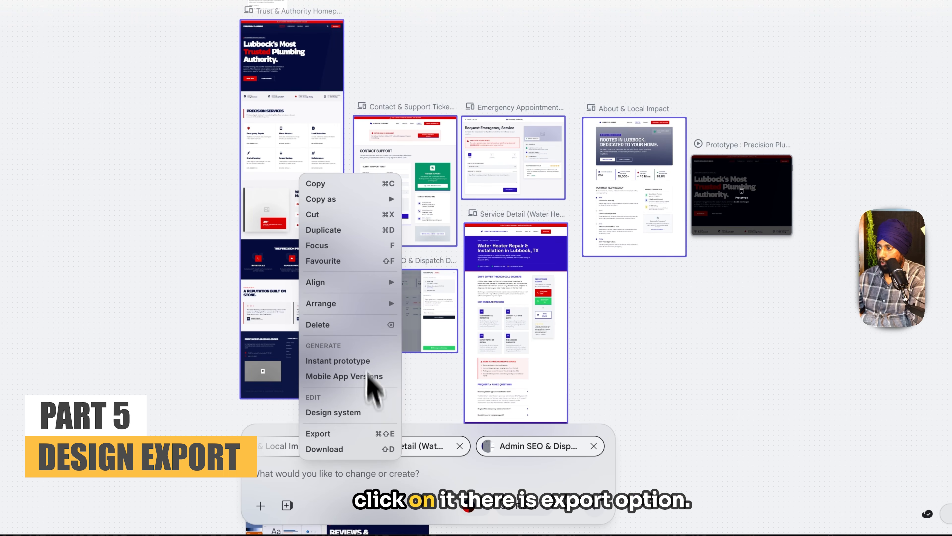
left_click(330, 434)
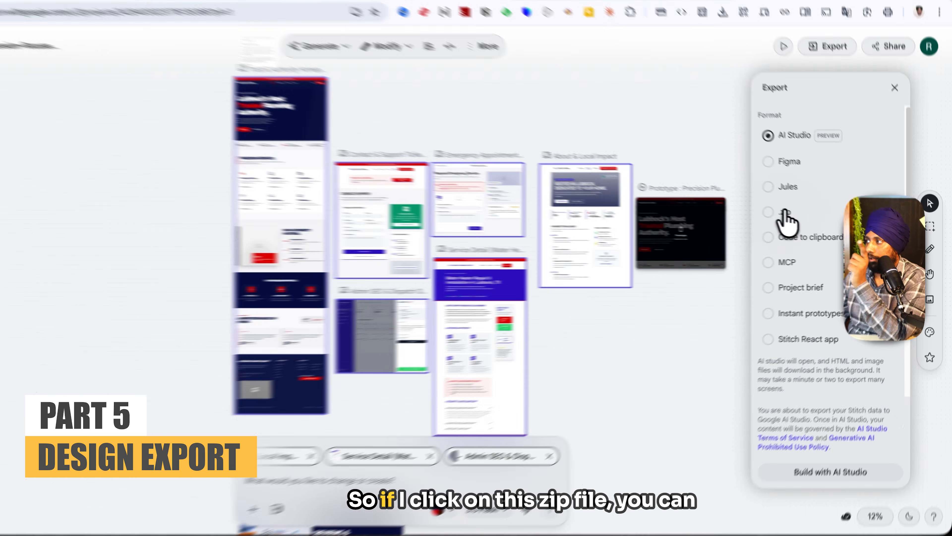
left_click(806, 219)
left_click(825, 452)
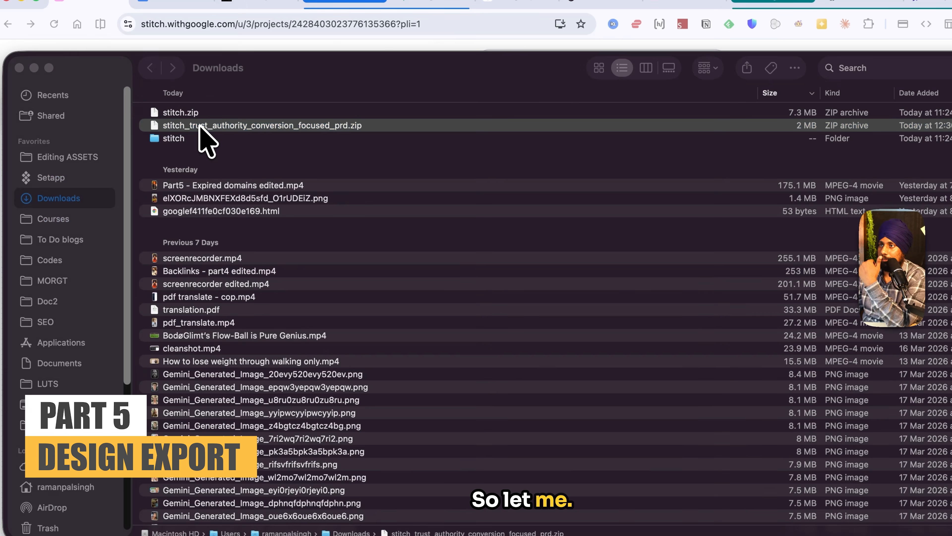
Unpack stitch_trust_authority_conversion_focused_prd.zip in the Downloads folder and look over its exported screen folders
double_click(198, 126)
double_click(202, 152)
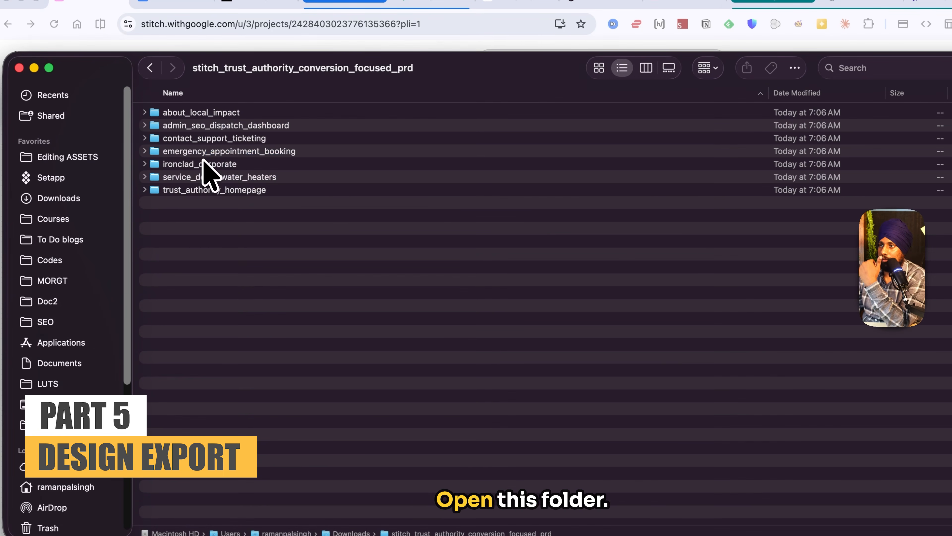
left_click_drag(242, 251, 238, 106)
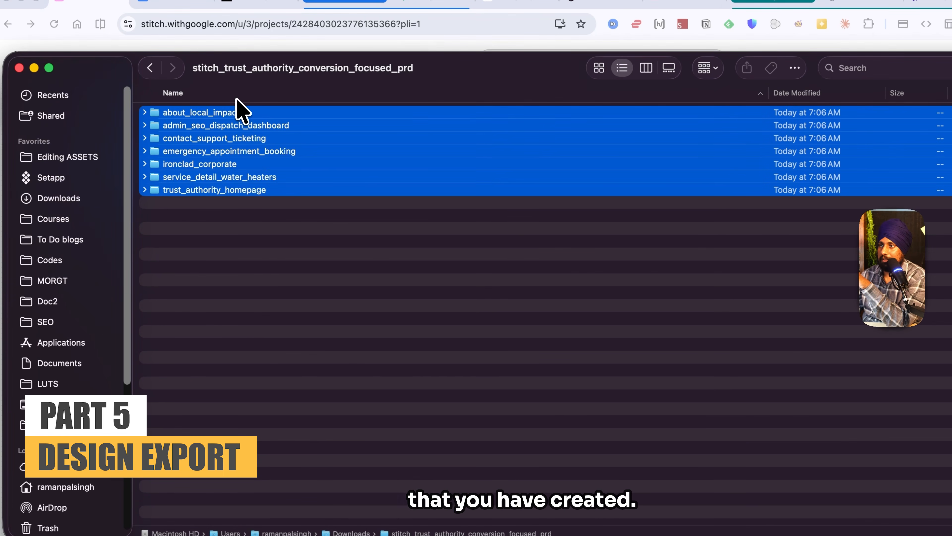
left_click(265, 307)
Open the exported page from the service_detail_water_heaters folder in the browser and look through it
double_click(237, 177)
double_click(202, 112)
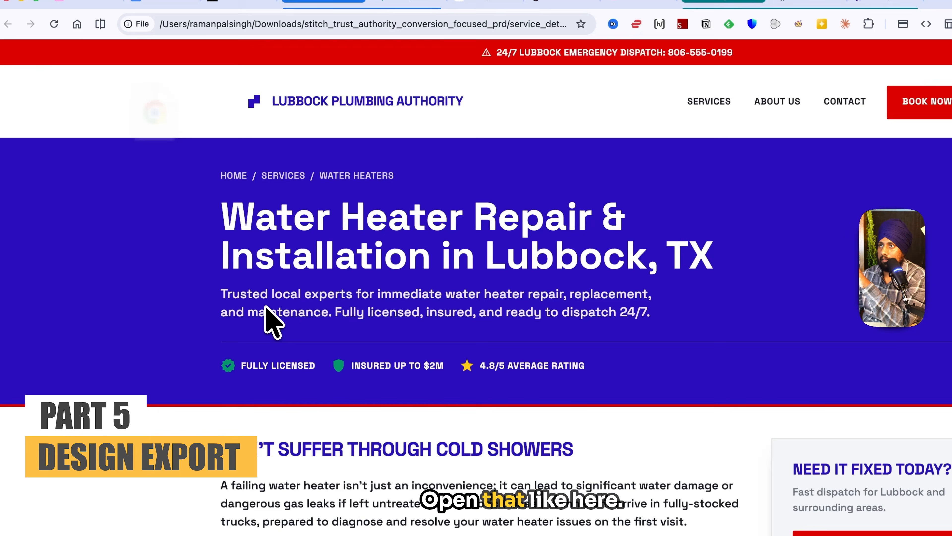
scroll(267, 308, "down", 10)
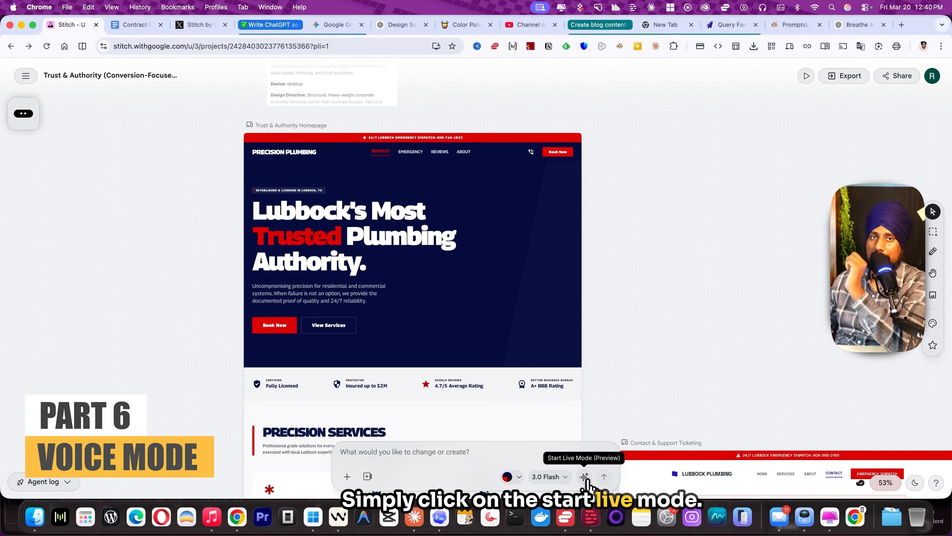
Mark the homepage's hero section in Live Mode, request its redesign by voice, and end the live session
left_click(584, 477)
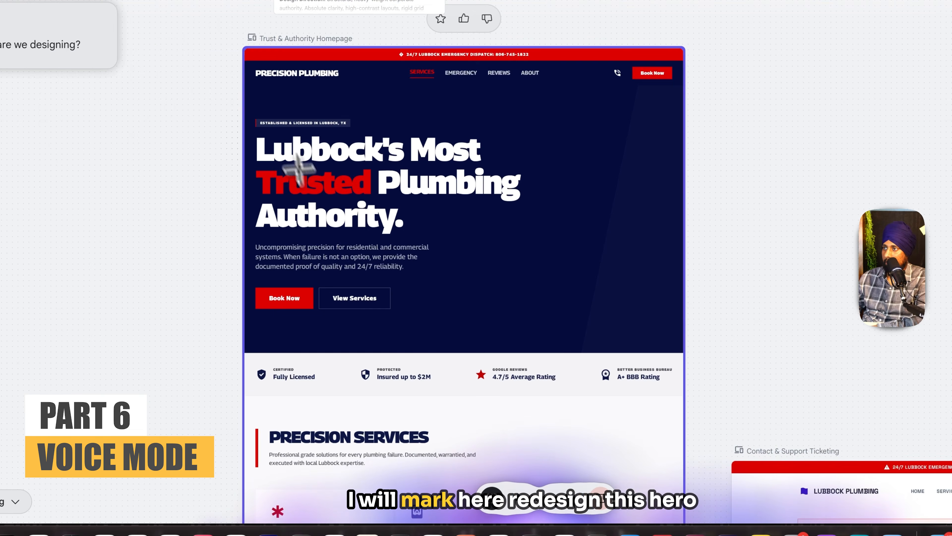
left_click_drag(251, 94, 672, 346)
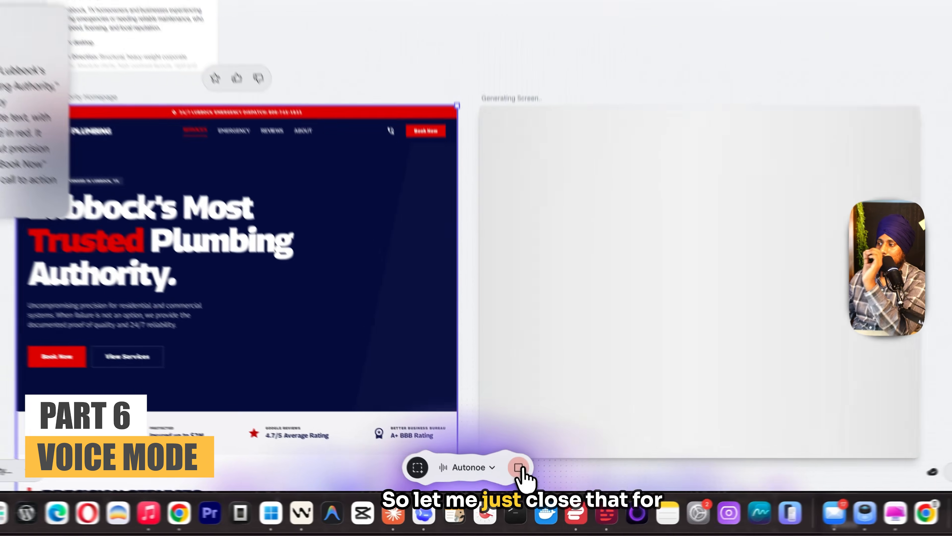
left_click(521, 468)
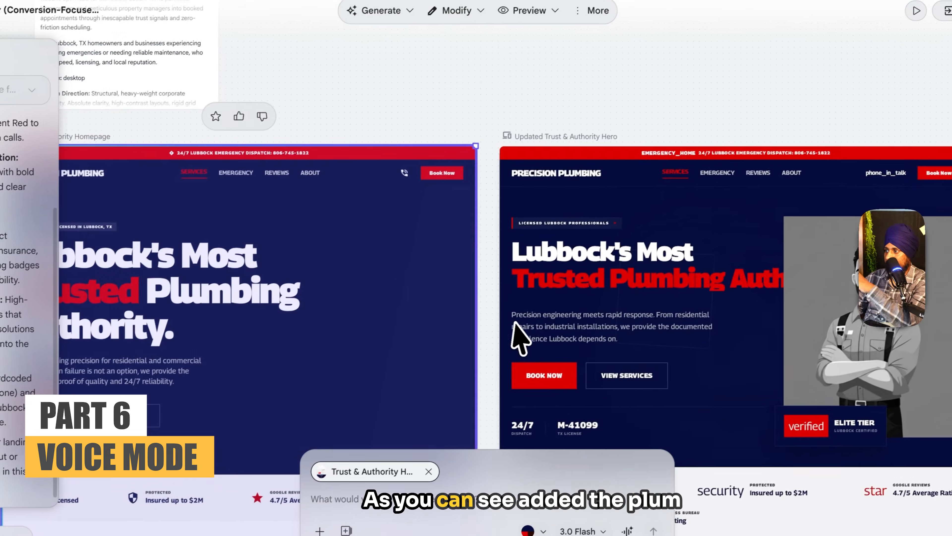
Examine the image and background pattern of the Updated Trust & Authority Hero screen beside the original homepage
scroll(515, 323, "right", 6)
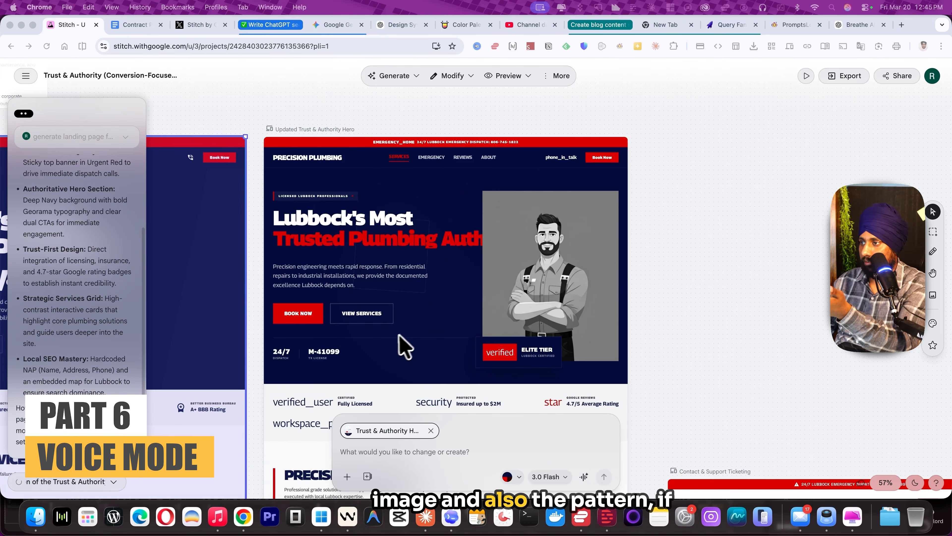
scroll(410, 335, "up", 3)
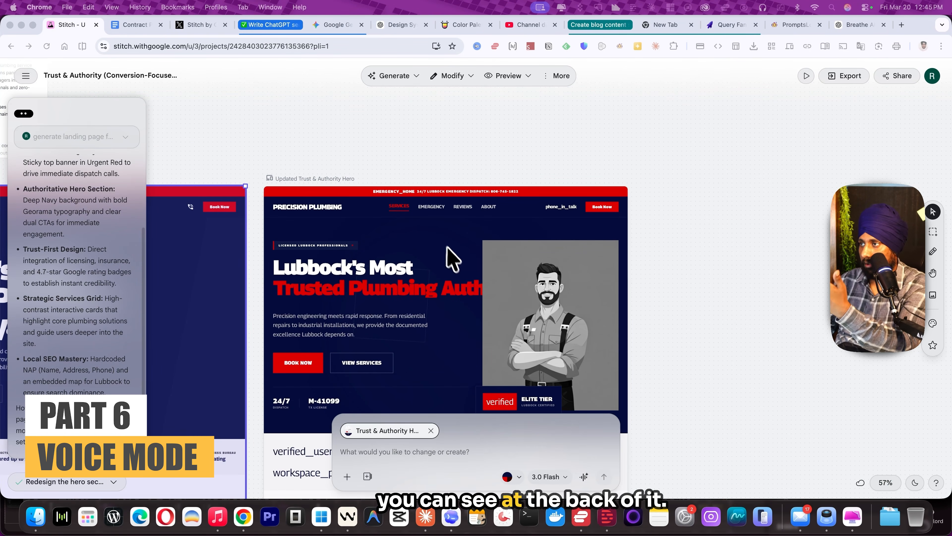
scroll(414, 234, "left", 3)
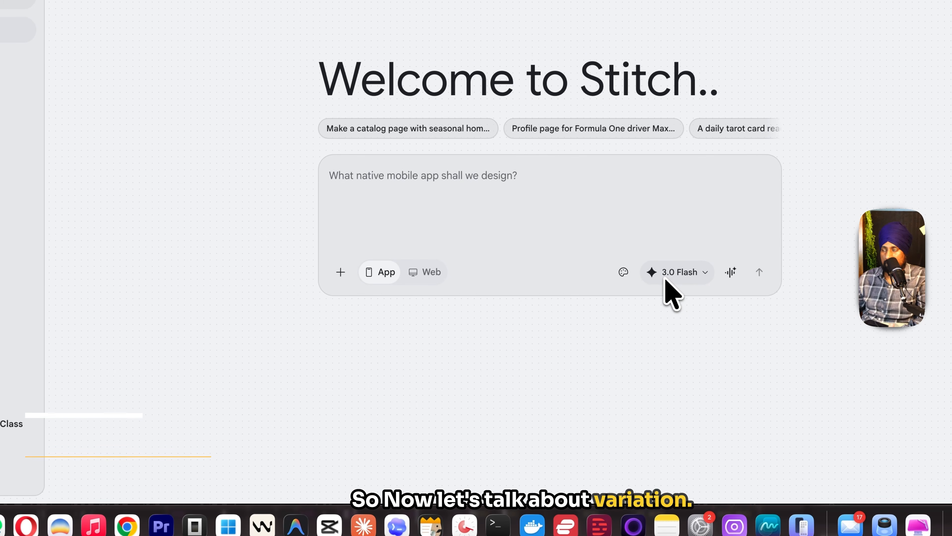
Set a new Stitch project prompt to Redesign mode and attach the website promptslove.com as its source
left_click(684, 277)
left_click(736, 447)
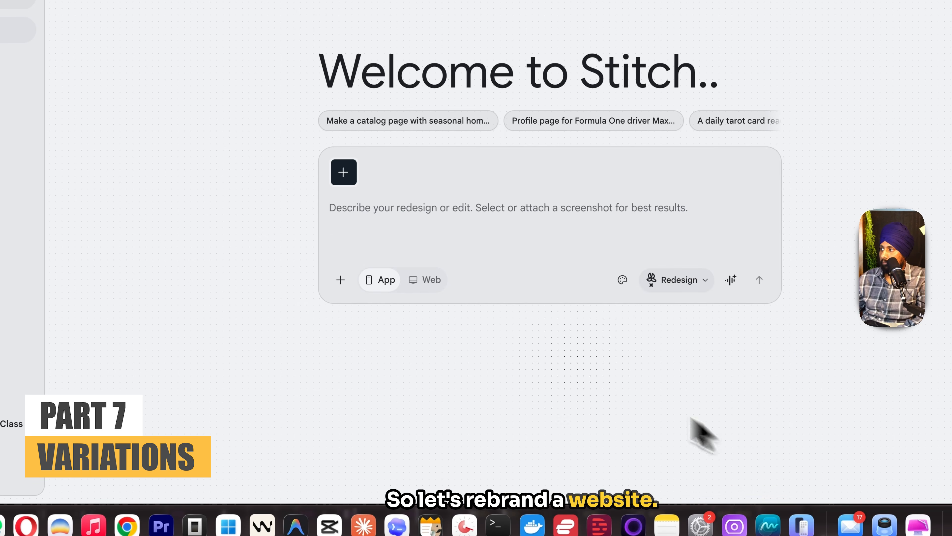
left_click(338, 280)
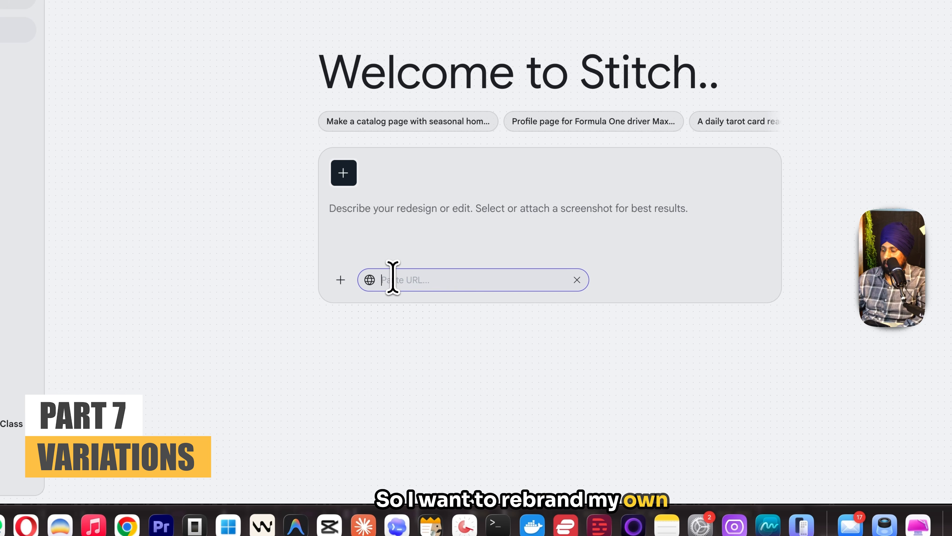
type("promptslove.com")
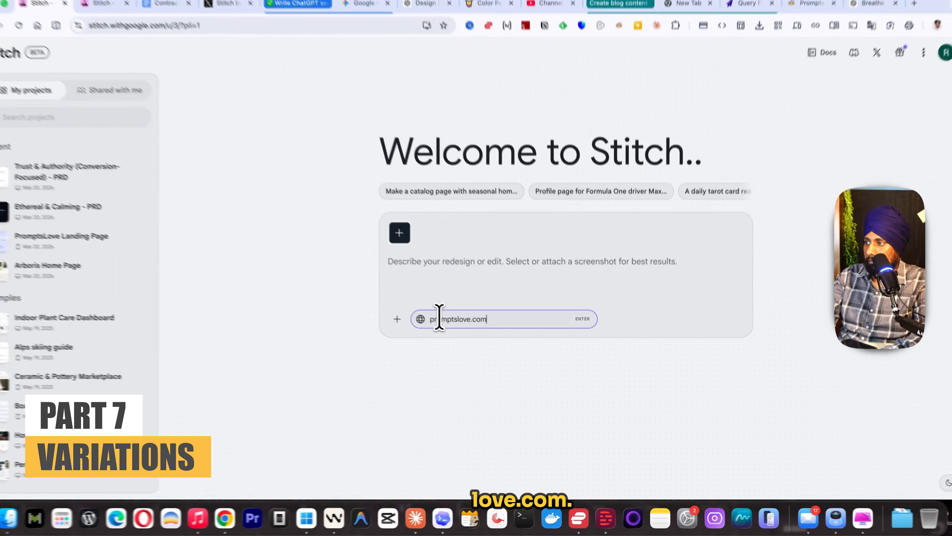
key("Return")
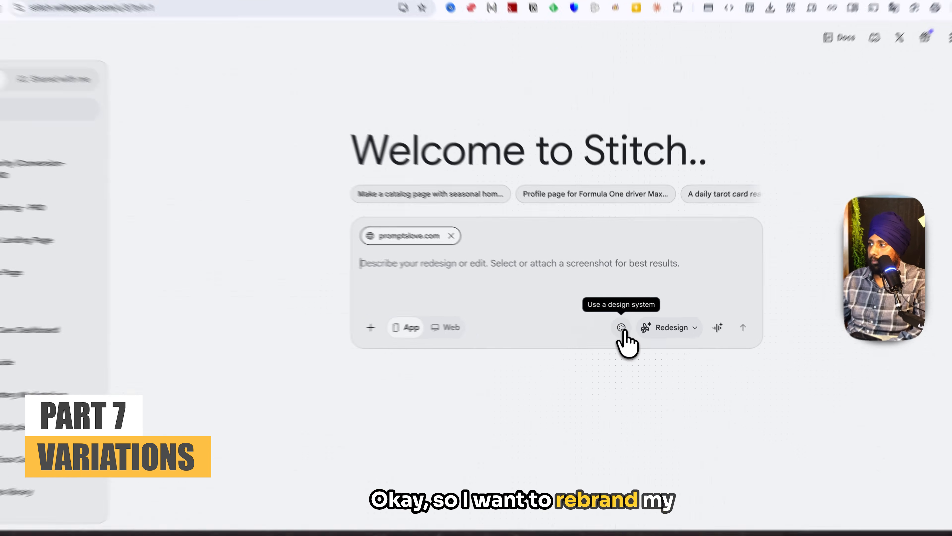
Browse the available design systems for the redesign without choosing one
left_click(623, 323)
scroll(515, 233, "down", 5)
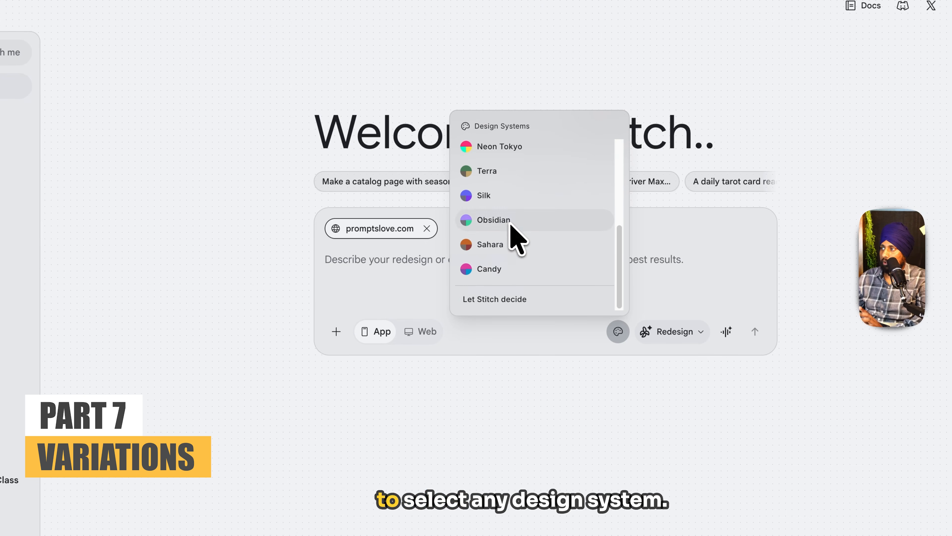
left_click(388, 273)
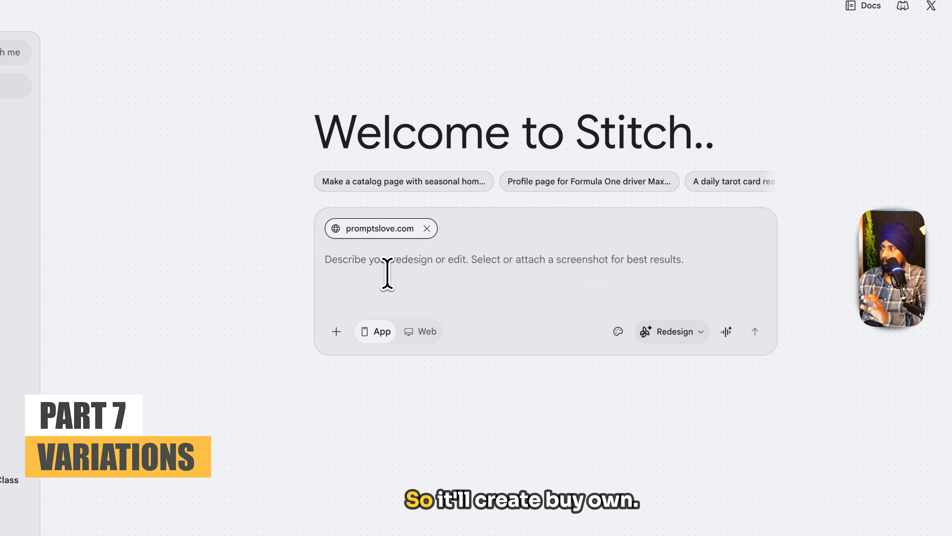
Request the promptslove.com redesign with the prompt "redesign the landing page" and look over the generated page
type("r")
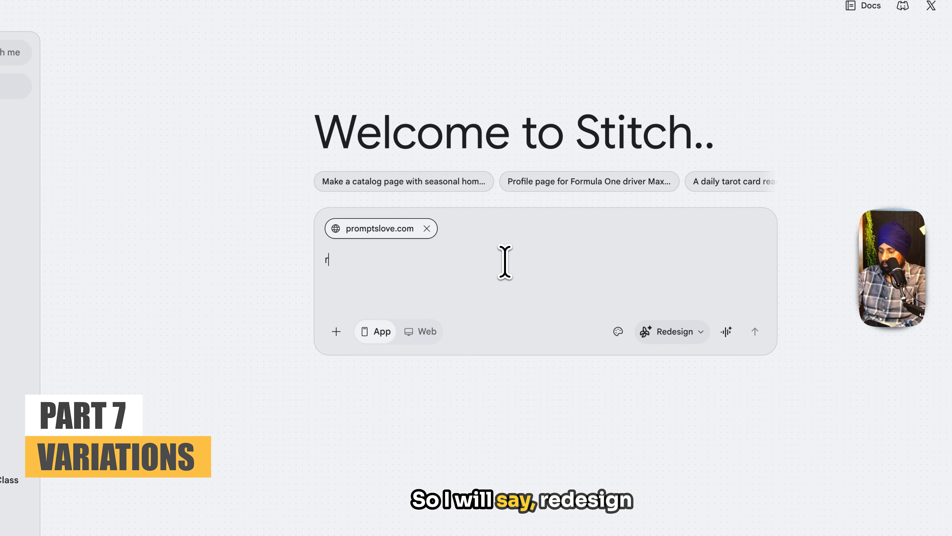
type("edesi")
type("gn the lan")
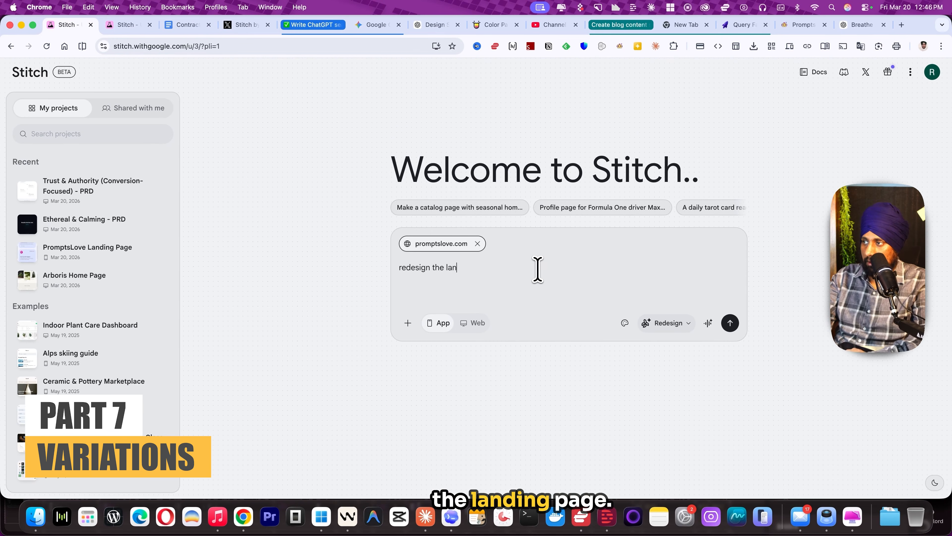
type("ding page")
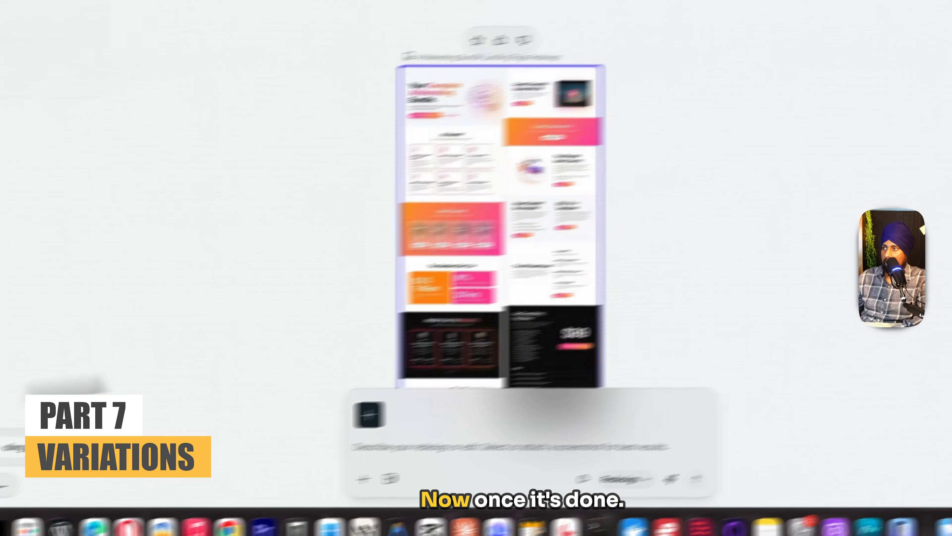
scroll(576, 292, "down", 5)
scroll(577, 300, "up", 2)
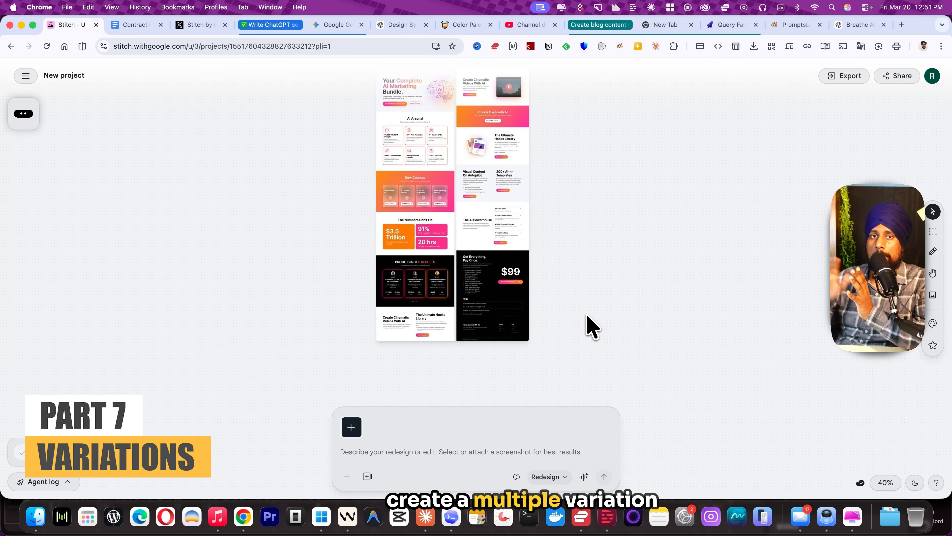
Select the redesigned AI Marketing Bundle landing page screen and enter the prompt "create 3 variation"
left_click(480, 255)
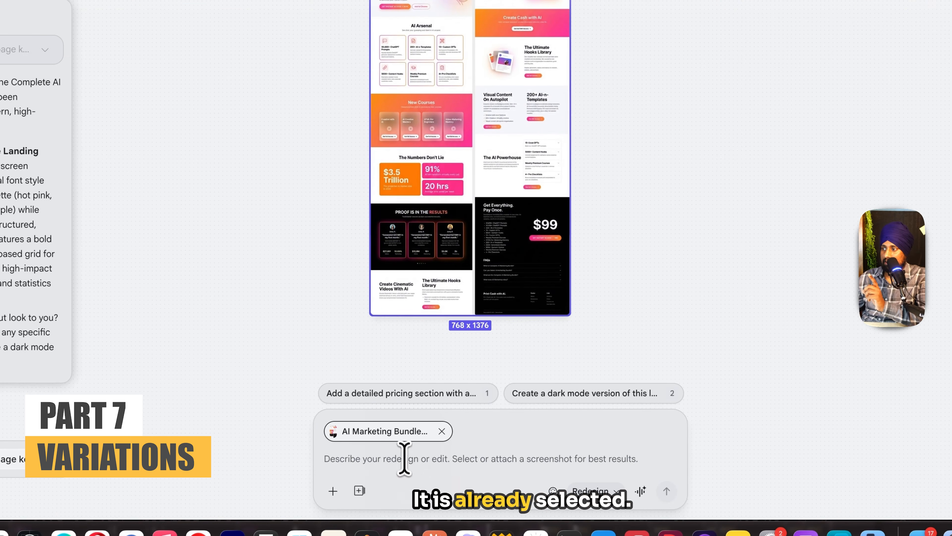
type("create 3 v")
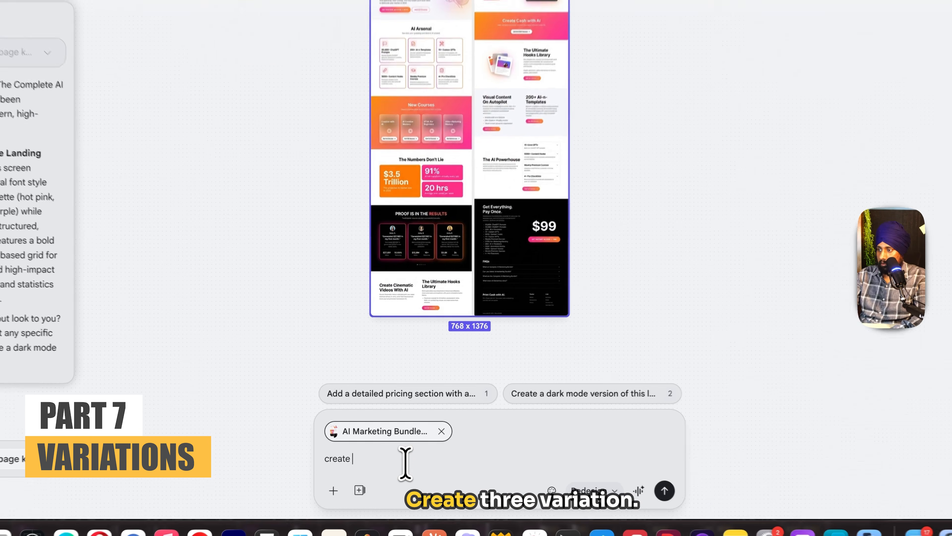
type("ariation")
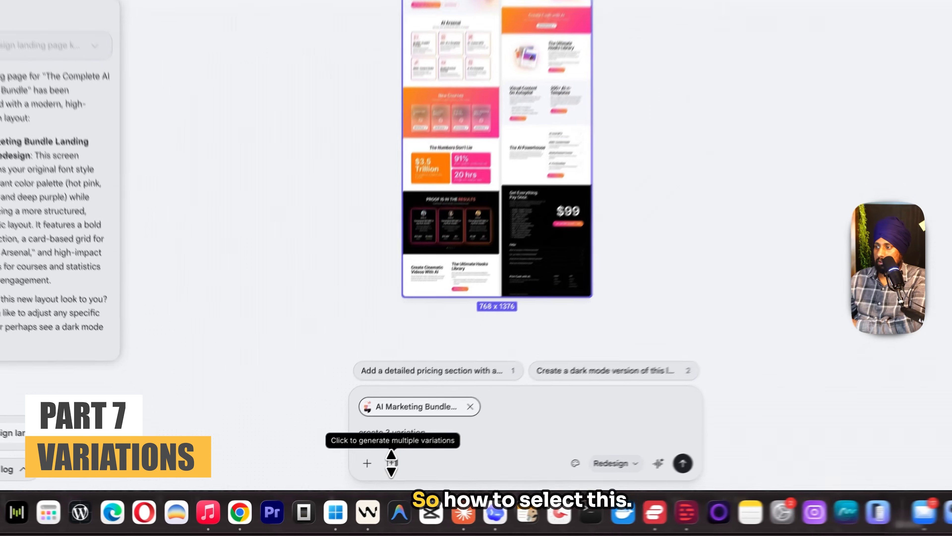
Turn on multiple variations, set their number to 3x, and generate the variations of the selected landing page
left_click(366, 476)
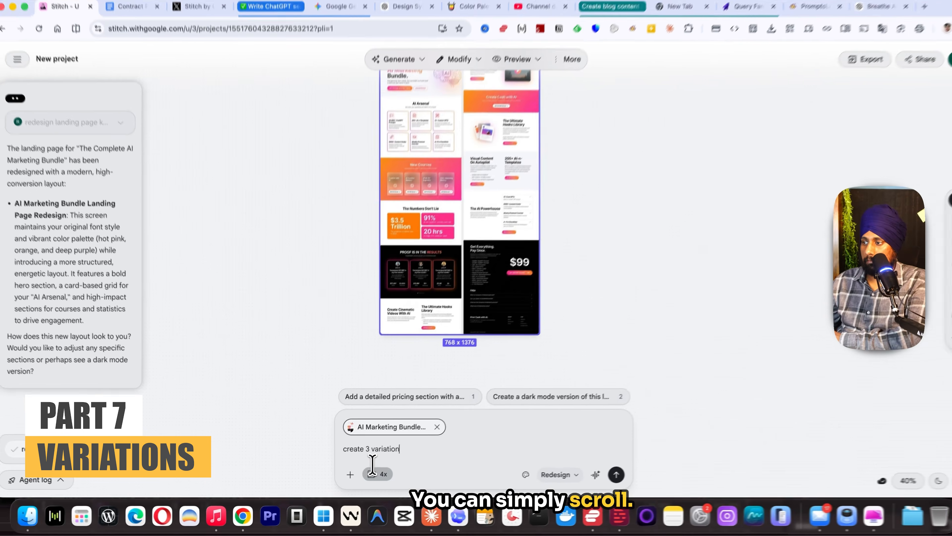
scroll(401, 448, "up", 1)
scroll(371, 477, "up", 2)
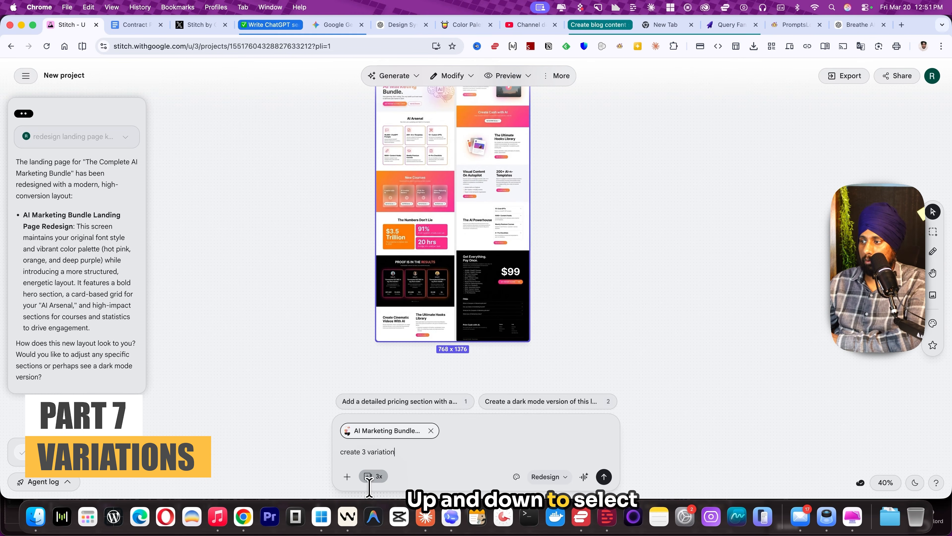
scroll(369, 466, "down", 1)
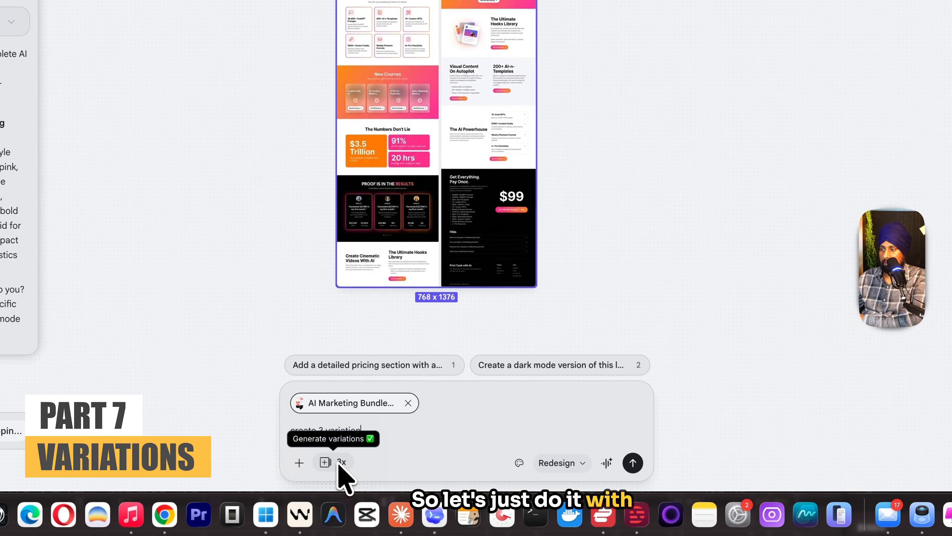
left_click(633, 463)
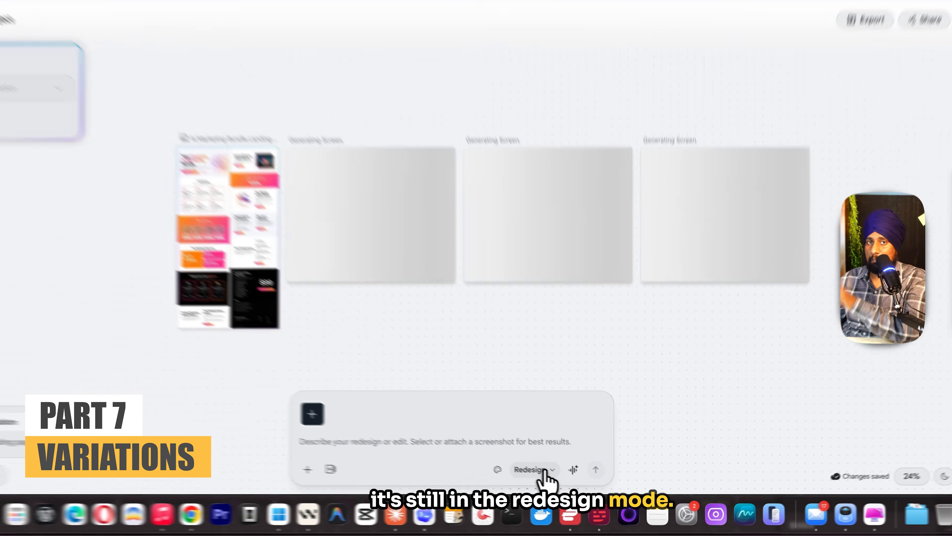
Switch the generation model from Redesign to Thinking with 3.1 Pro and select the pink, orange and purple landing page variation
left_click(558, 477)
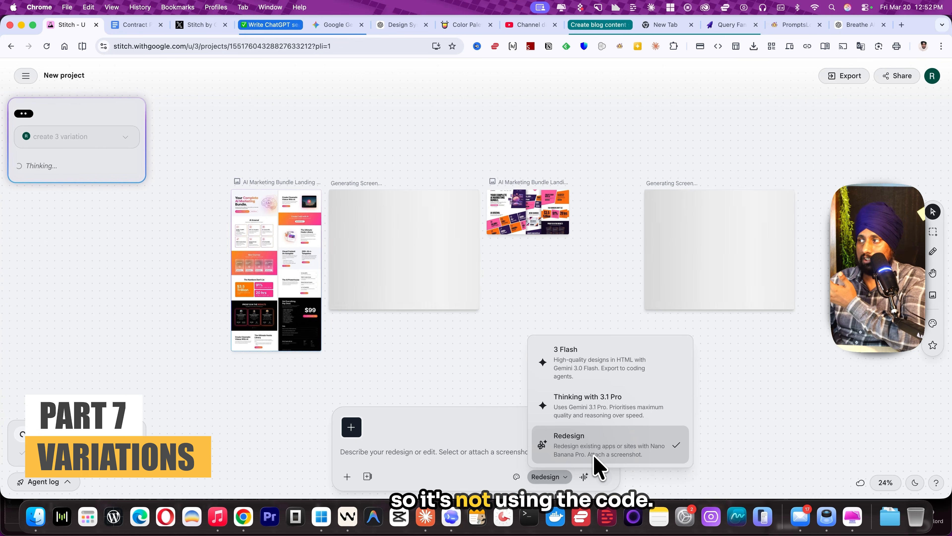
left_click(591, 414)
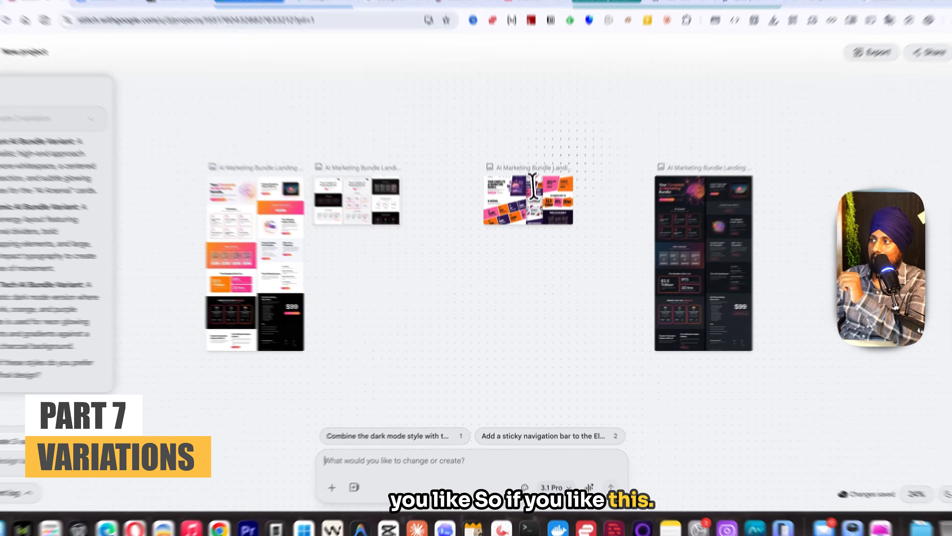
left_click(533, 187)
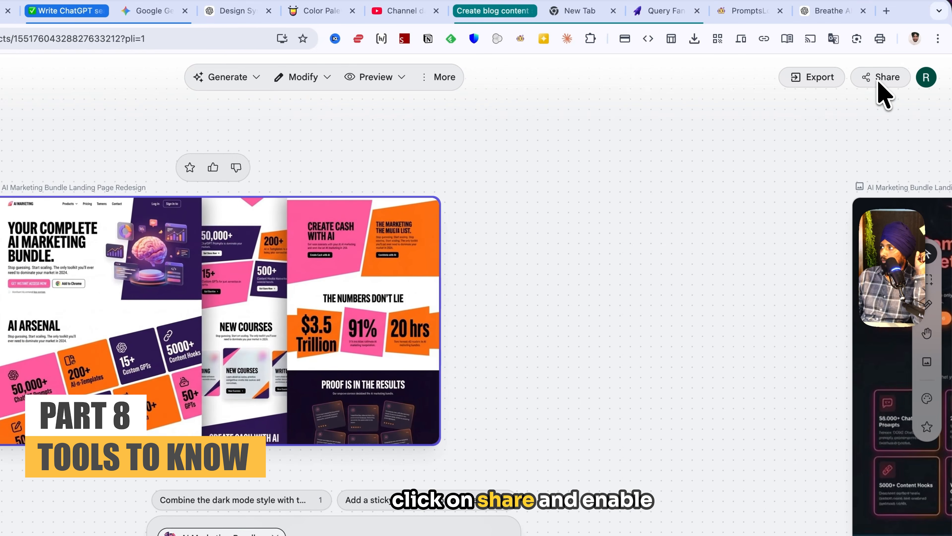
Enable sharing and remixing for the project and close the sharing settings
left_click(897, 76)
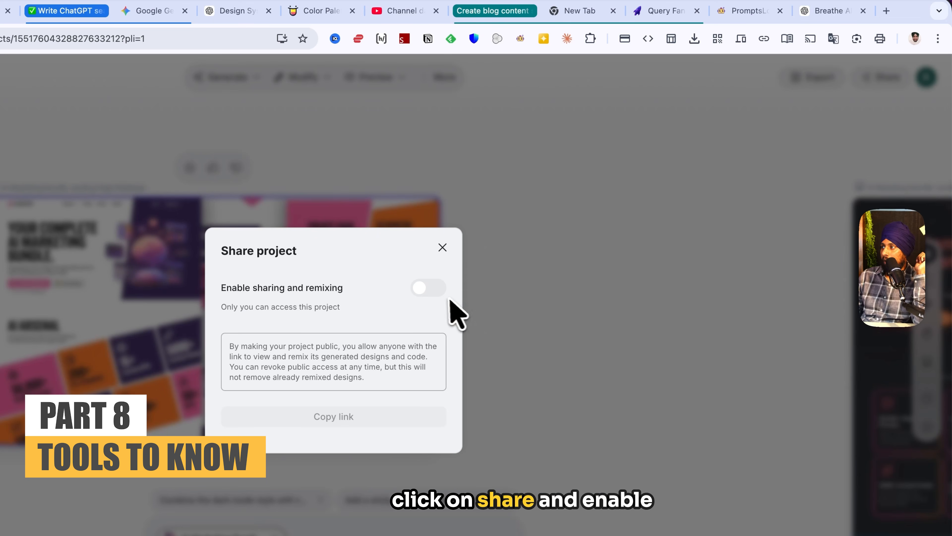
left_click(427, 288)
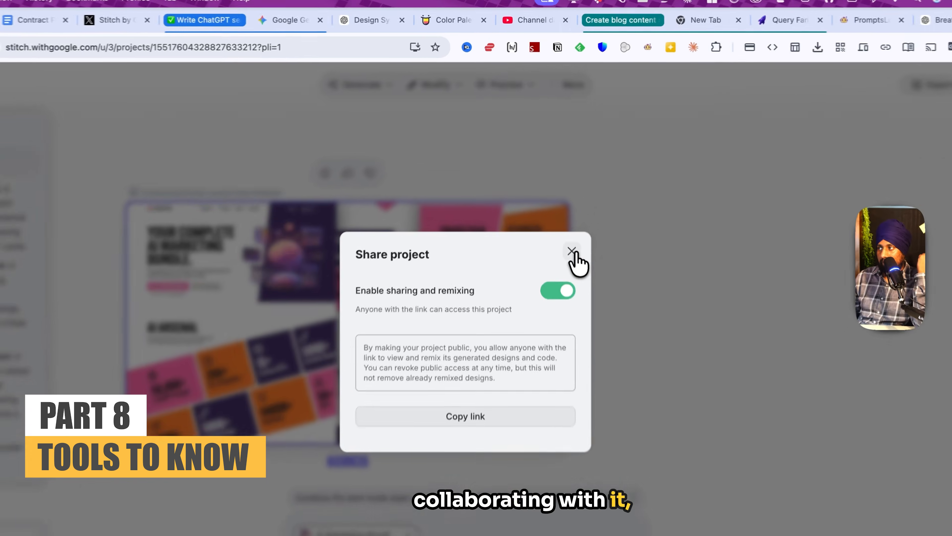
left_click(560, 207)
left_click(465, 237)
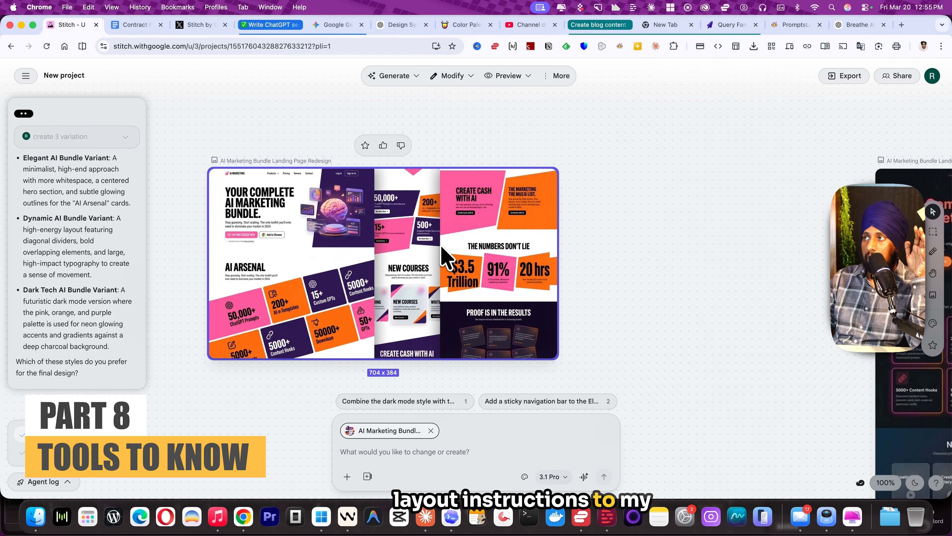
Annotate the heading "Your Complete AI Marketing Bundle" with the change "change the font style" and apply it
left_click(455, 76)
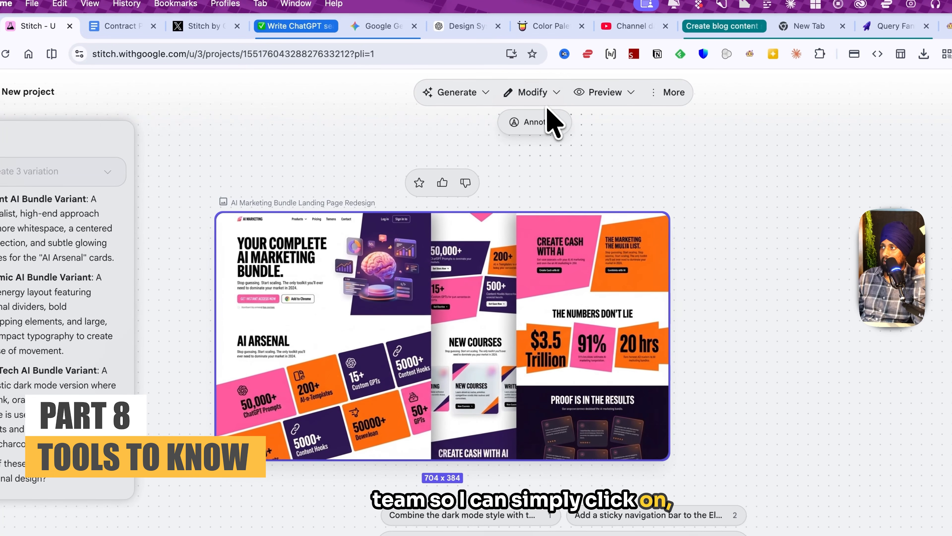
left_click(539, 122)
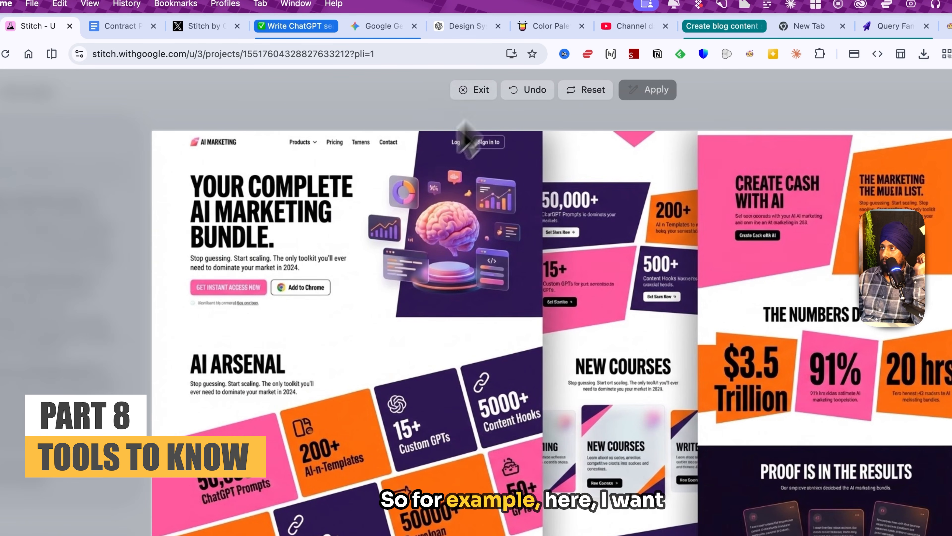
left_click_drag(184, 167, 363, 253)
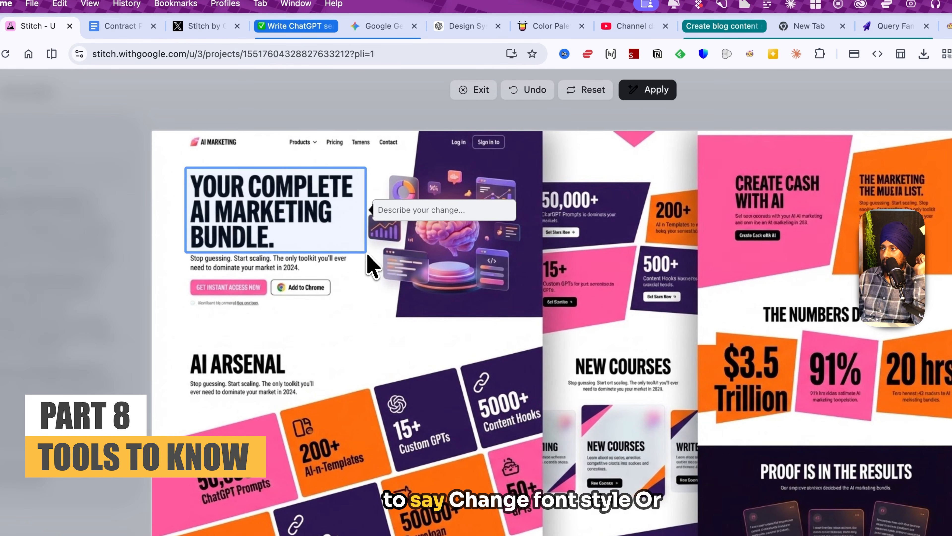
type("change f")
type("he font styl")
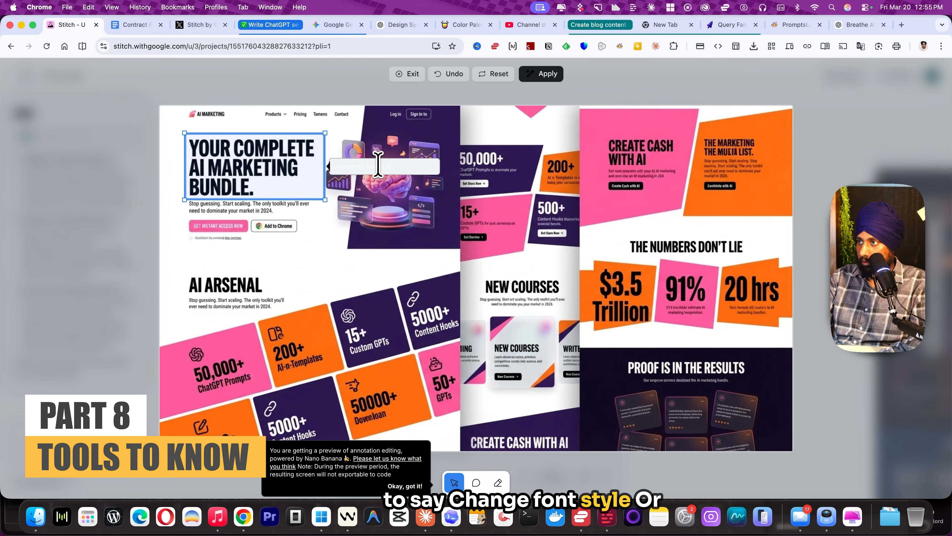
type("e")
key("Return")
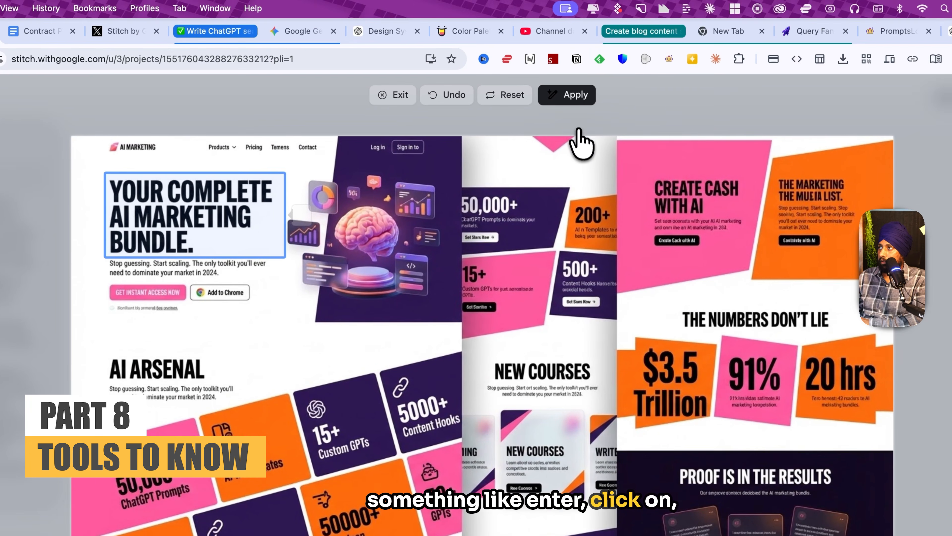
left_click(567, 95)
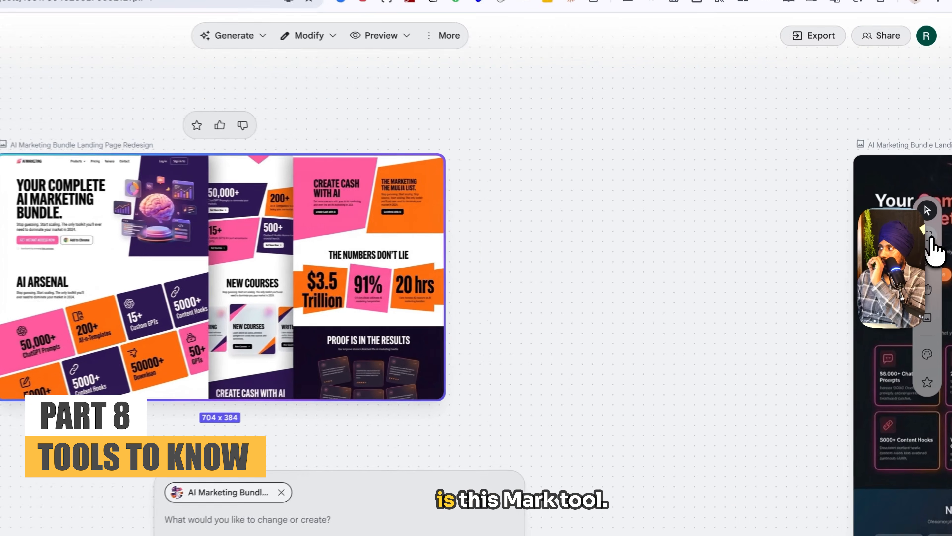
Mark the hero section of the selected landing page and submit the prompt "change the fontstyle" for it
left_click(930, 236)
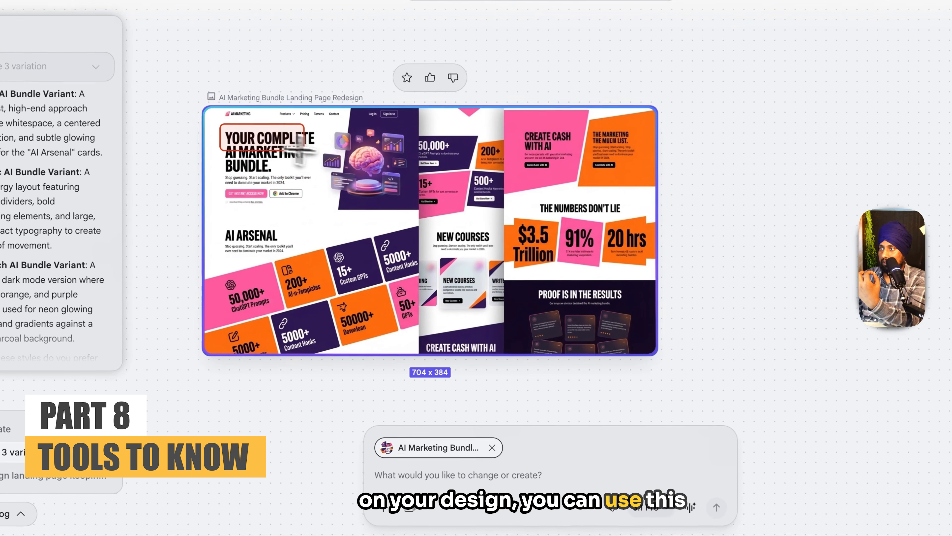
left_click_drag(222, 183, 357, 244)
left_click_drag(396, 206, 407, 219)
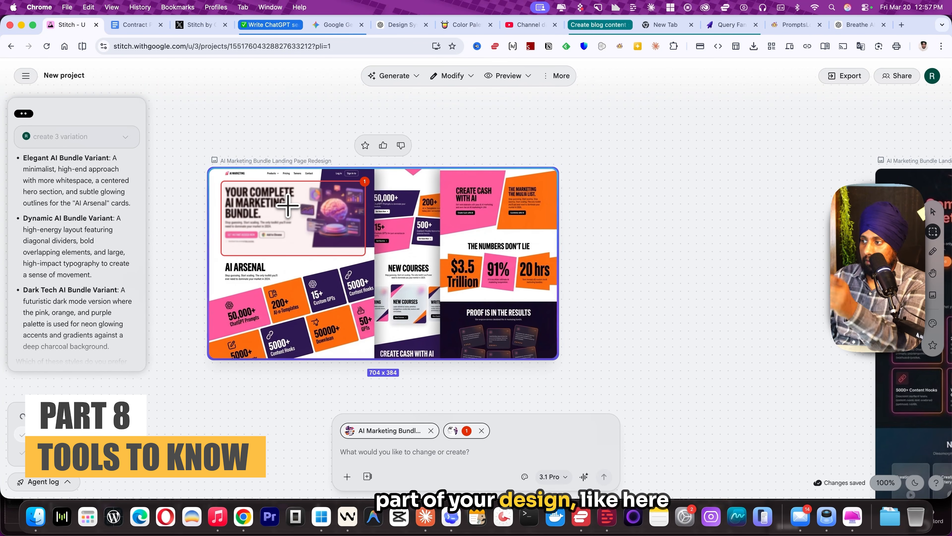
left_click(433, 450)
type("chag")
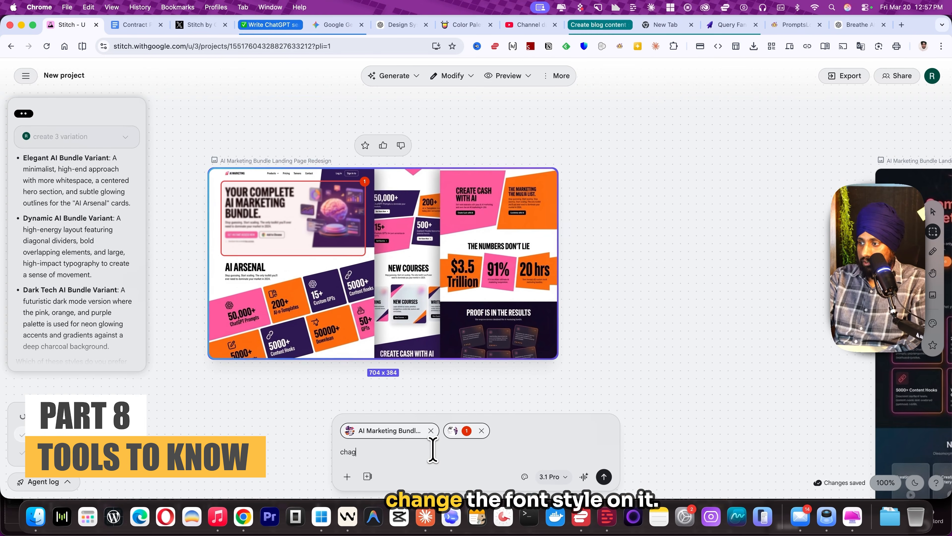
key("BackSpace")
type("nge the fontsty")
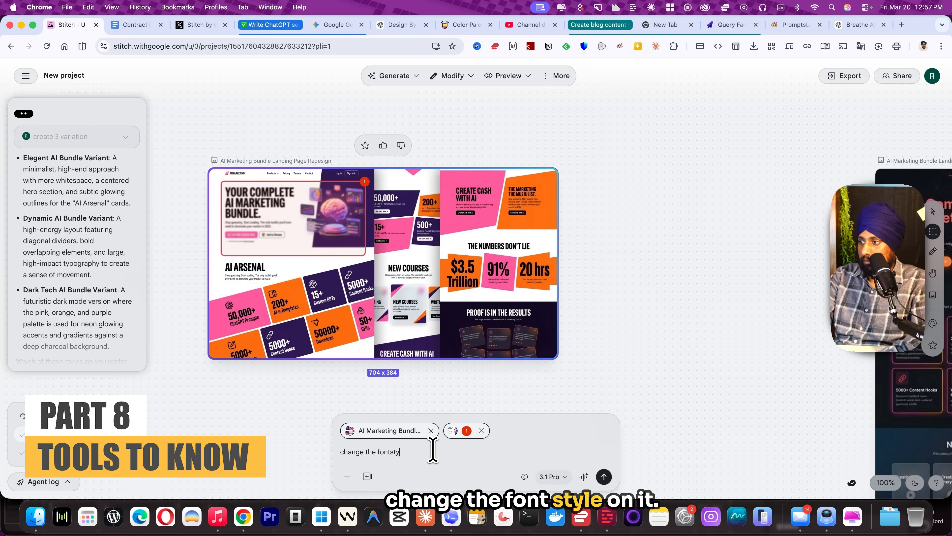
type("le")
key("Return")
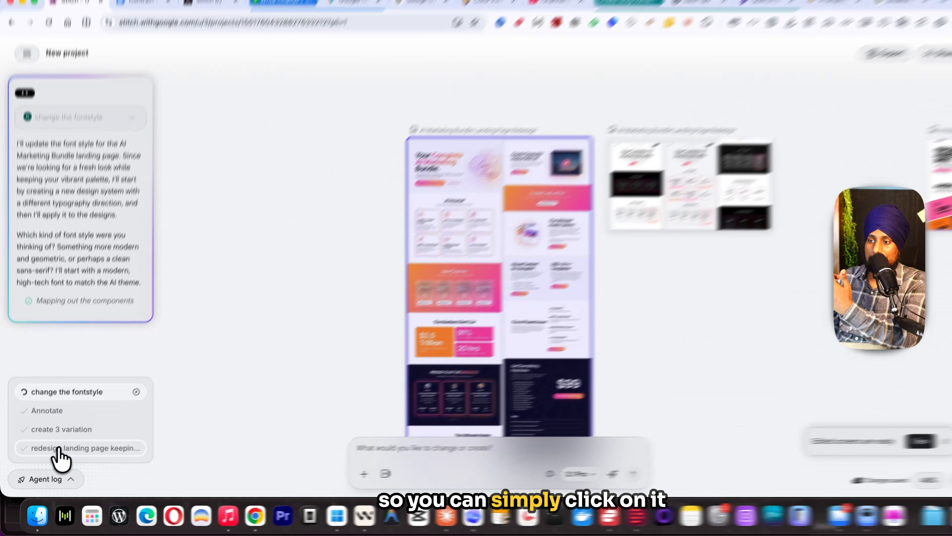
Review the landing page redesign and Annotate entries in the agent log
left_click(58, 448)
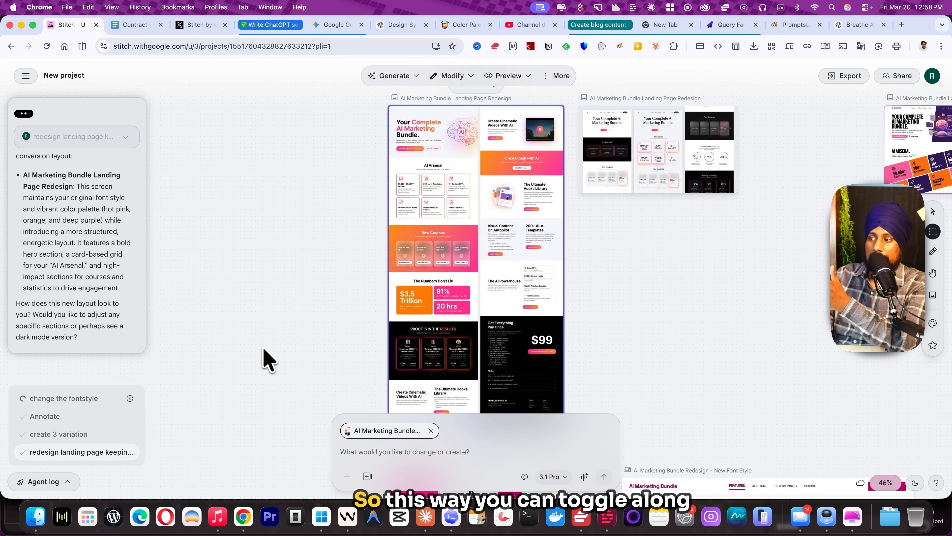
left_click(71, 417)
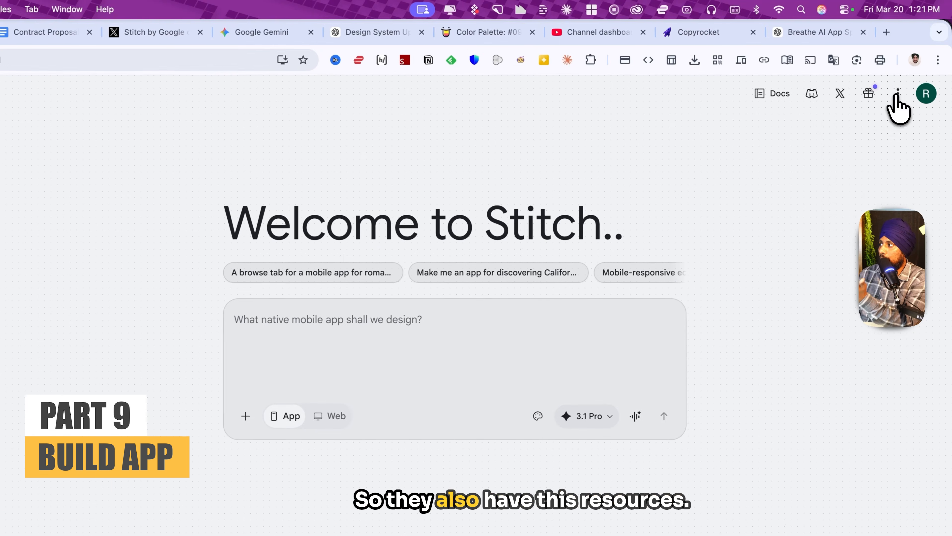
Open the Stitch Prompt Guide from the Stitch resources and read its example prompts
left_click(911, 72)
left_click(865, 187)
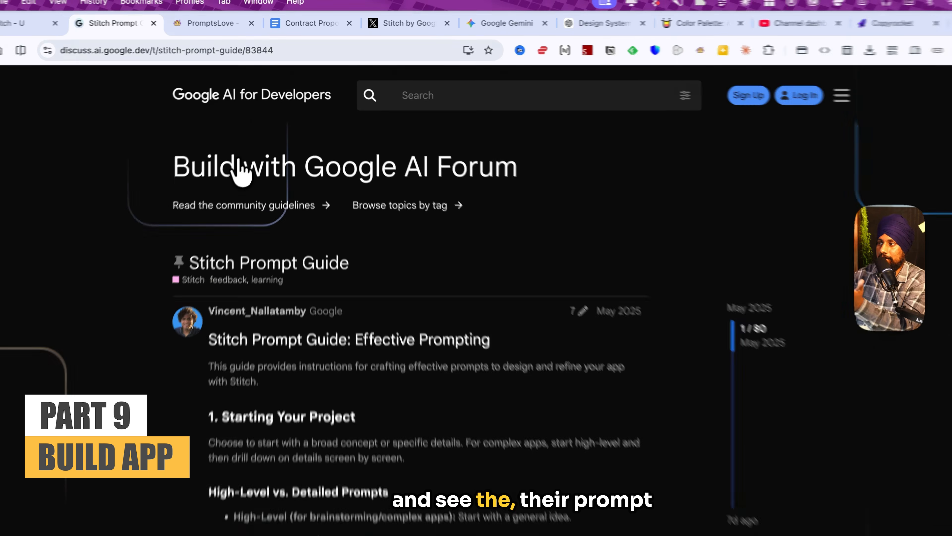
scroll(262, 210, "down", 10)
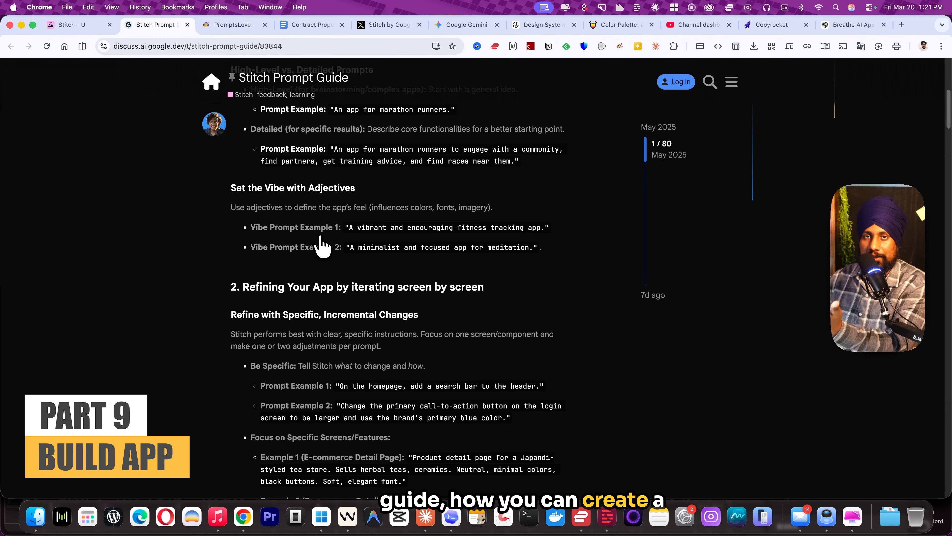
Switch to the PromptsLove site, look through the Frontend UI Builder Prompt and open that prompt in Claude
left_click(187, 24)
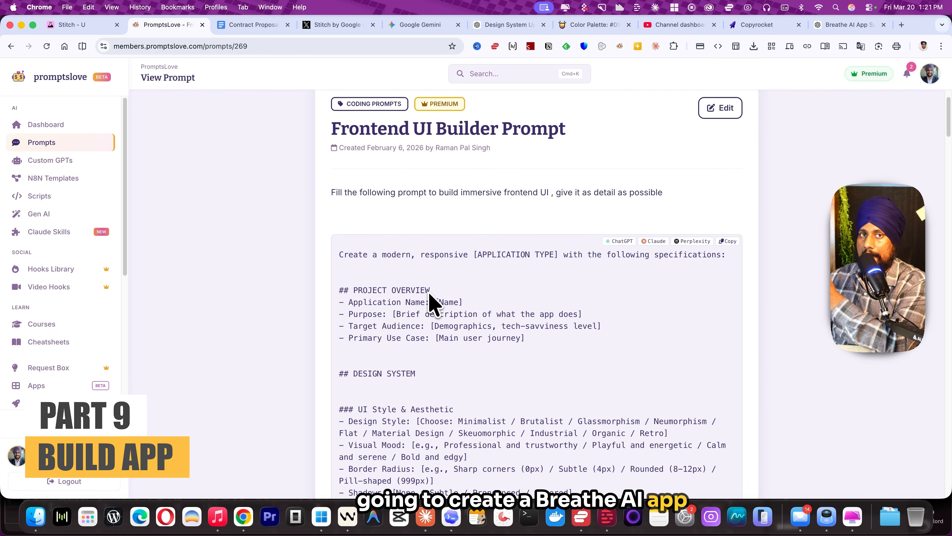
scroll(489, 296, "down", 15)
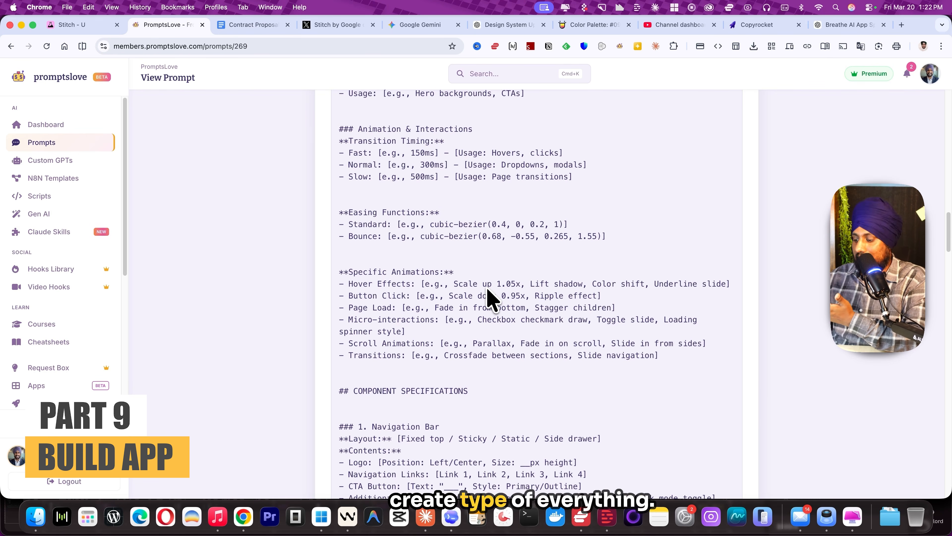
scroll(510, 298, "up", 4)
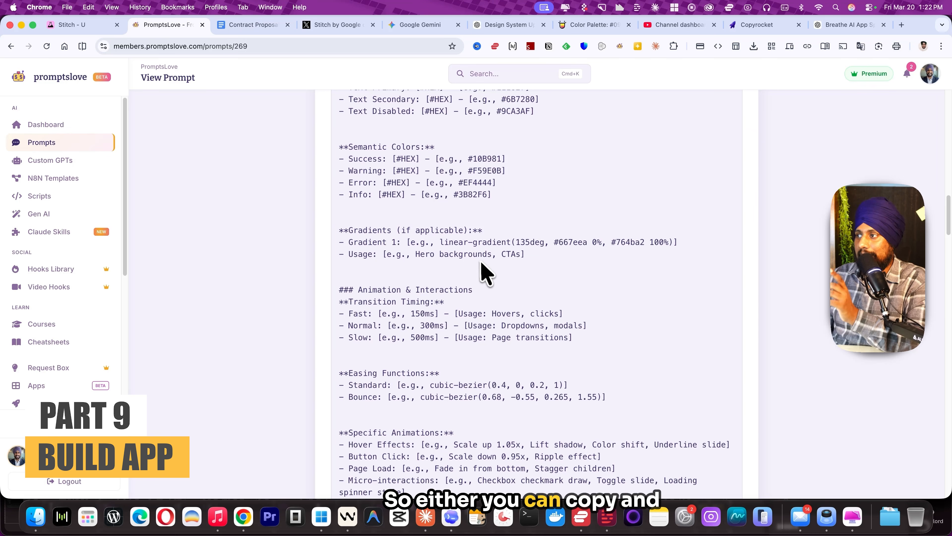
scroll(465, 282, "up", 1)
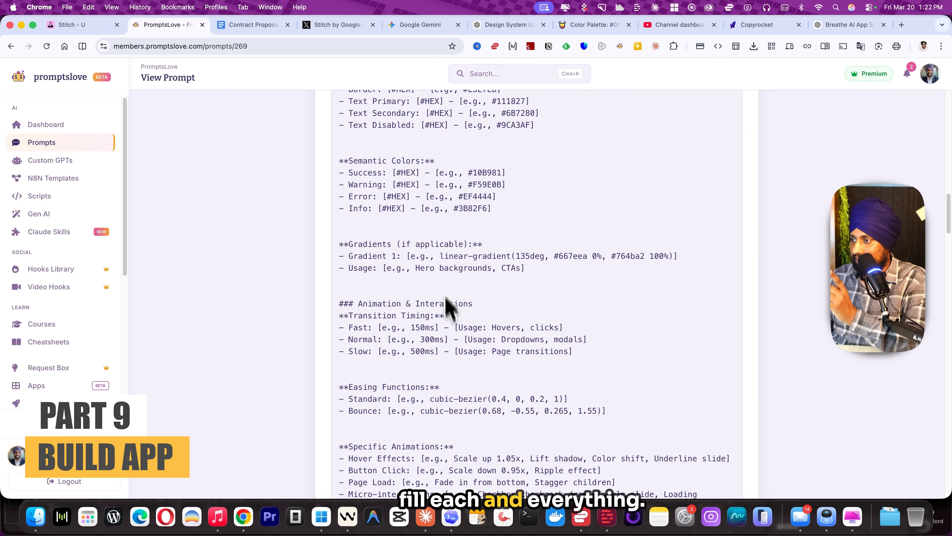
scroll(448, 305, "down", 2)
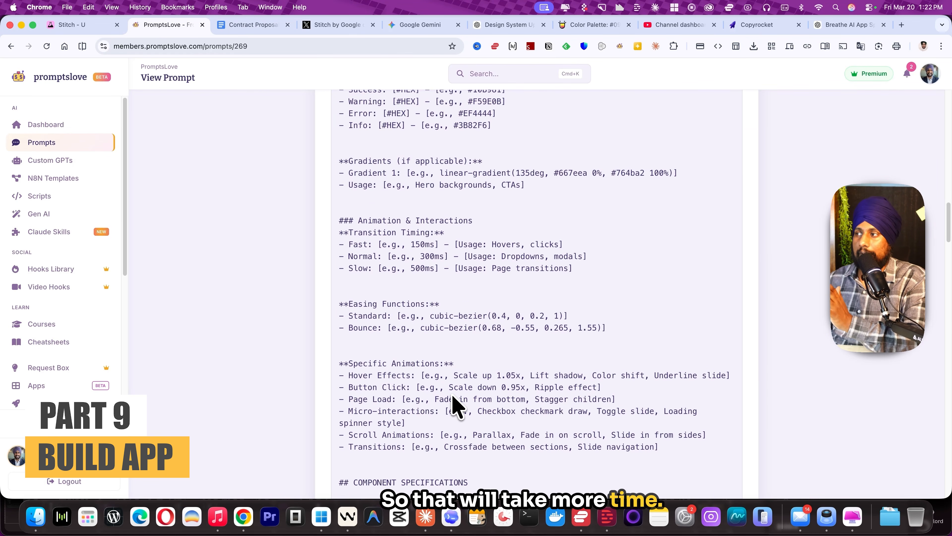
scroll(453, 405, "up", 15)
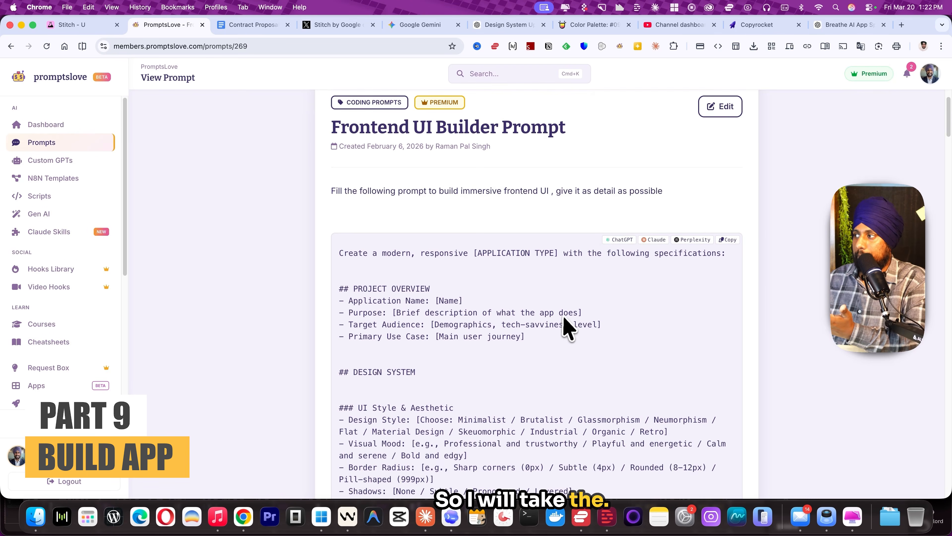
scroll(577, 319, "up", 2)
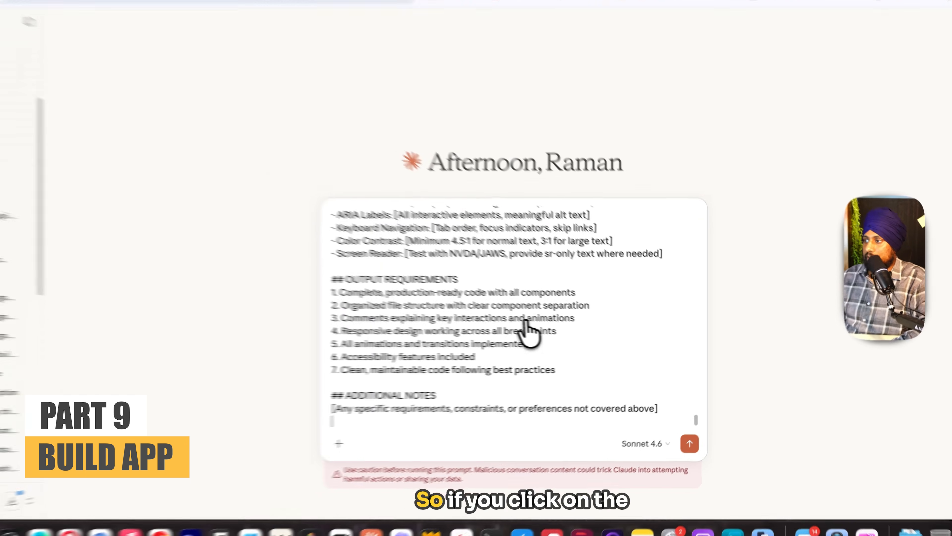
Insert blank lines above the opening line of the Frontend UI Builder Prompt in the new Claude chat
scroll(425, 343, "up", 10)
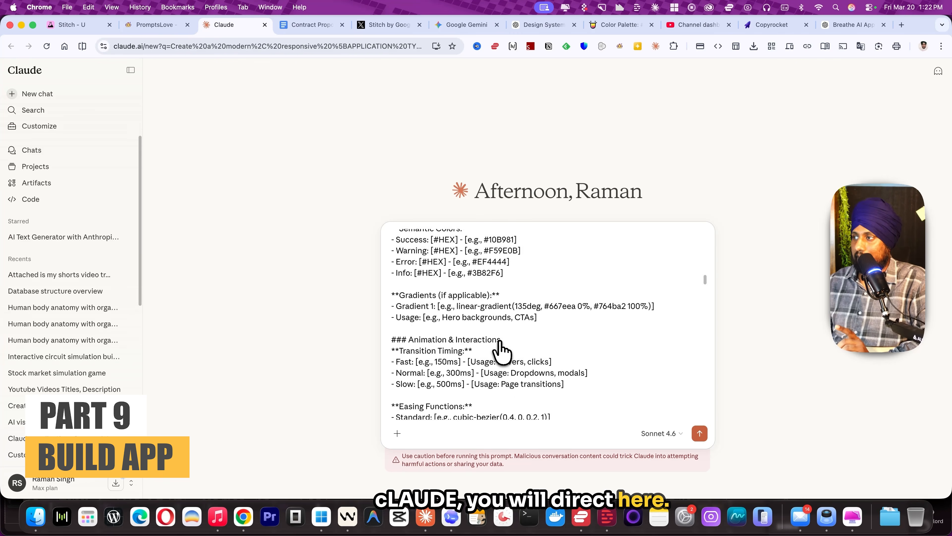
scroll(500, 341, "up", 10)
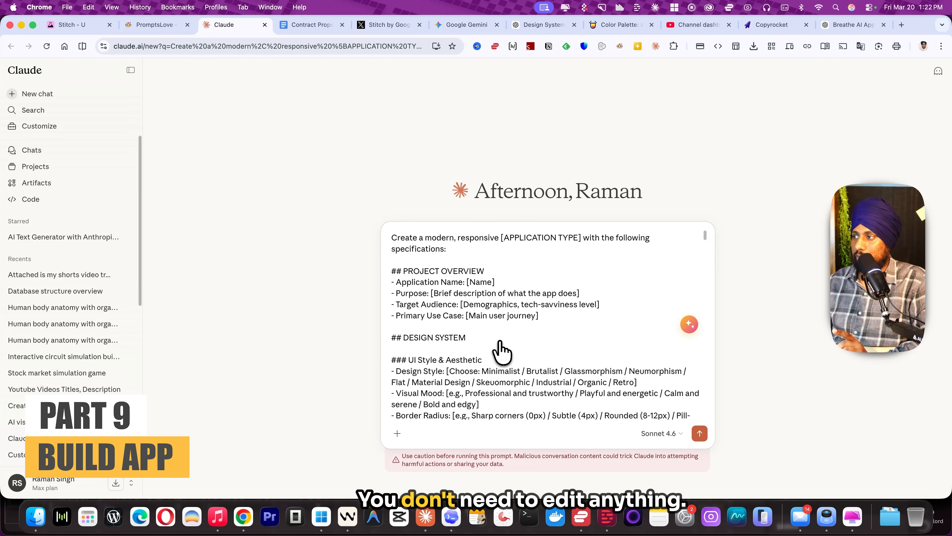
left_click(390, 239)
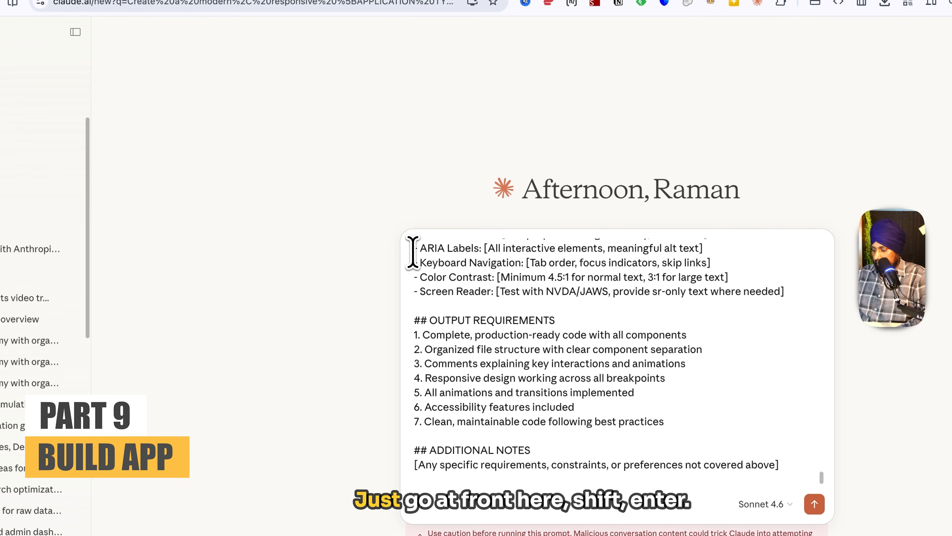
scroll(413, 251, "up", 15)
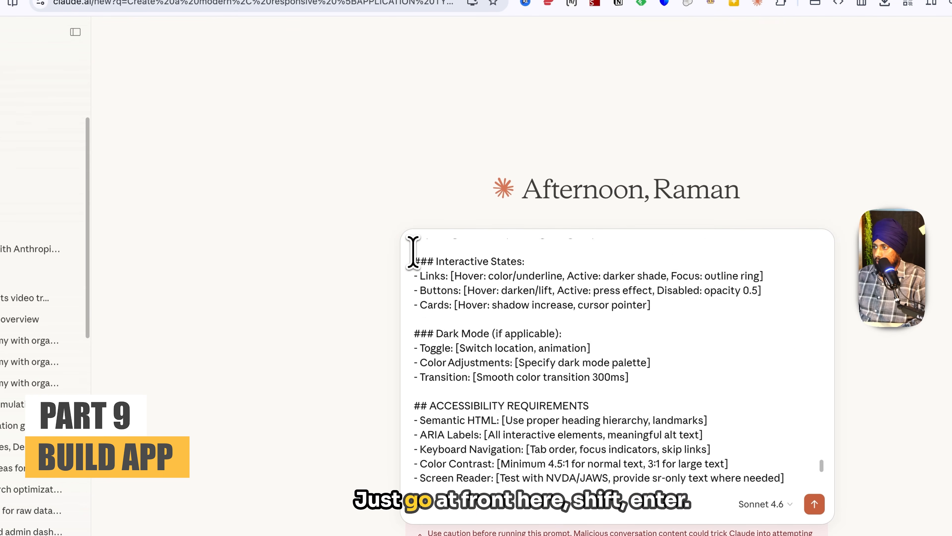
left_click(415, 249)
key("shift+Return")
key("shift+Return")
key("shift+Return")
key("shift+Return")
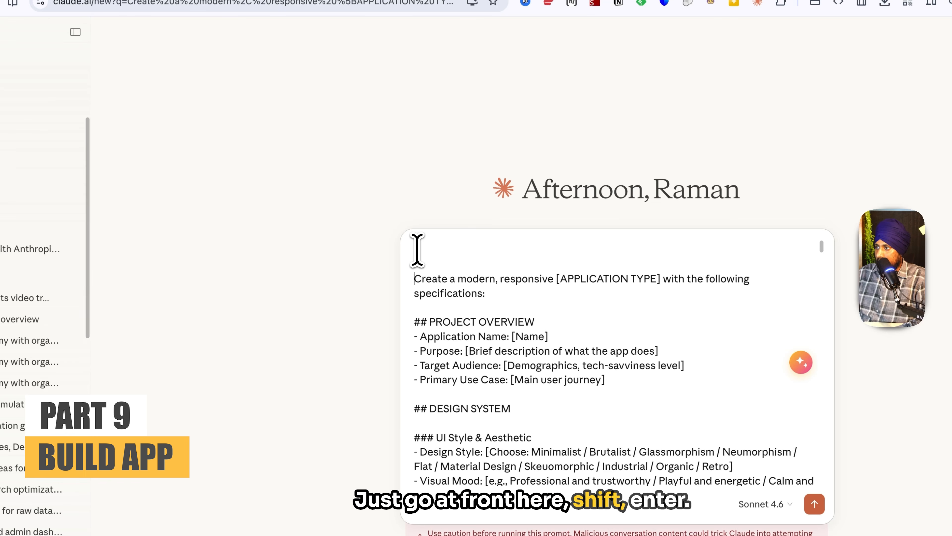
Start the request above the template with "prefill the following prompt for my mobile app "Breathe AI" AI mindfullness app for mobile"
left_click(426, 250)
type("pr")
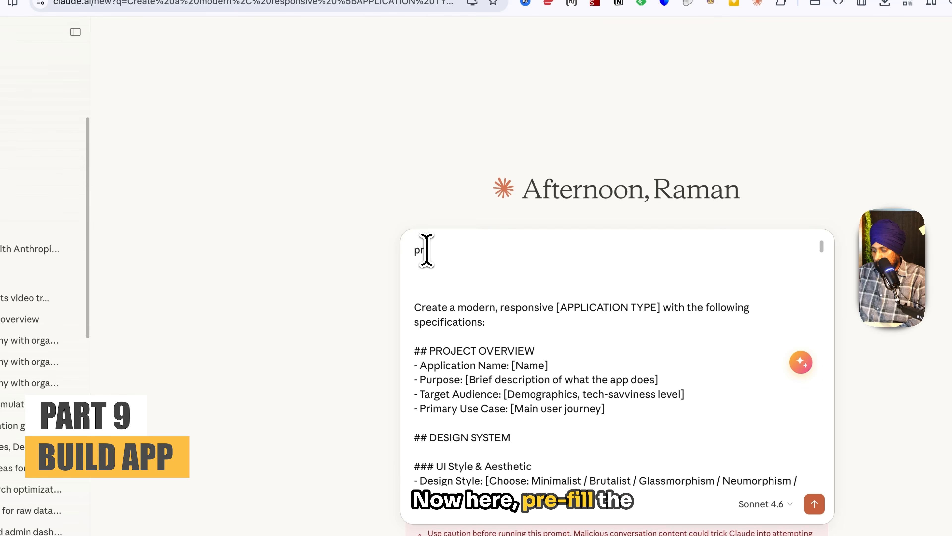
type("e-fi")
type("ll the f")
type("ollowing p")
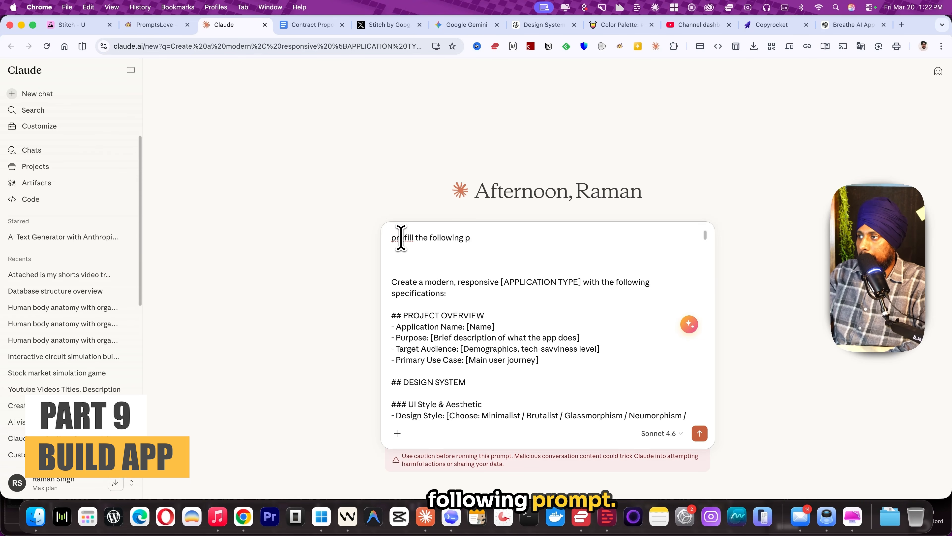
type("rompt for my mobile app ")
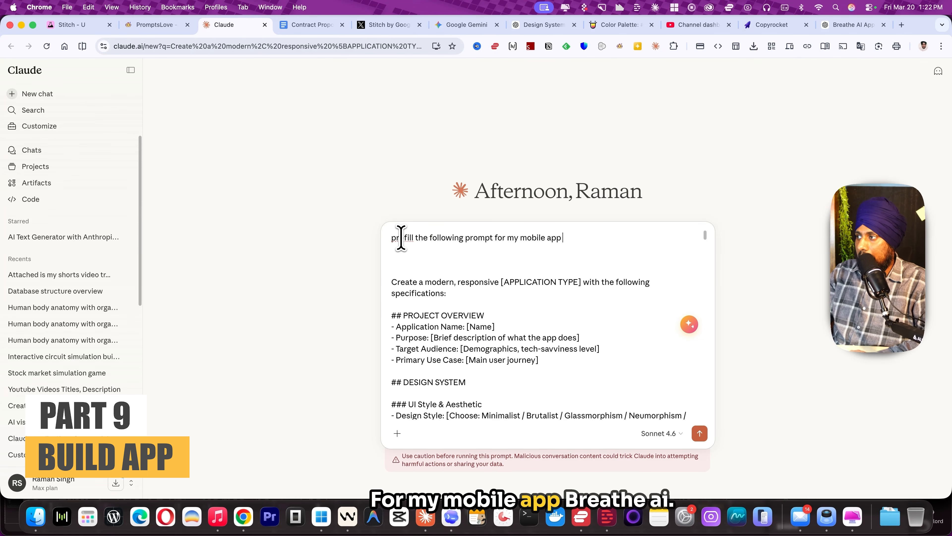
type("\"Breathe AI\" AI mindfull")
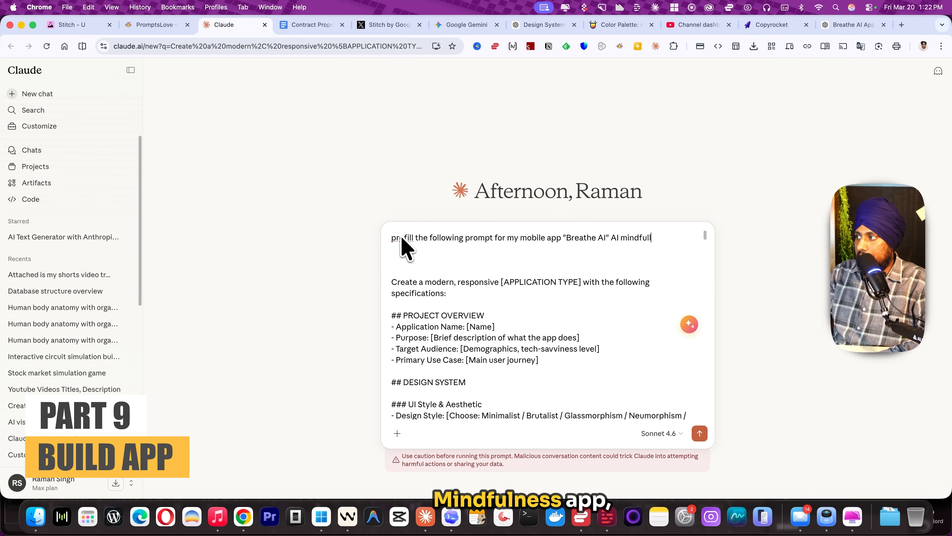
type("ness app for mobile, a")
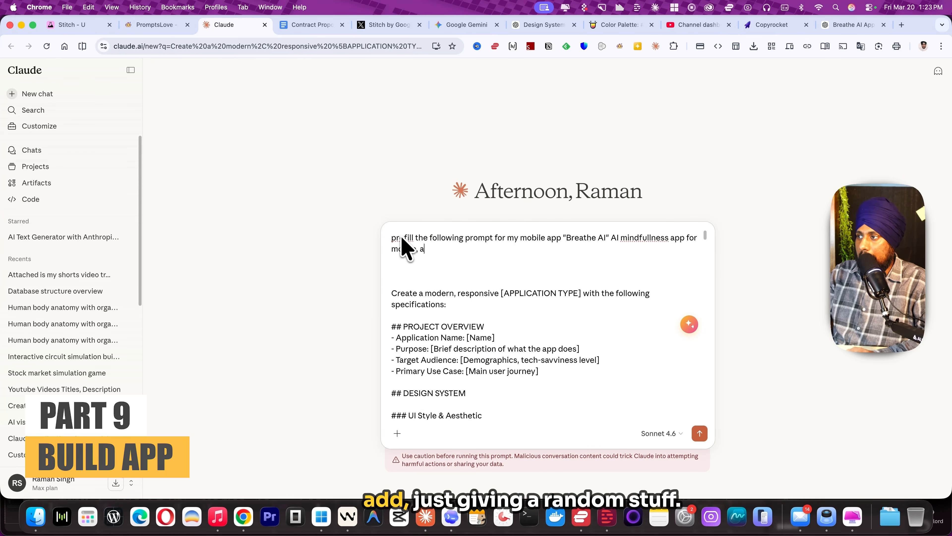
Continue the request with "add login signup, app interfaces, and others screens brainstorm it and create the prompt. here are the colors i want"
type("dd login")
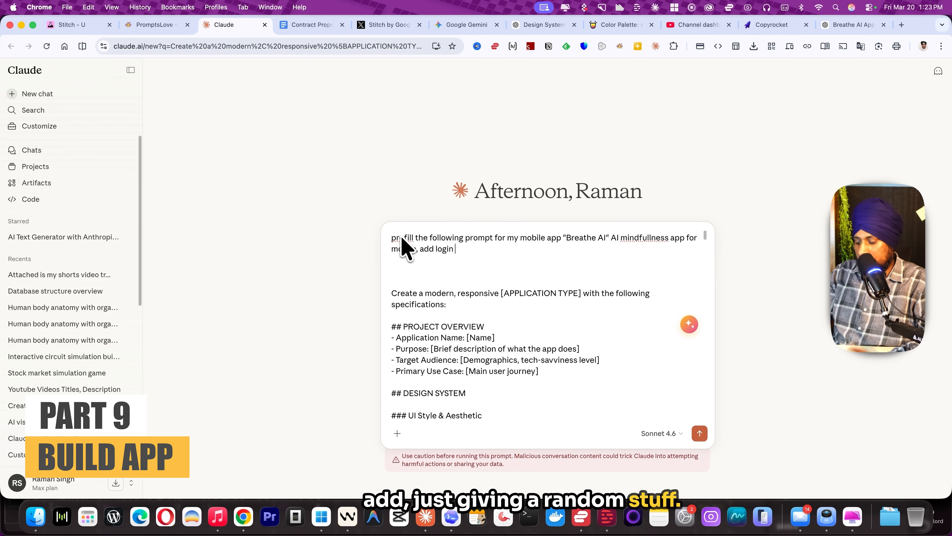
type(" signup,")
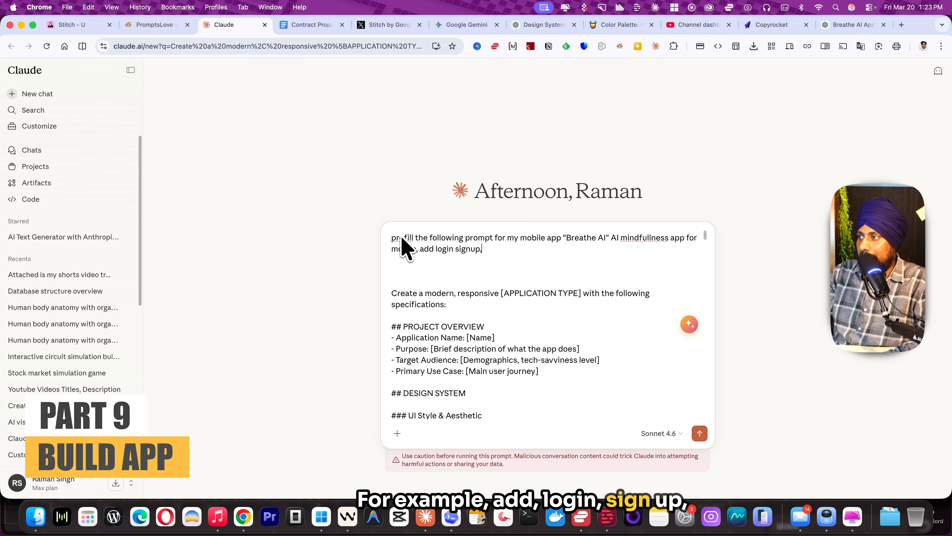
type(" app interfaces, and ")
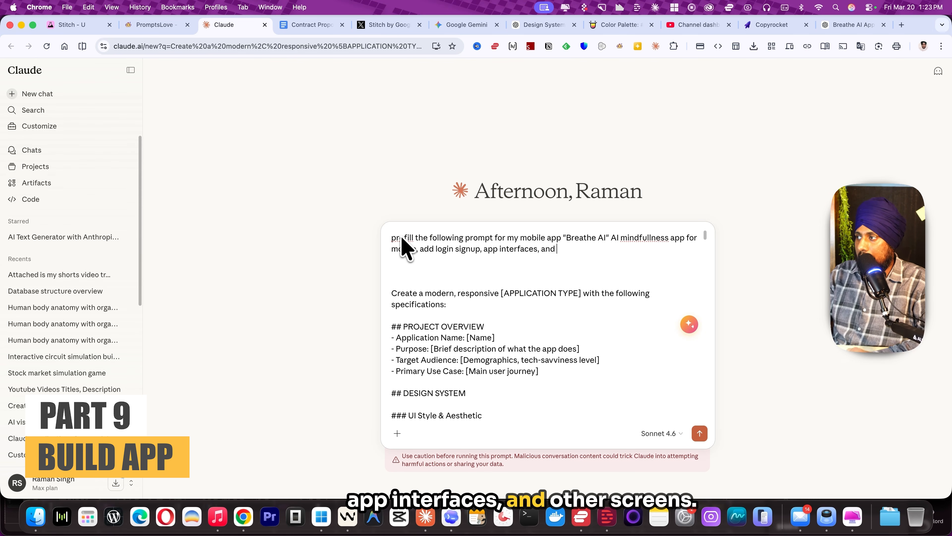
type("others screens brainst")
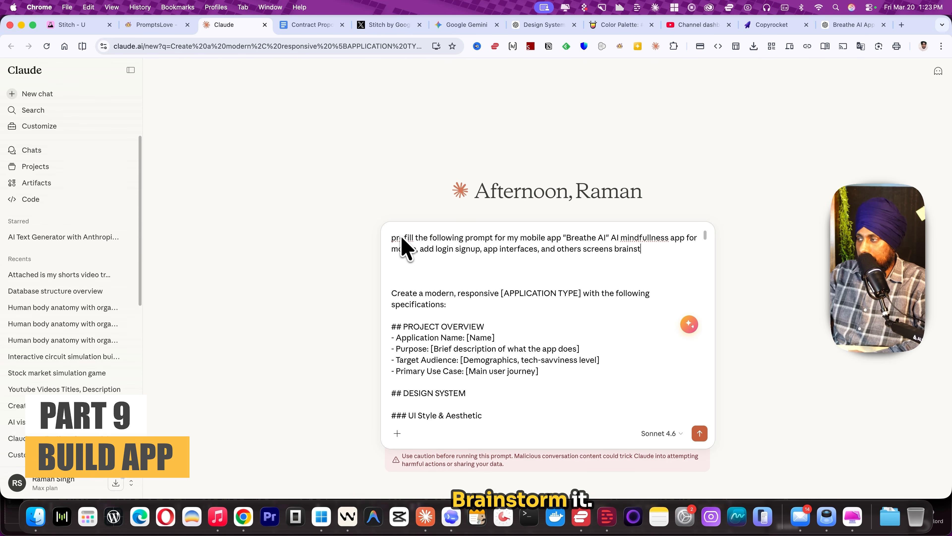
type("orm it and create the prom")
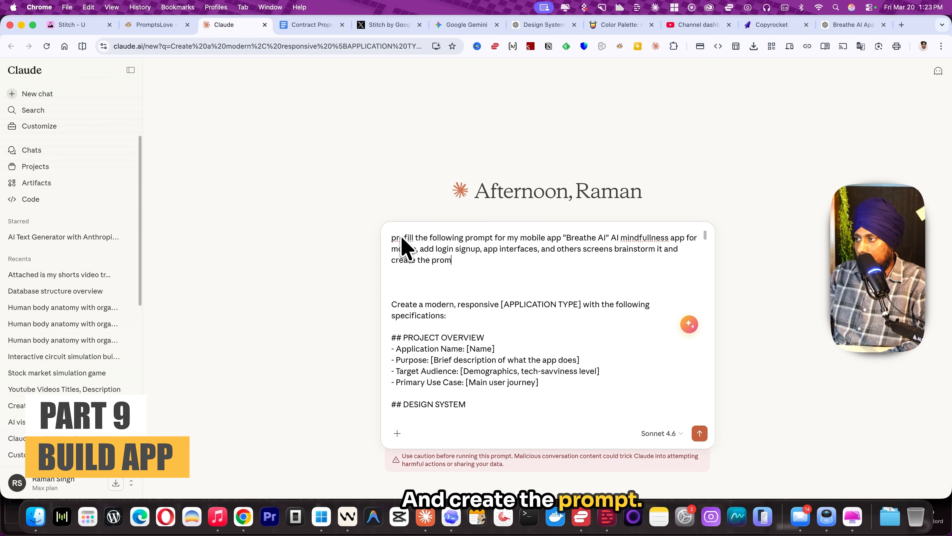
type("pt. here are the colors")
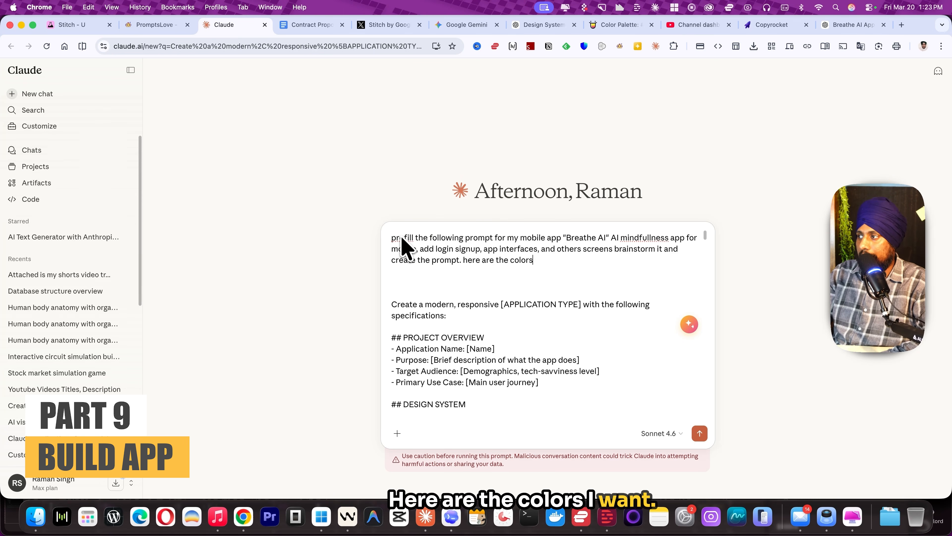
type(" i want")
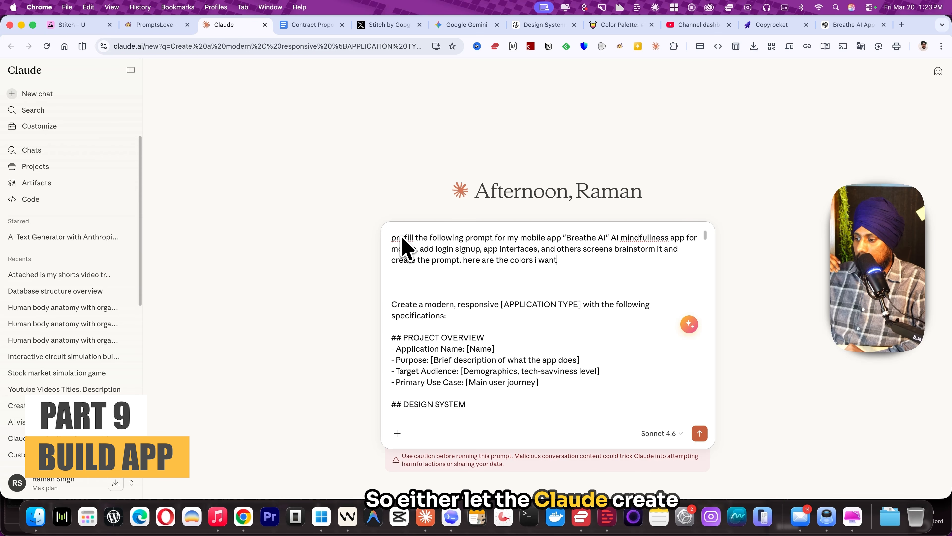
Take the colors of the dark green palette on Color Hunt and add "dark mode - 285A48 , 408A71, B0E4CC" to the Claude request
left_click_drag(621, 24, 338, 28)
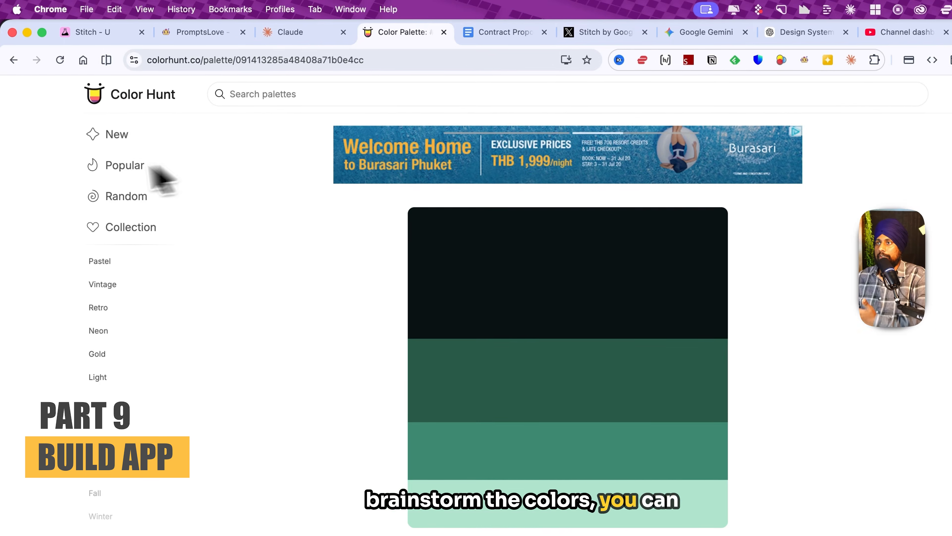
left_click(138, 96)
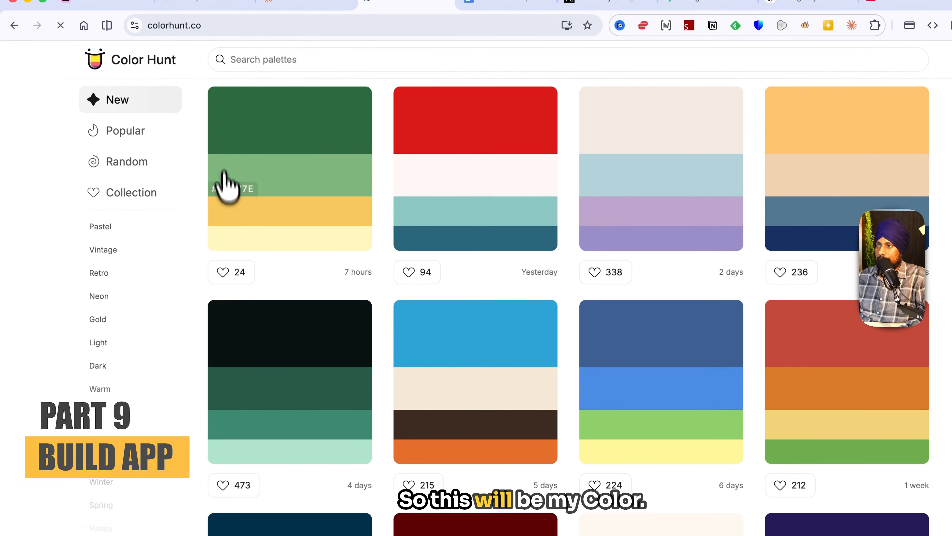
left_click(225, 24)
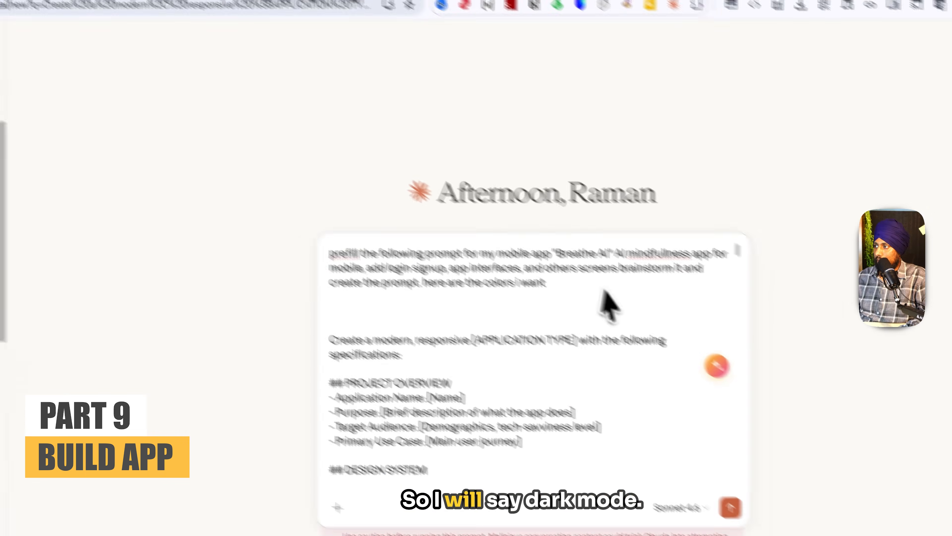
type("dark mode - 285A48")
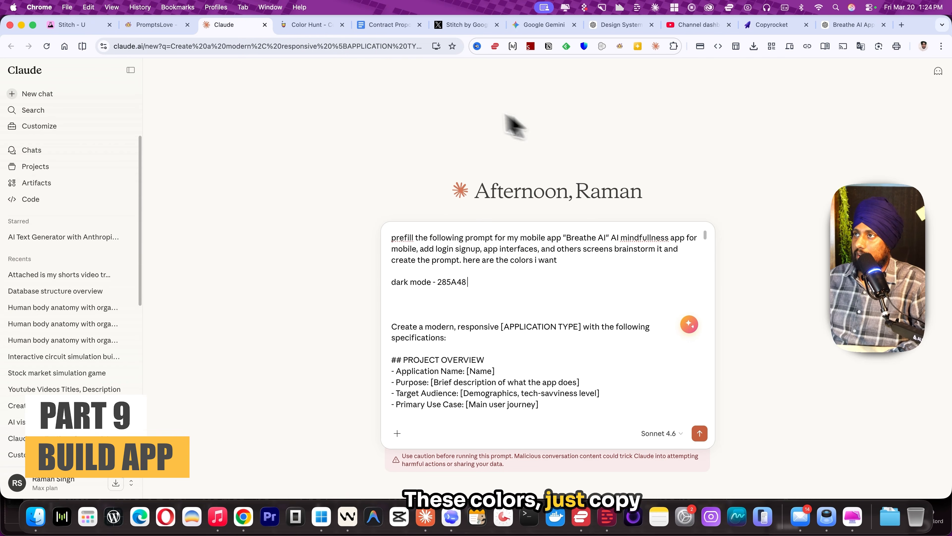
left_click(322, 24)
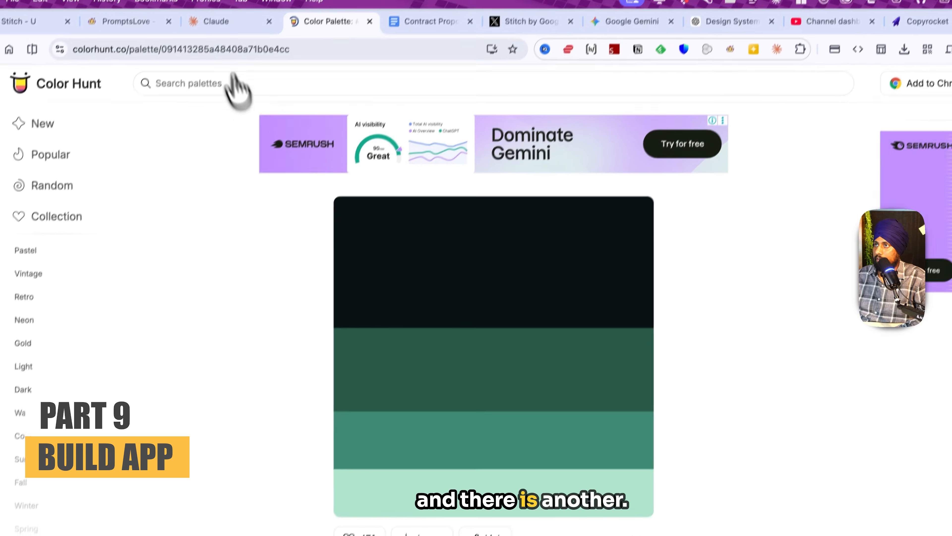
left_click(222, 24)
type("B0E4CC")
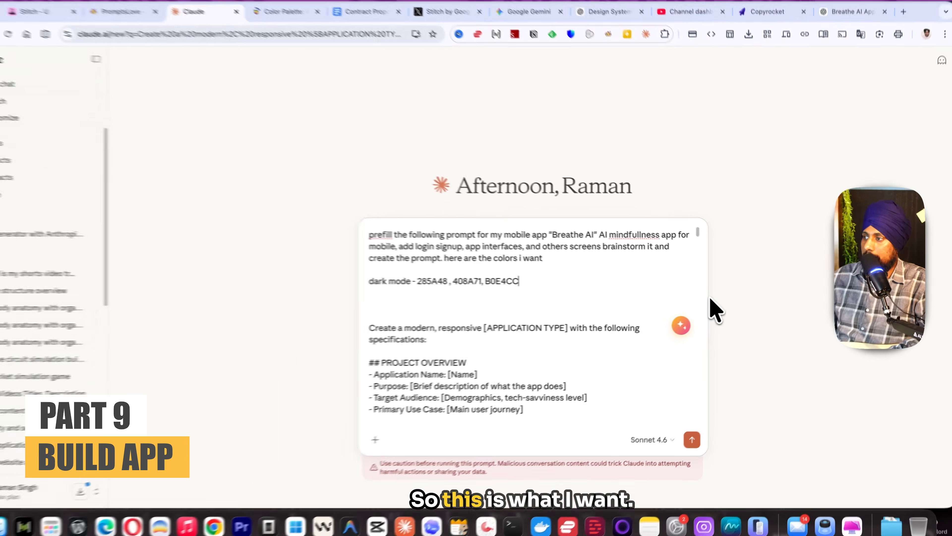
Go to Google Fonts, filter the families by the Calm feeling and open the Montserrat Alternates font
left_click(393, 10)
left_click(394, 59)
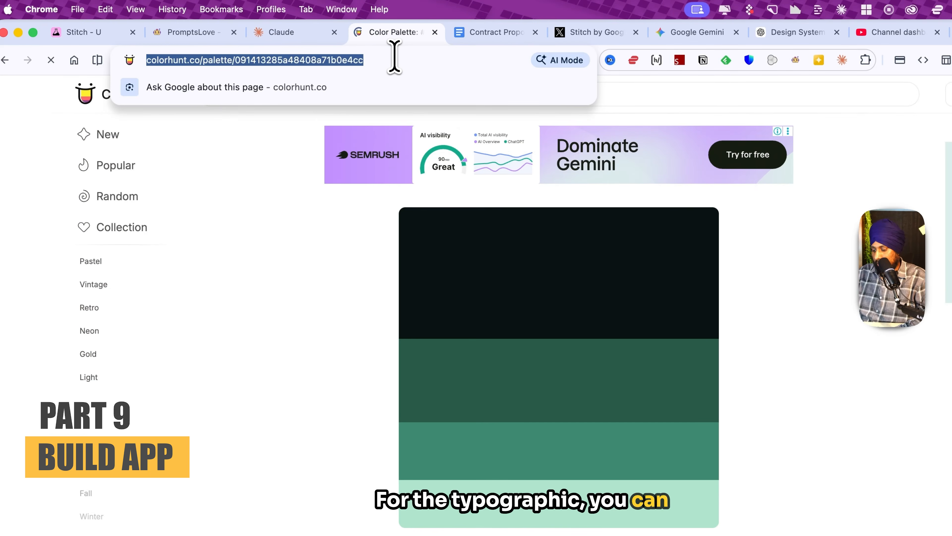
type("google fonts")
key("Return")
left_click(238, 223)
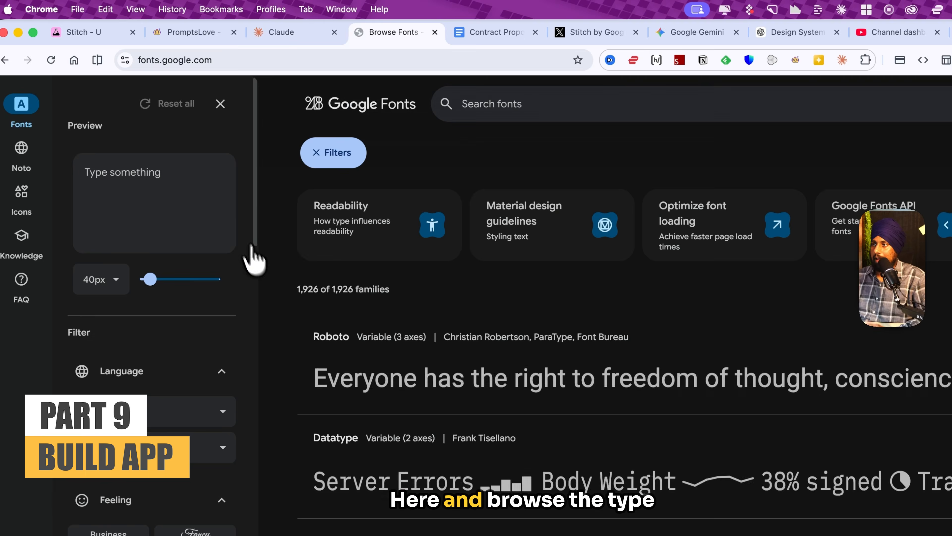
scroll(306, 376, "down", 10)
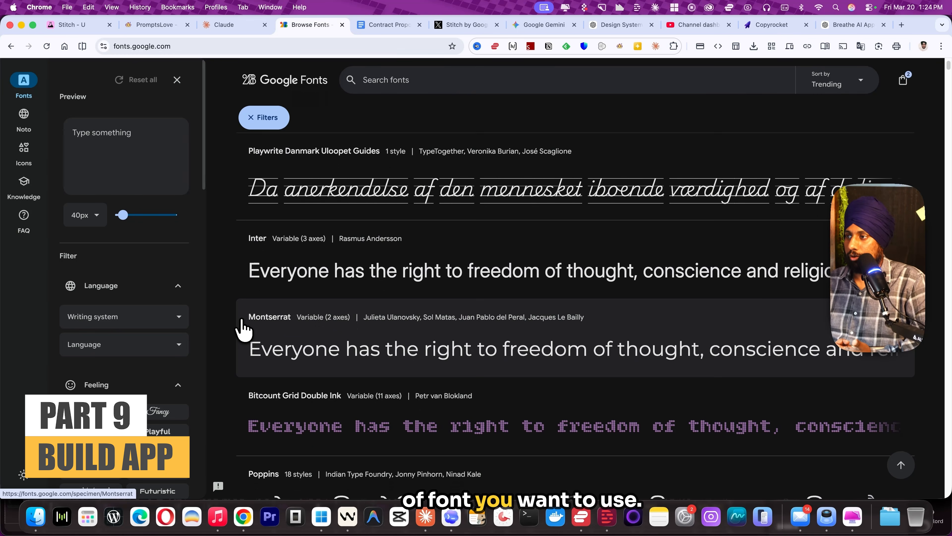
scroll(243, 328, "down", 6)
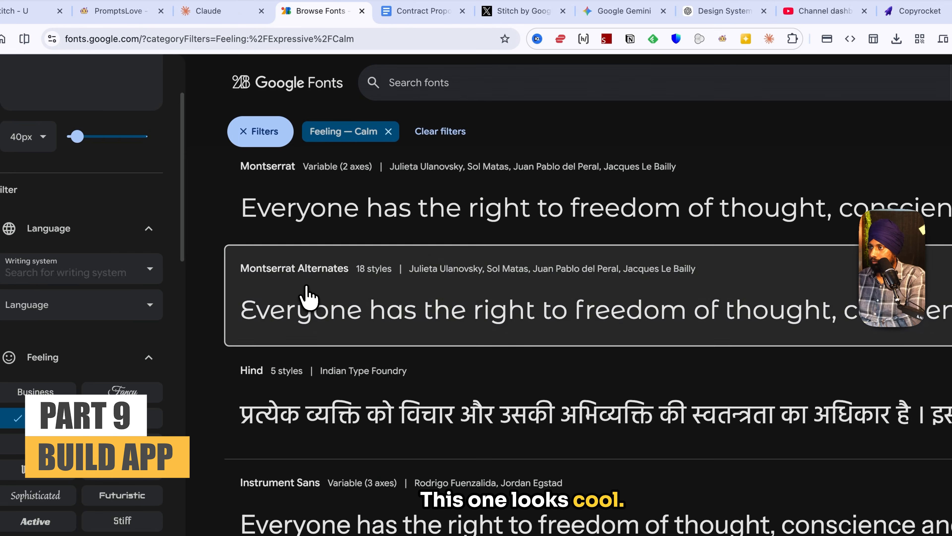
left_click(308, 297)
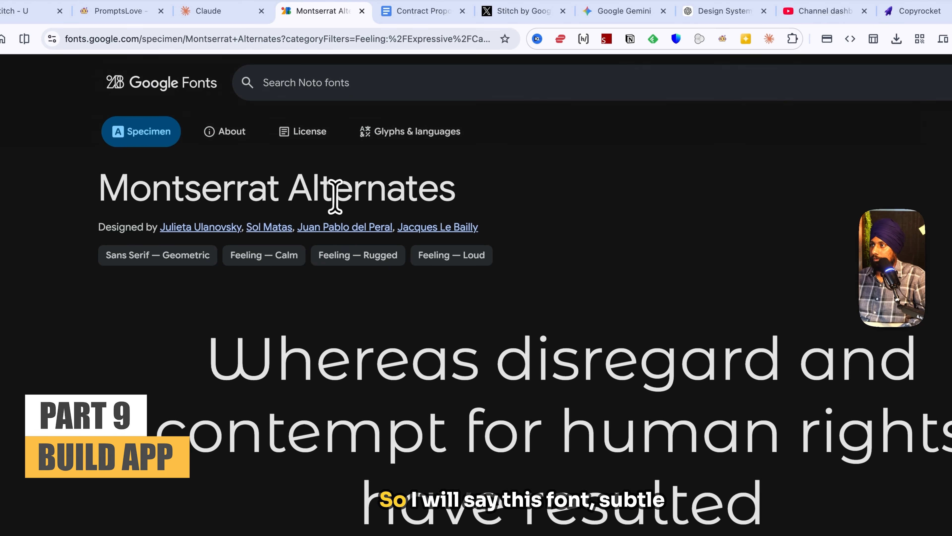
Copy the font name, add "typography - Montserrat Alternates" and "subtle breathing animations" to the Claude request, and submit it
triple_click(335, 195)
key("ctrl+shift+Tab")
key("ctrl+shift+Tab")
left_click(210, 10)
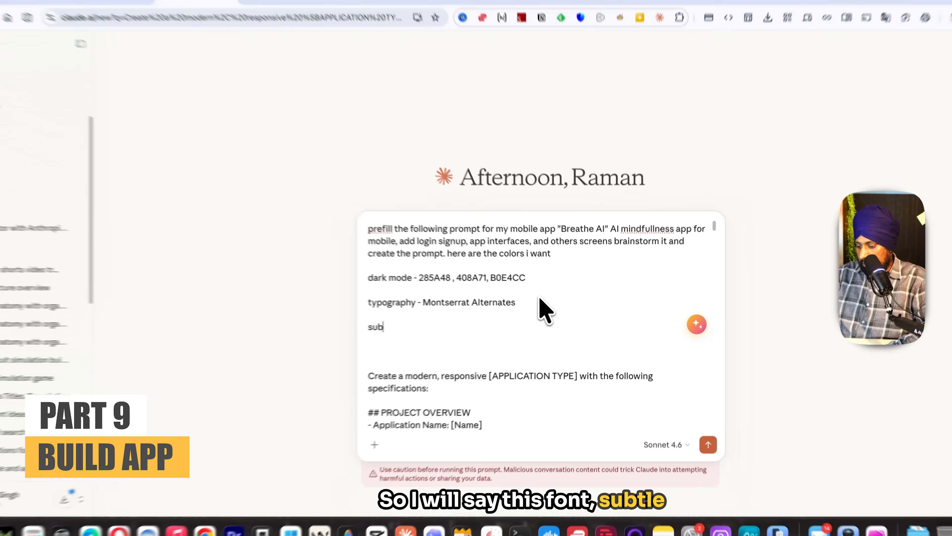
type("tle bre")
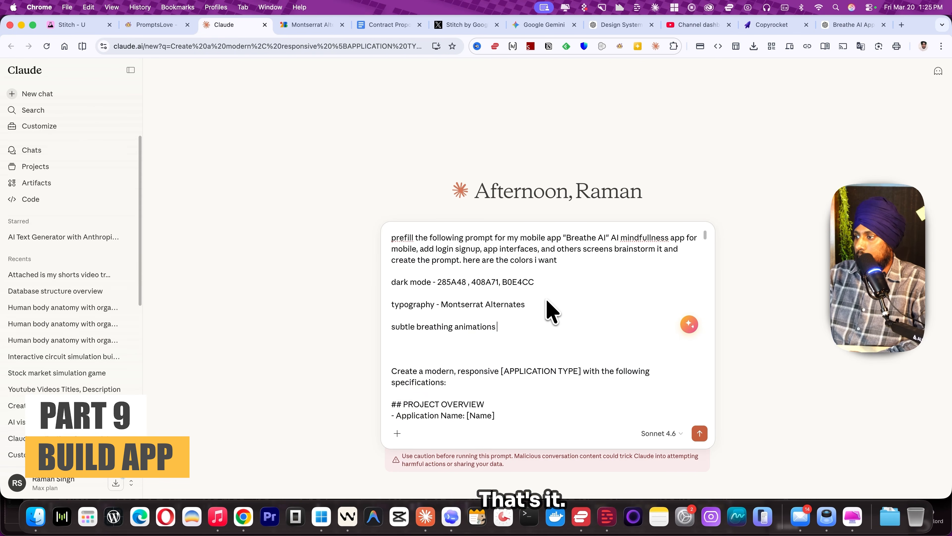
type("athing animations")
key("Return")
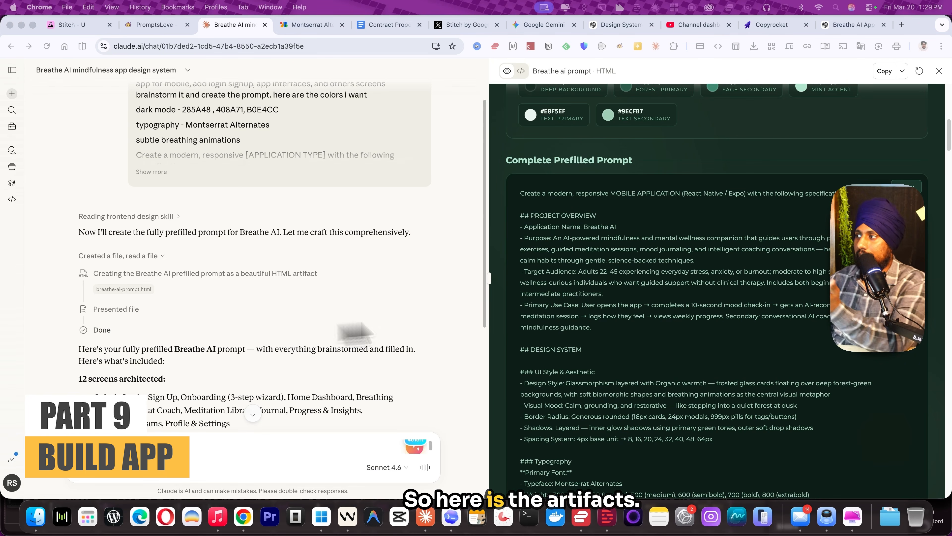
Review the Breathe AI artifact, copy its Complete Prefilled Prompt and paste it into the Stitch design prompt
scroll(759, 293, "up", 5)
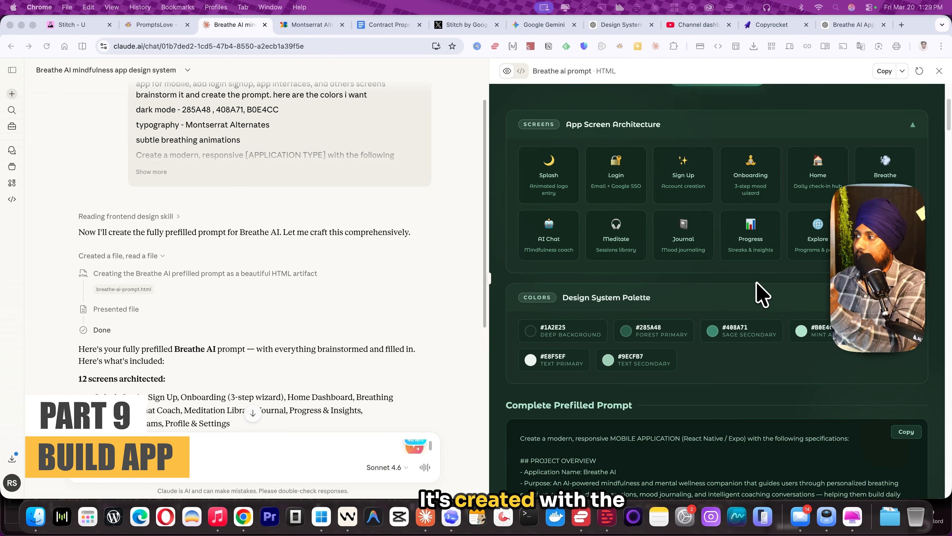
scroll(759, 294, "down", 7)
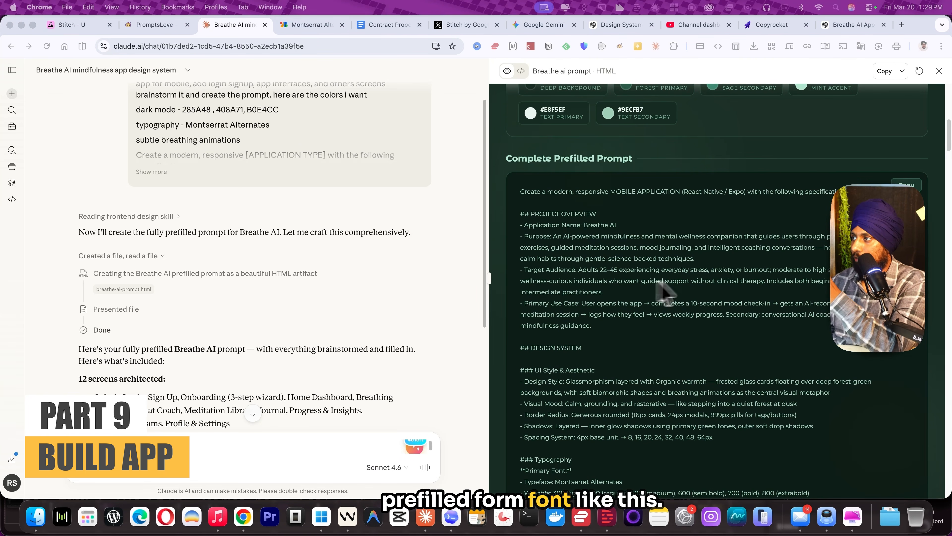
scroll(718, 293, "up", 7)
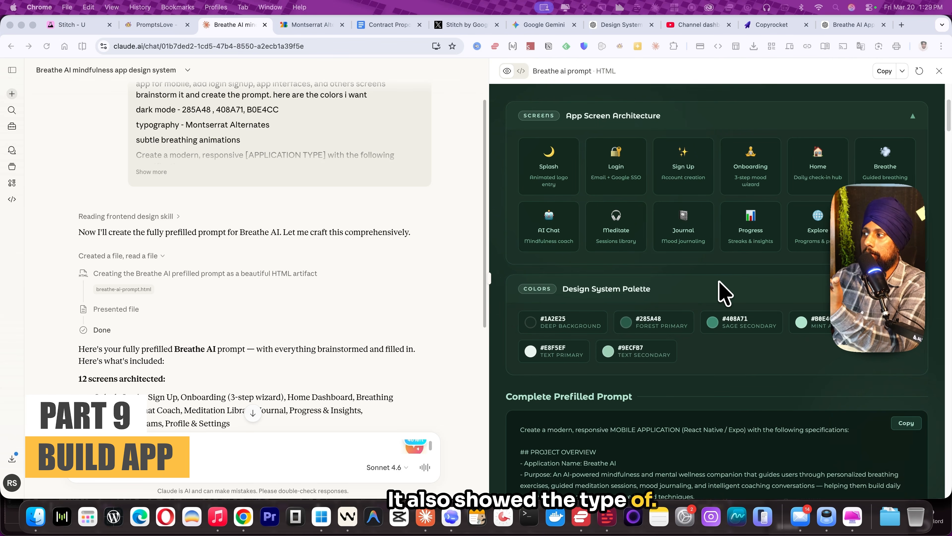
scroll(720, 289, "down", 3)
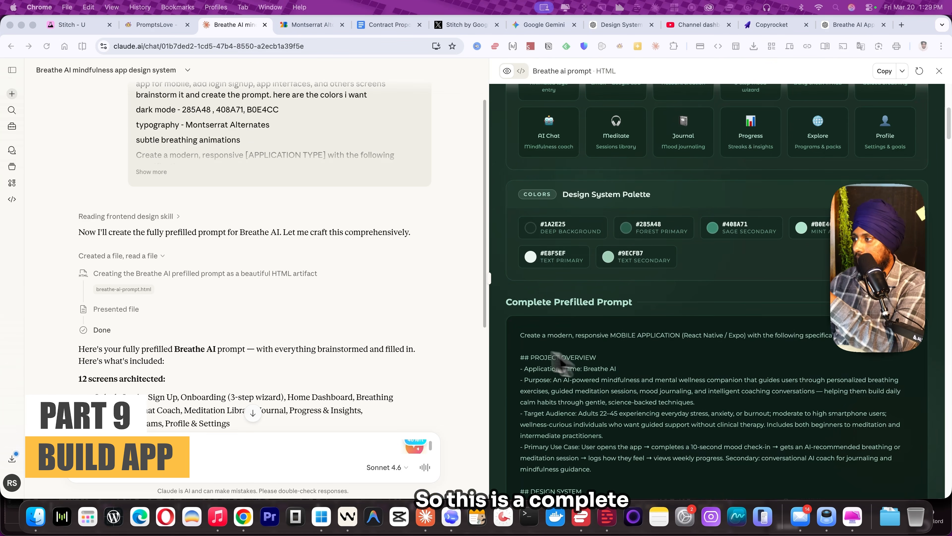
left_click_drag(520, 334, 690, 420)
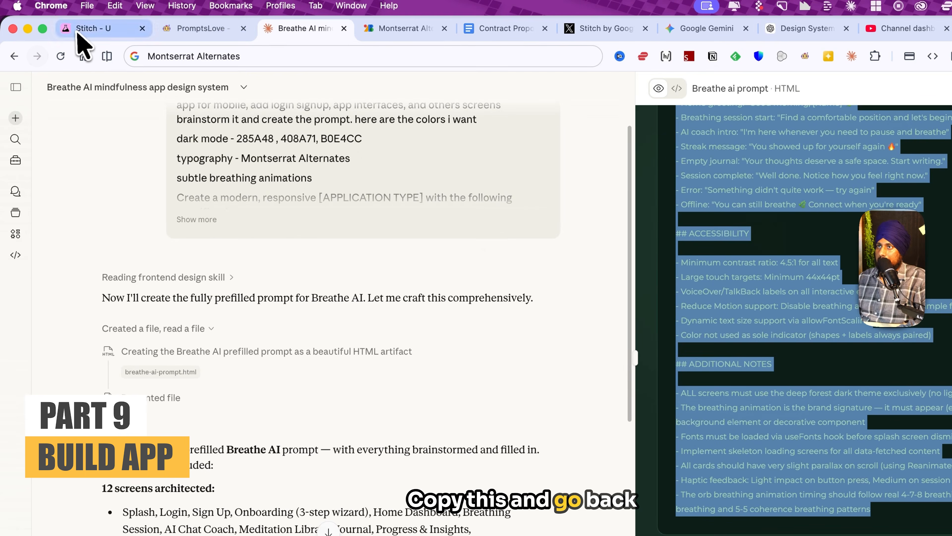
left_click(76, 29)
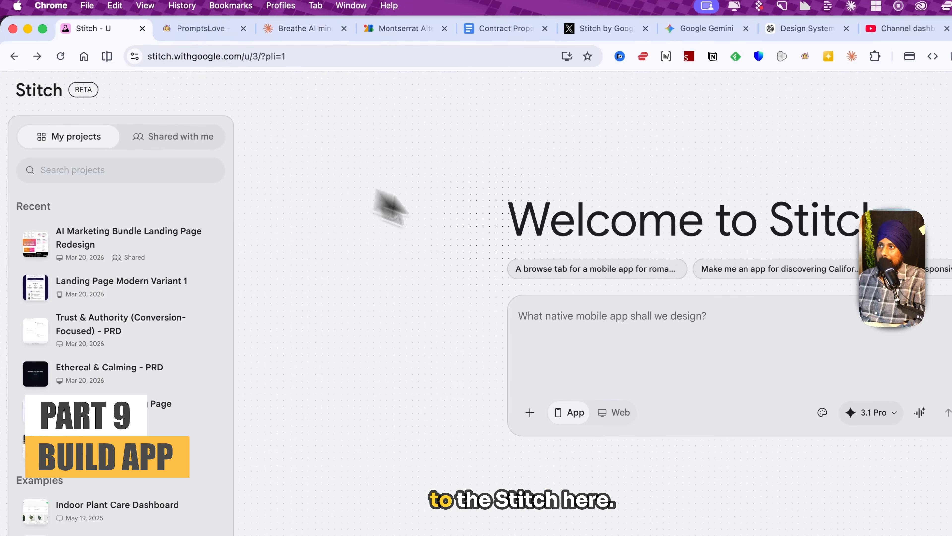
key("super+v")
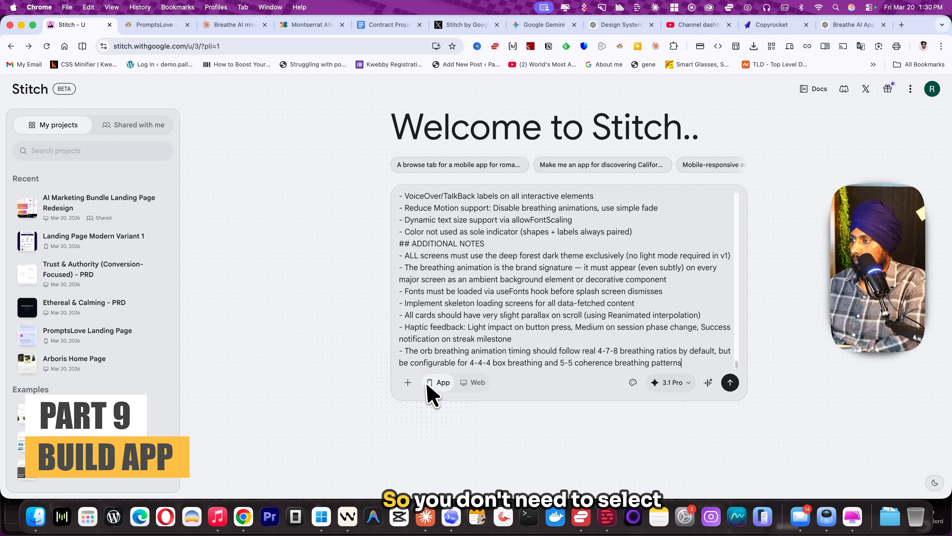
Check the design systems without choosing one, keep the App type with the Thinking with 3.1 Pro model, and submit the Breathe AI prompt
left_click(632, 382)
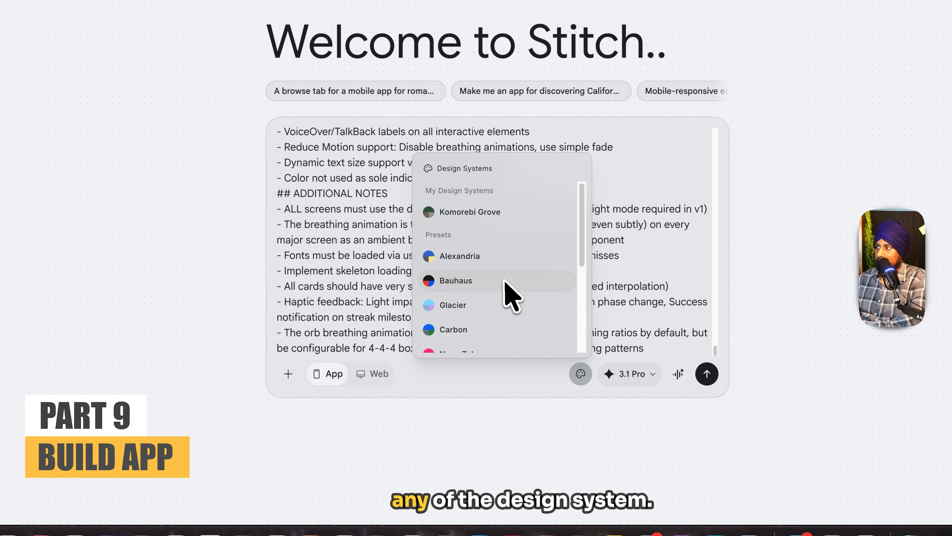
left_click(611, 377)
left_click(622, 375)
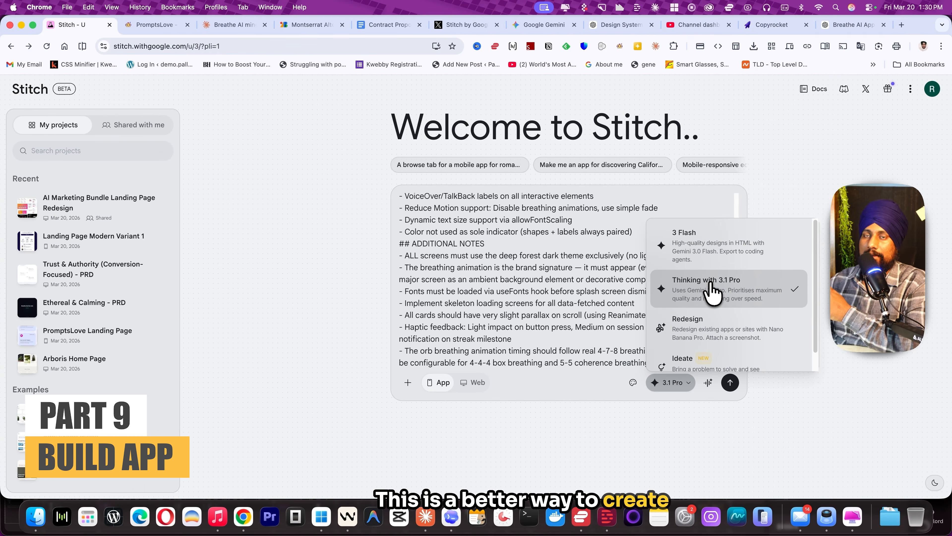
left_click(697, 420)
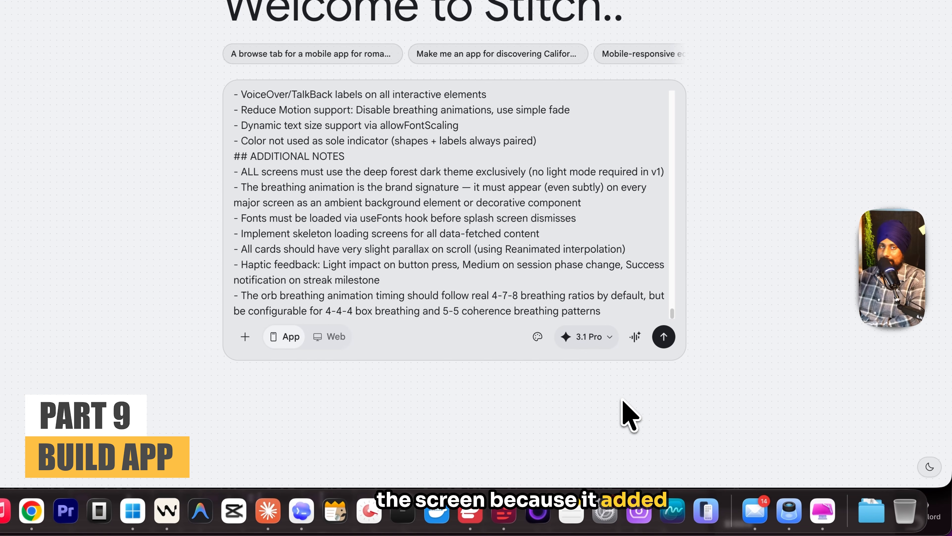
left_click(666, 337)
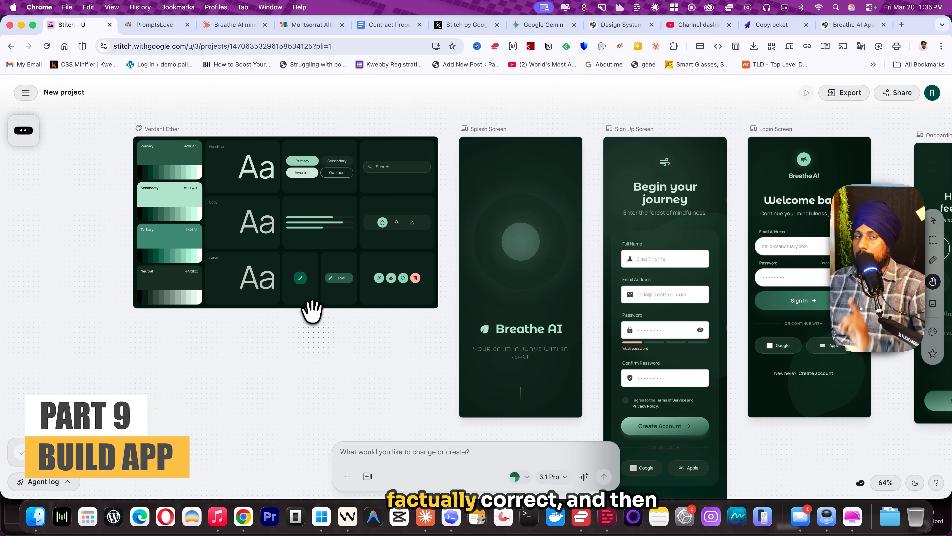
Review the generated Breathe AI screens and regenerate the Progress & Insights screen
scroll(311, 317, "right", 5)
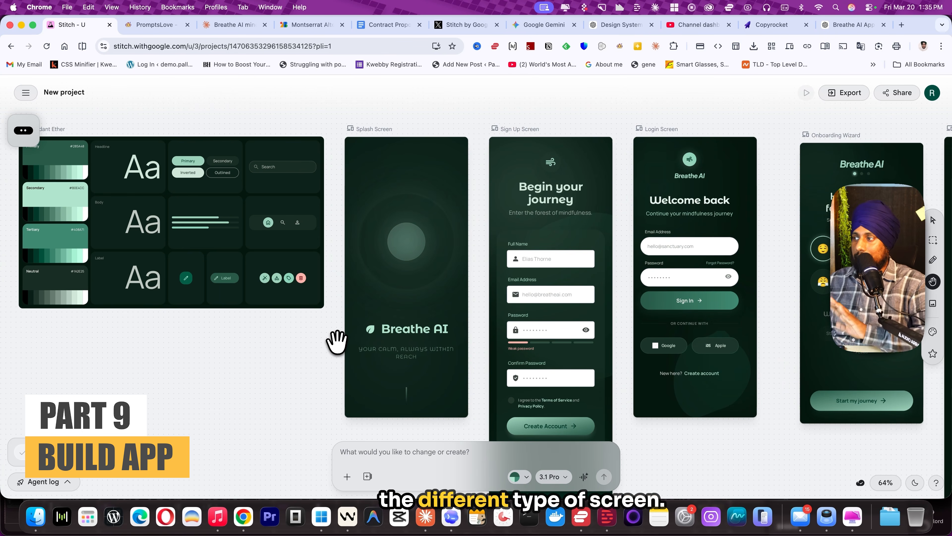
scroll(336, 339, "right", 12)
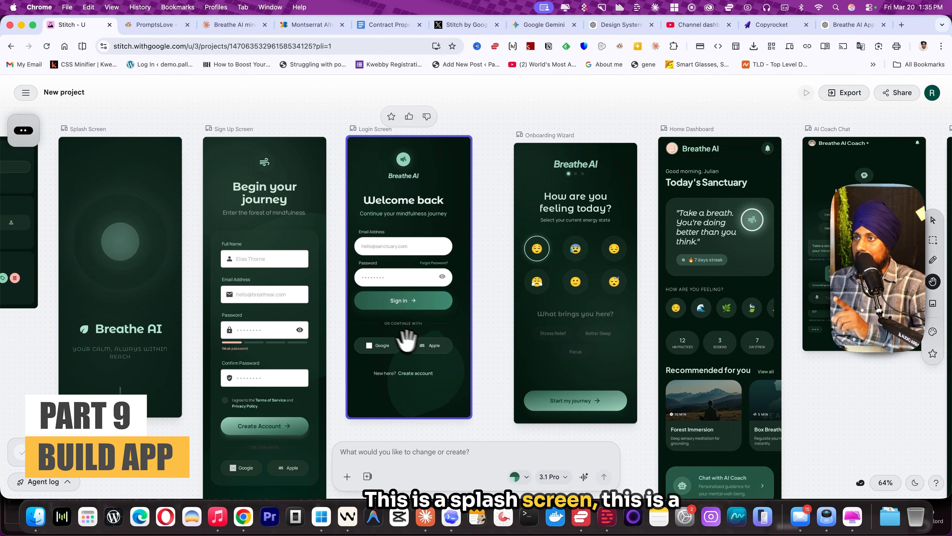
scroll(338, 347, "right", 16)
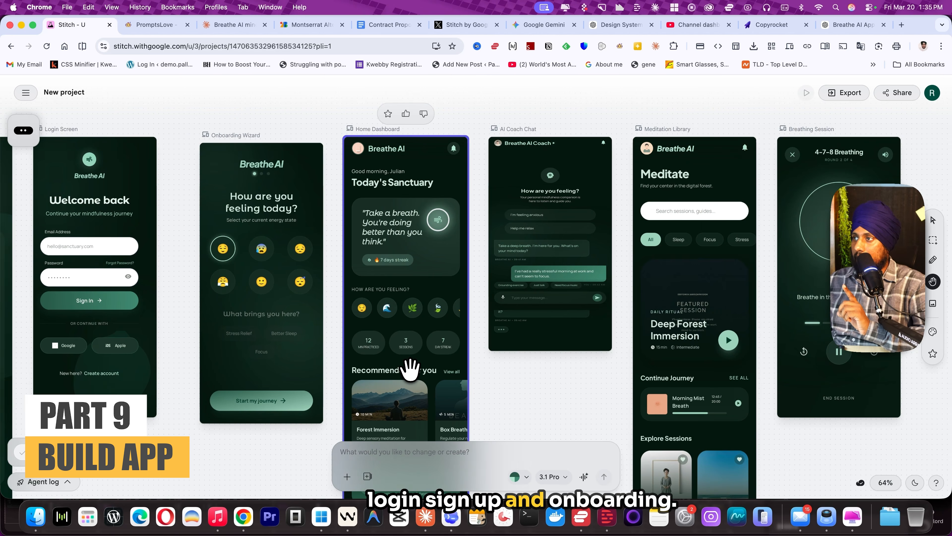
scroll(410, 367, "down", 3)
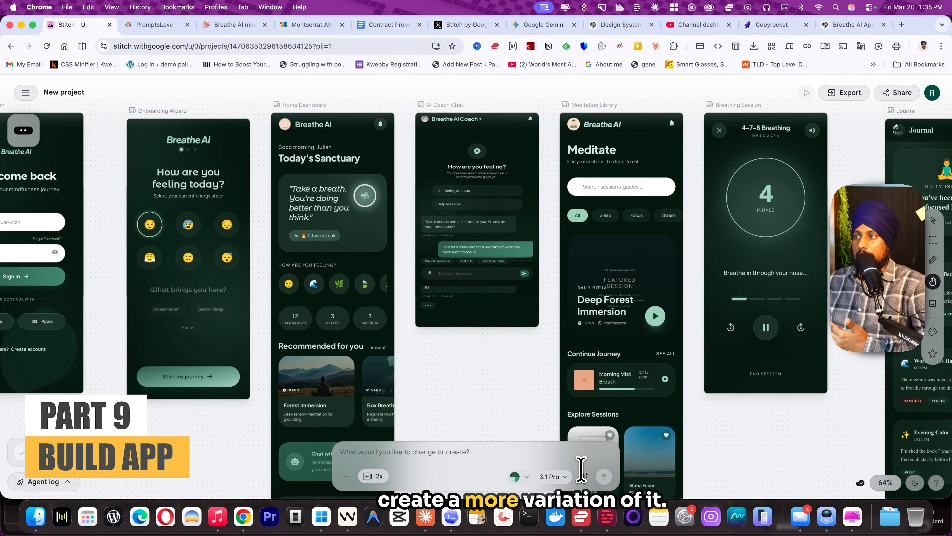
scroll(514, 351, "right", 10)
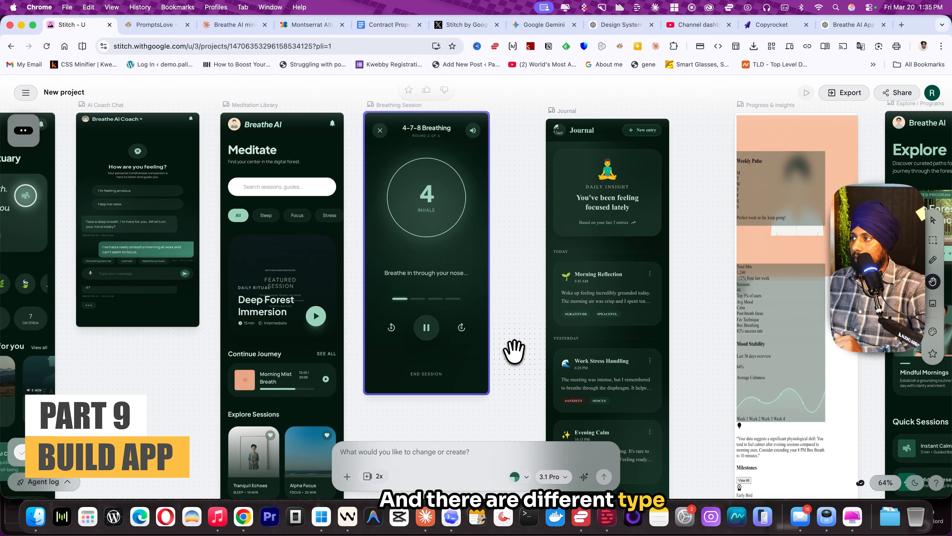
scroll(514, 351, "right", 7)
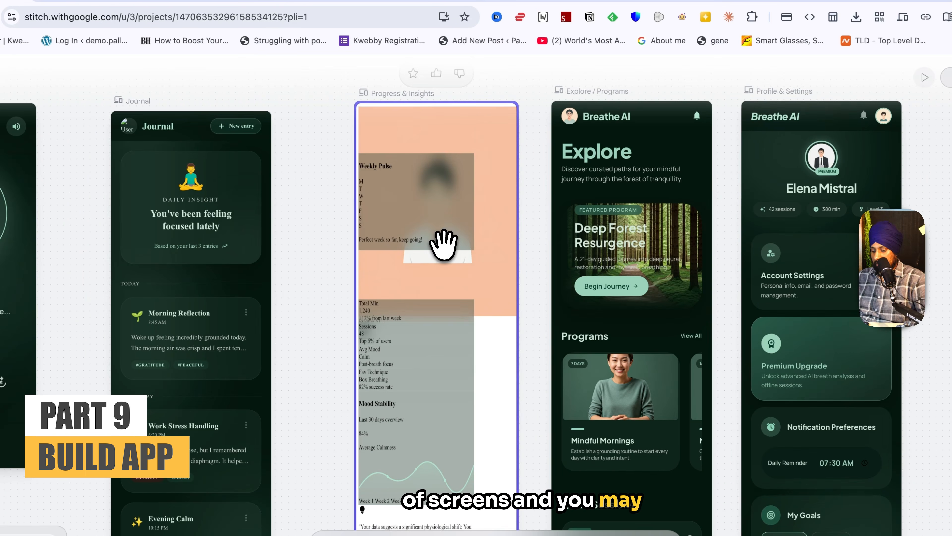
left_click(462, 214)
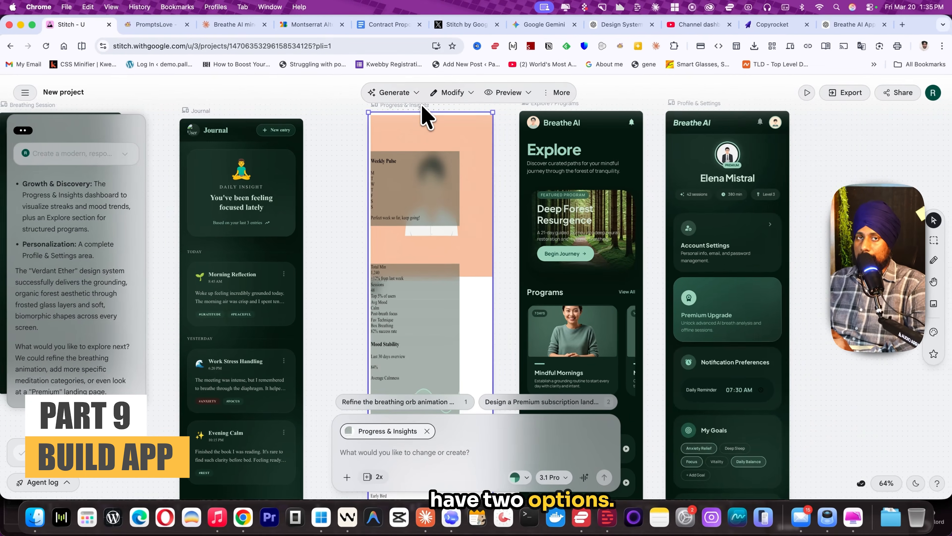
left_click(418, 78)
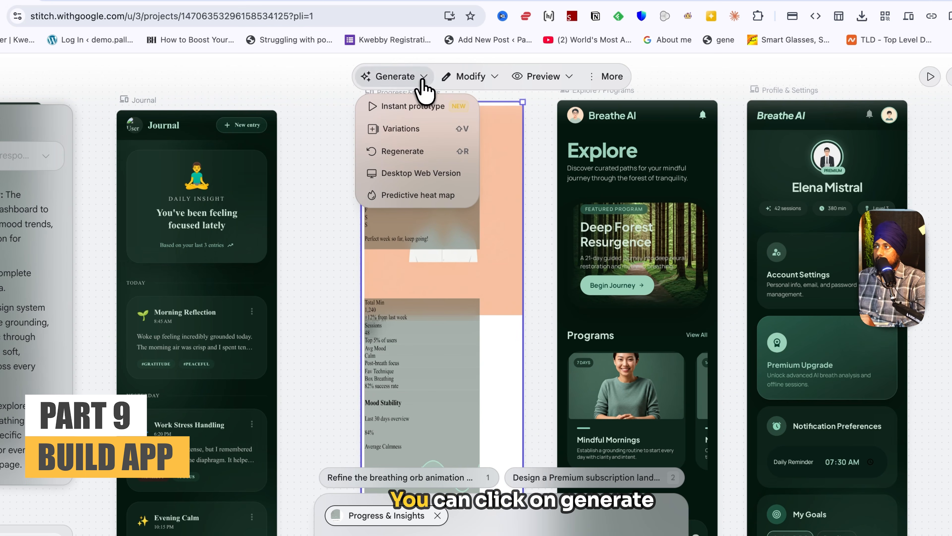
left_click(402, 151)
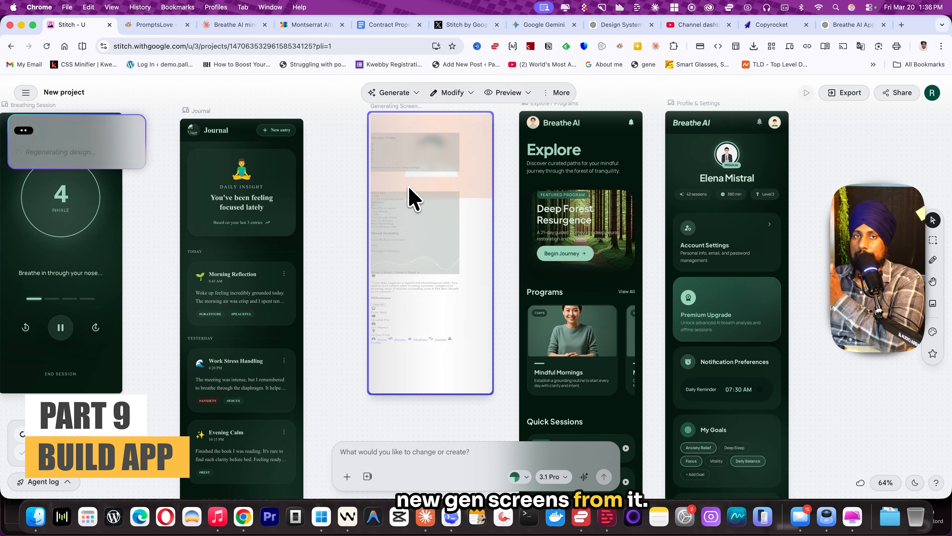
Examine the regenerated Progress & Insights screen and the neighbouring Journal, Explore and Profile & Settings screens
scroll(588, 297, "right", 5)
scroll(589, 296, "right", 6)
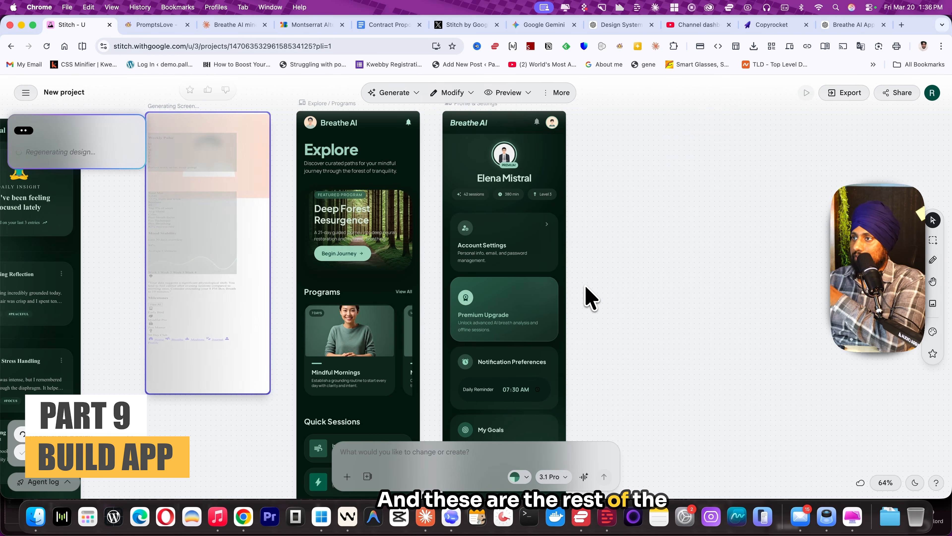
scroll(590, 298, "left", 9)
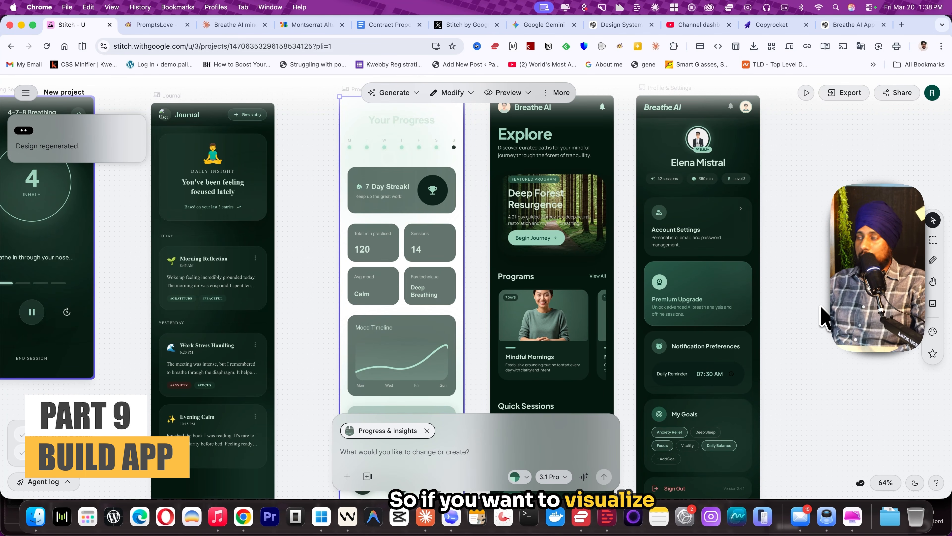
scroll(825, 318, "right", 2)
scroll(825, 318, "down", 1)
scroll(825, 318, "up", 4)
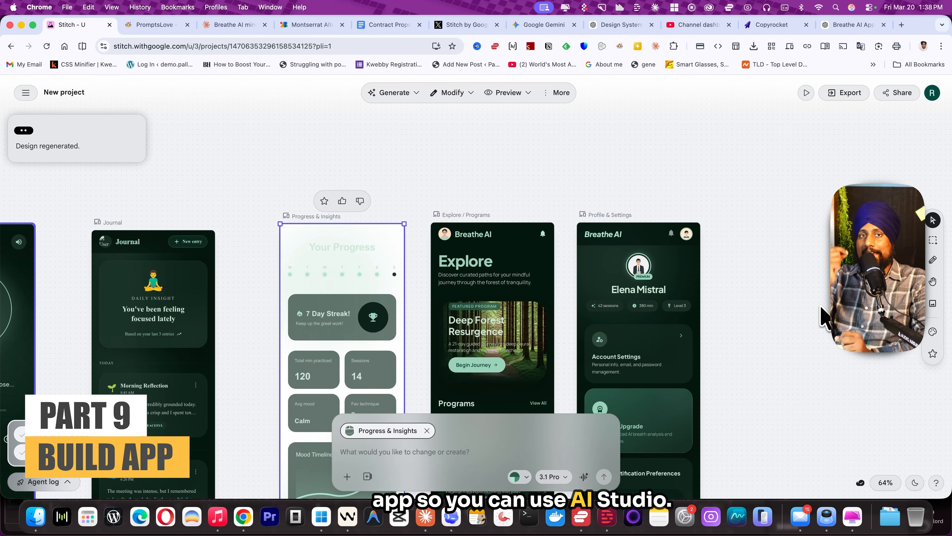
Select the Verdant Ether design system and all the app screens and export them to AI Studio for building
scroll(825, 319, "left", 6)
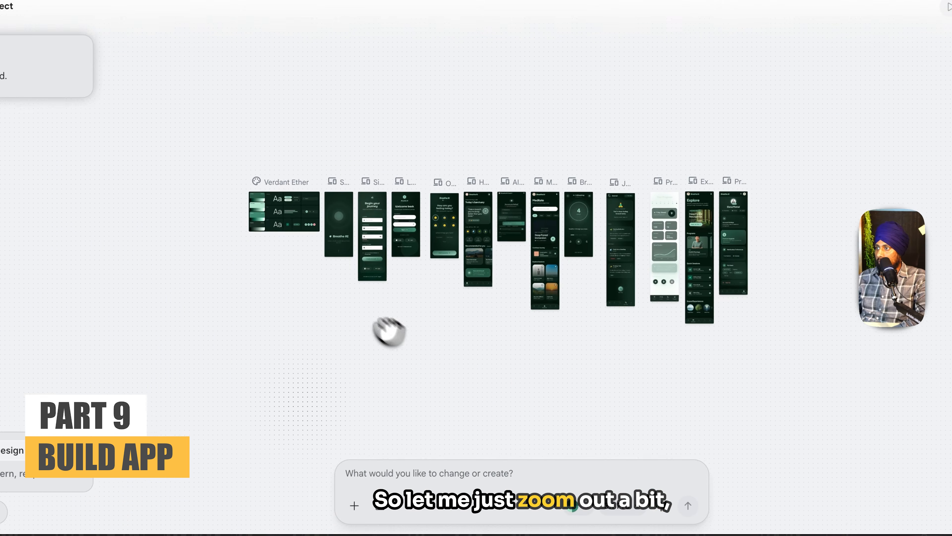
left_click_drag(389, 330, 369, 313)
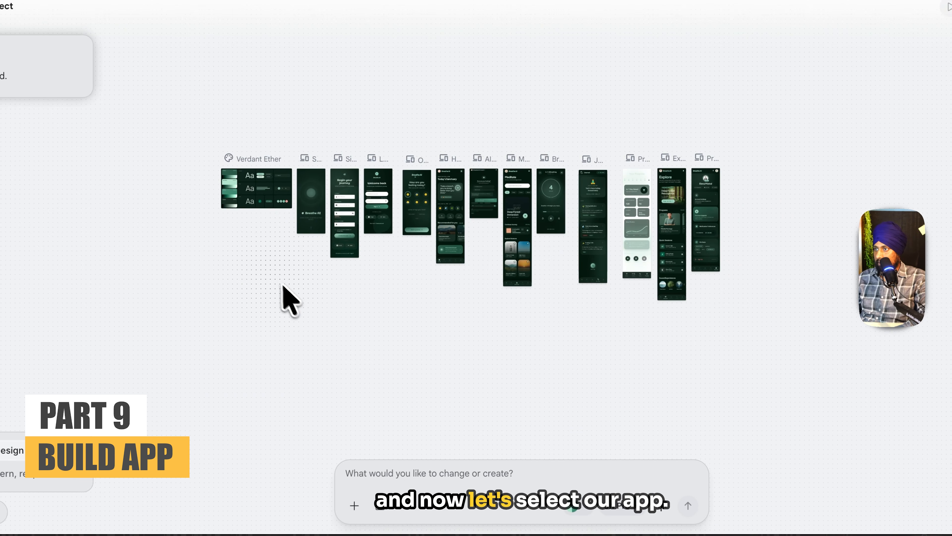
left_click_drag(191, 287, 731, 161)
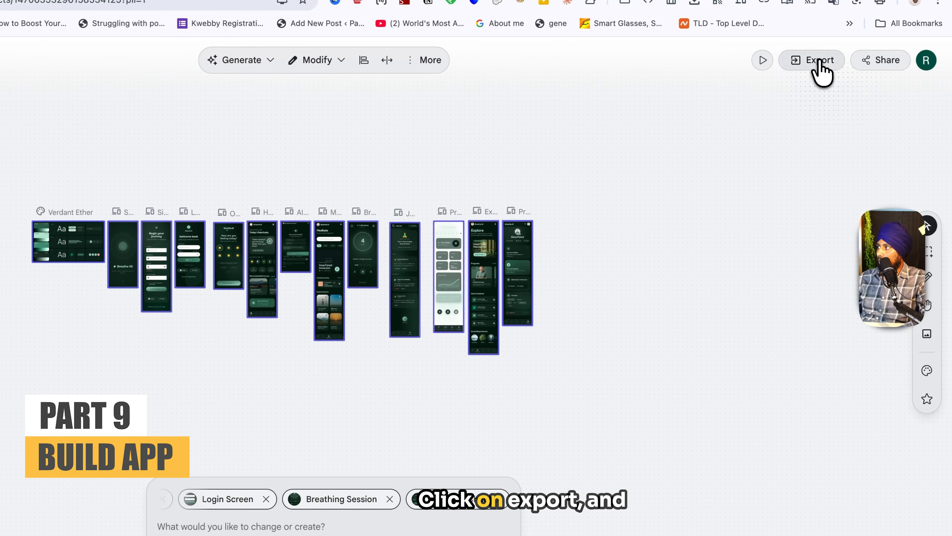
left_click(817, 61)
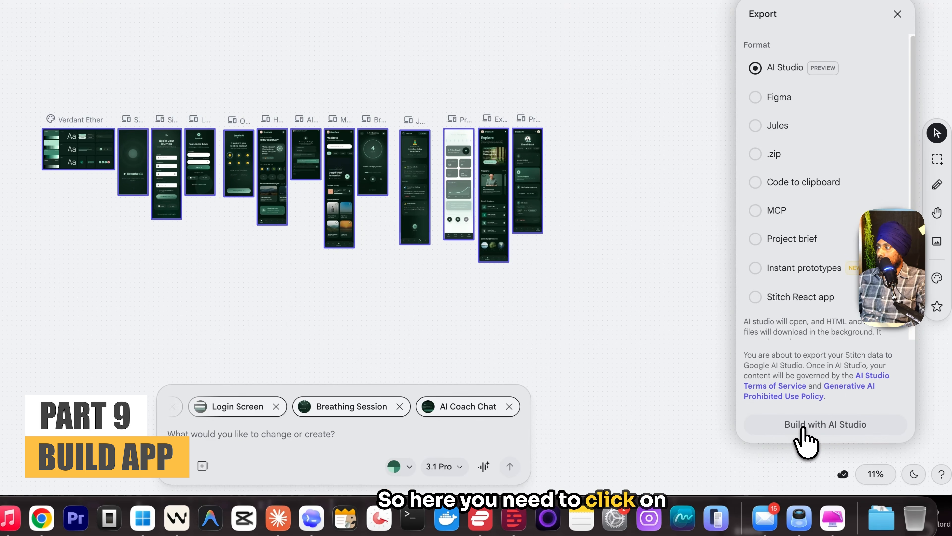
left_click(801, 426)
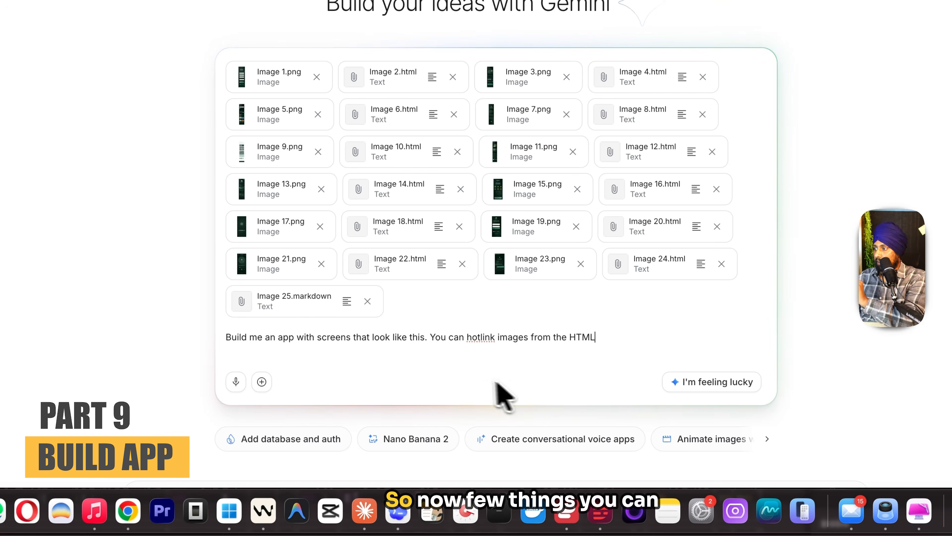
Add the "Add database and auth" and "Create conversational voice apps" features to the AI Studio build prompt
scroll(472, 378, "down", 2)
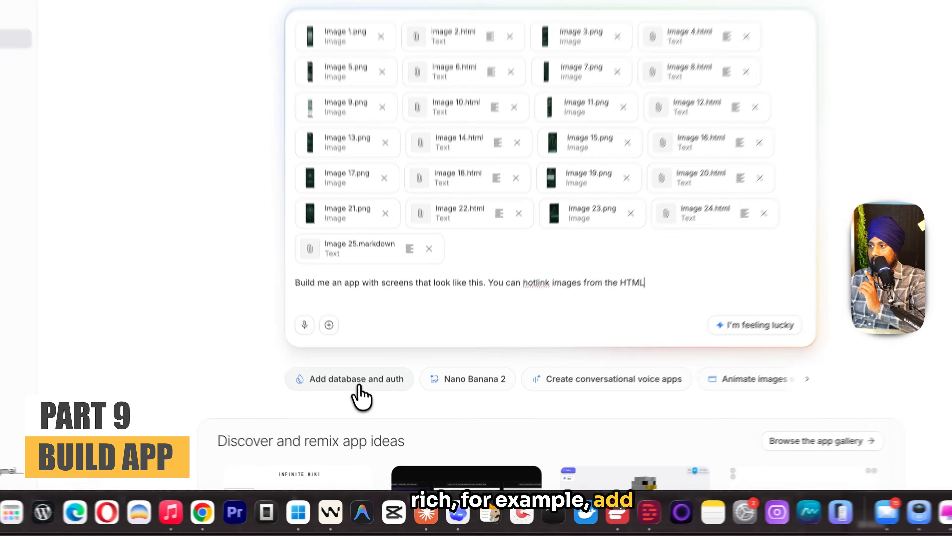
left_click(375, 408)
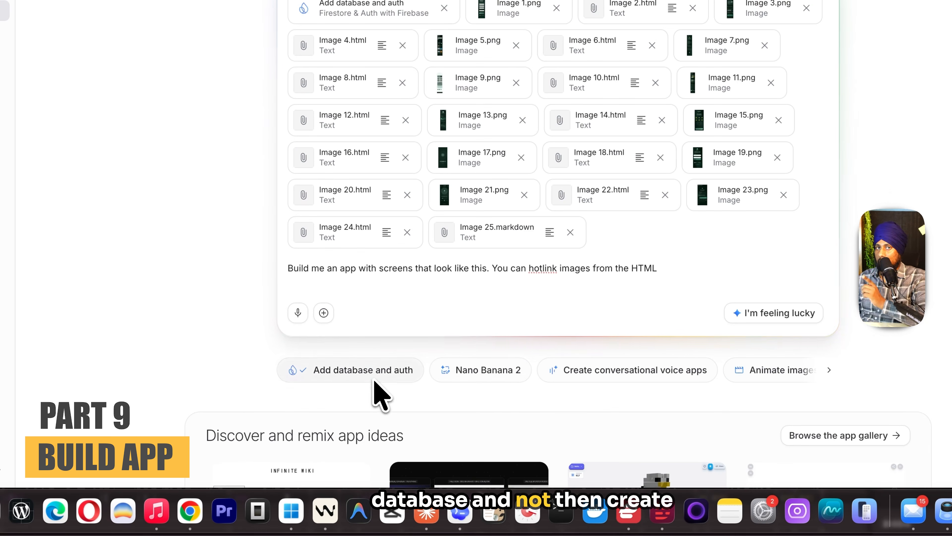
scroll(529, 374, "right", 4)
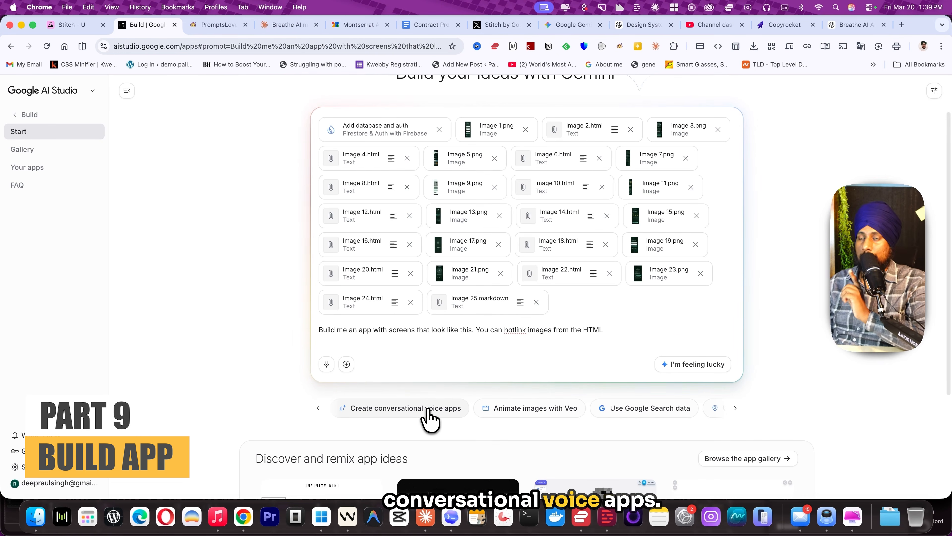
left_click(429, 411)
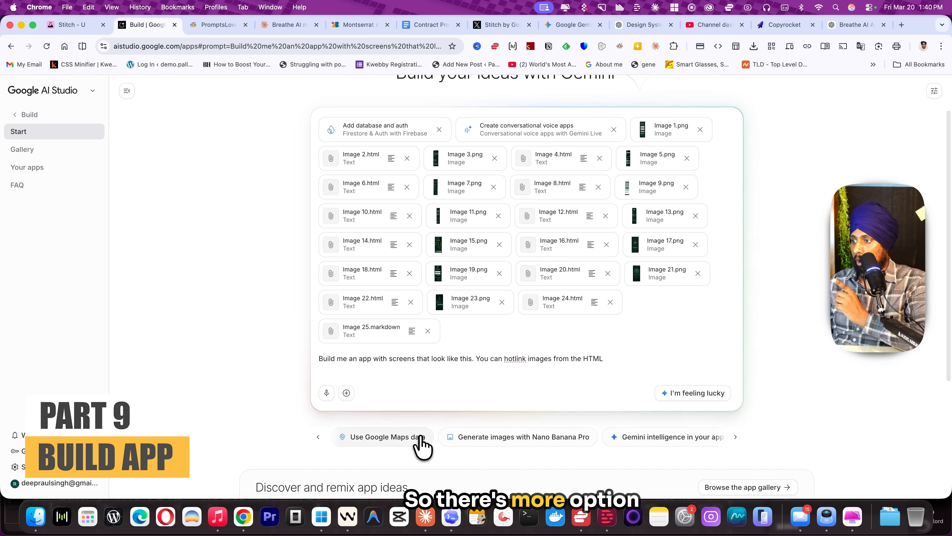
Add the "AI powered chatbot" and "Generate speech" features to the prompt and start building the app
scroll(422, 443, "right", 2)
scroll(419, 443, "right", 2)
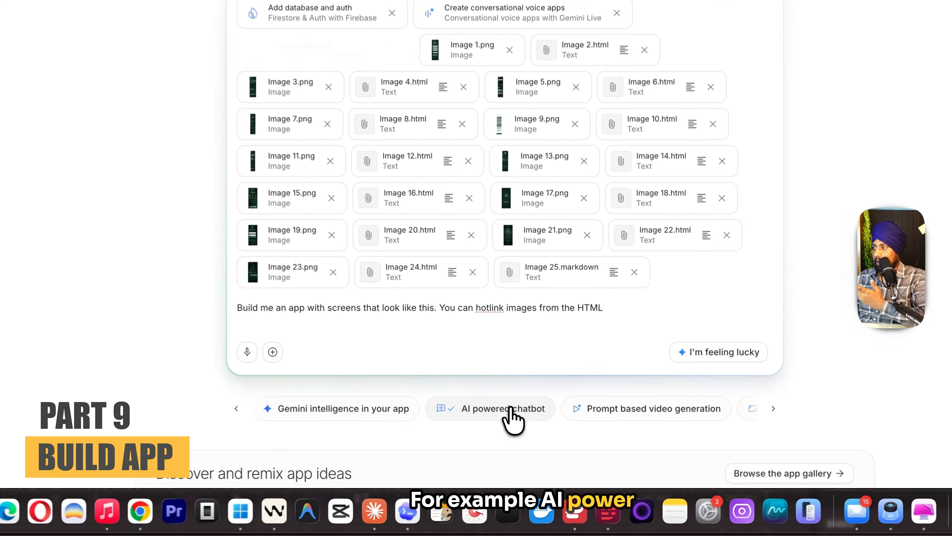
left_click(531, 438)
scroll(530, 438, "right", 2)
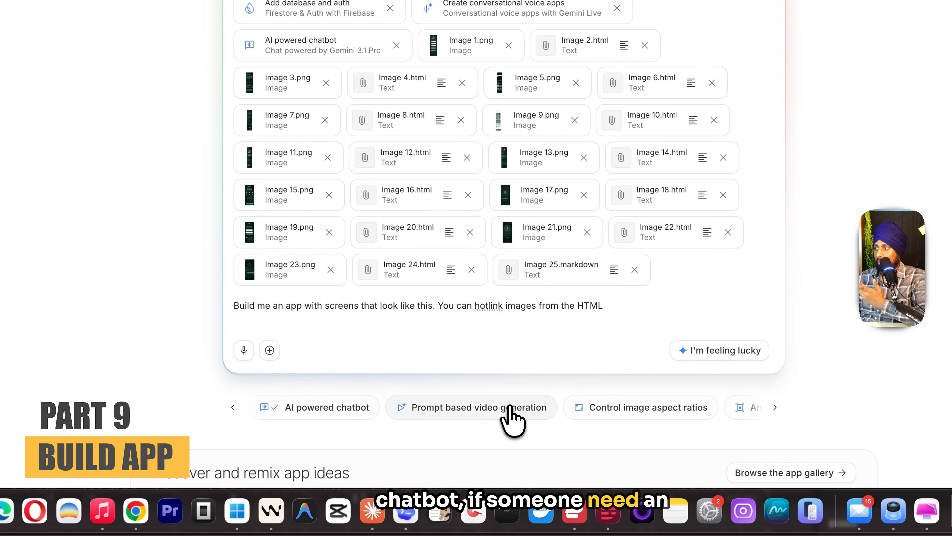
scroll(511, 420, "right", 4)
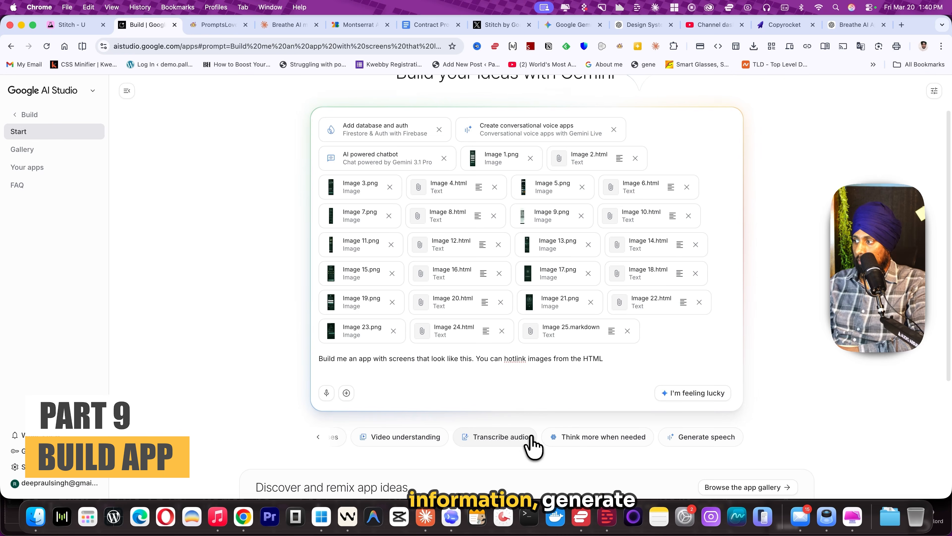
left_click(701, 437)
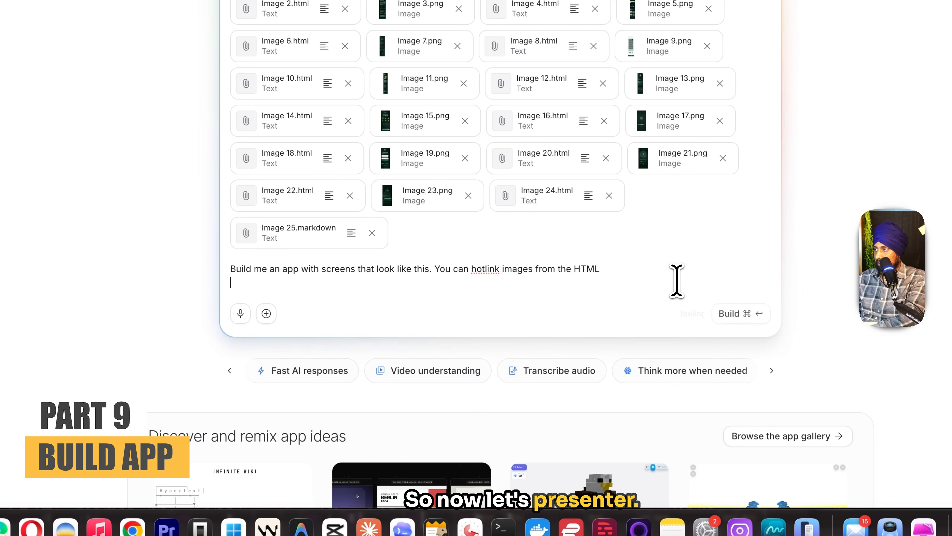
left_click(741, 314)
left_click(278, 66)
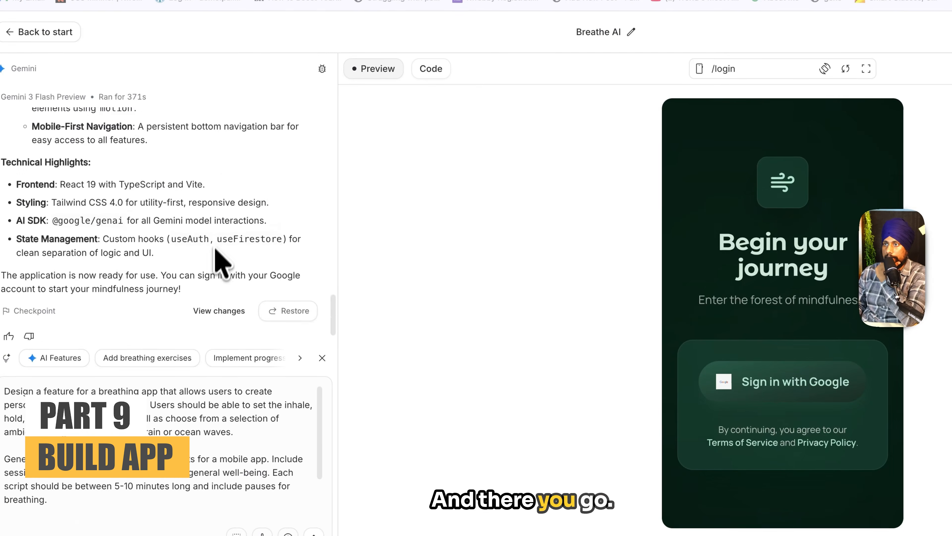
Sign in to the built Breathe AI preview with a Google account and approve the requested access
scroll(221, 263, "up", 10)
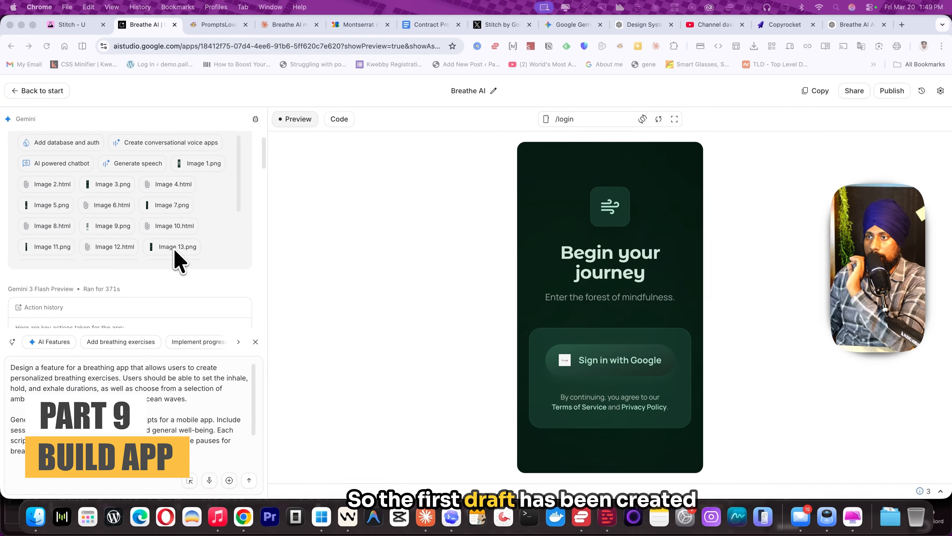
scroll(218, 243, "down", 5)
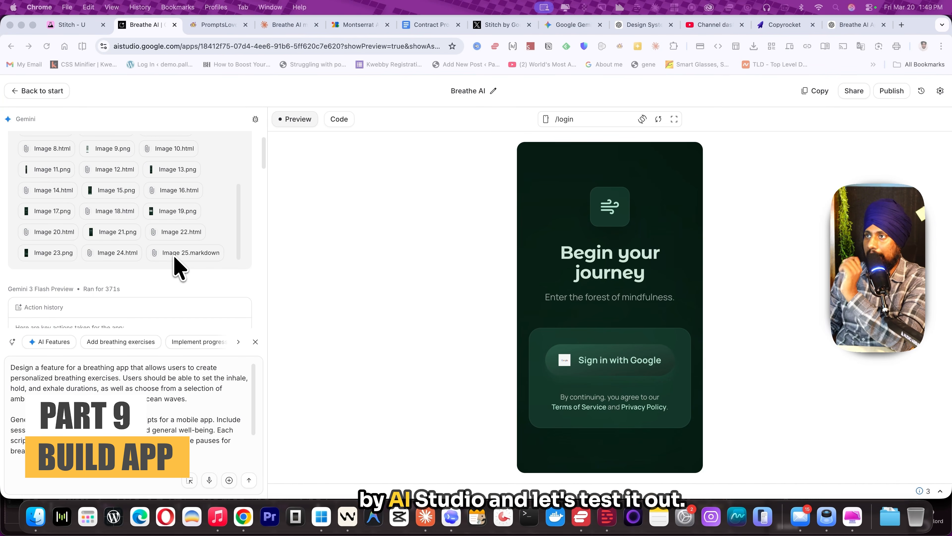
scroll(179, 270, "down", 5)
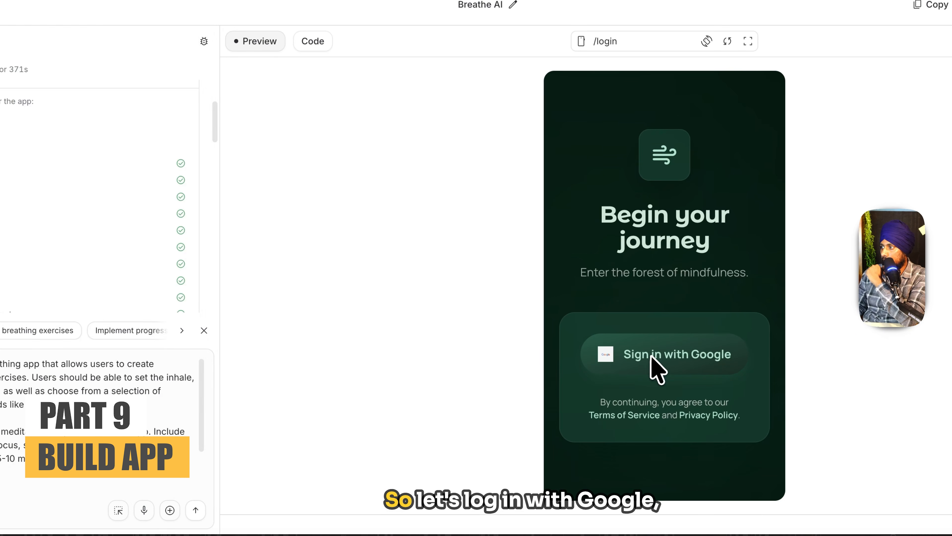
left_click(602, 369)
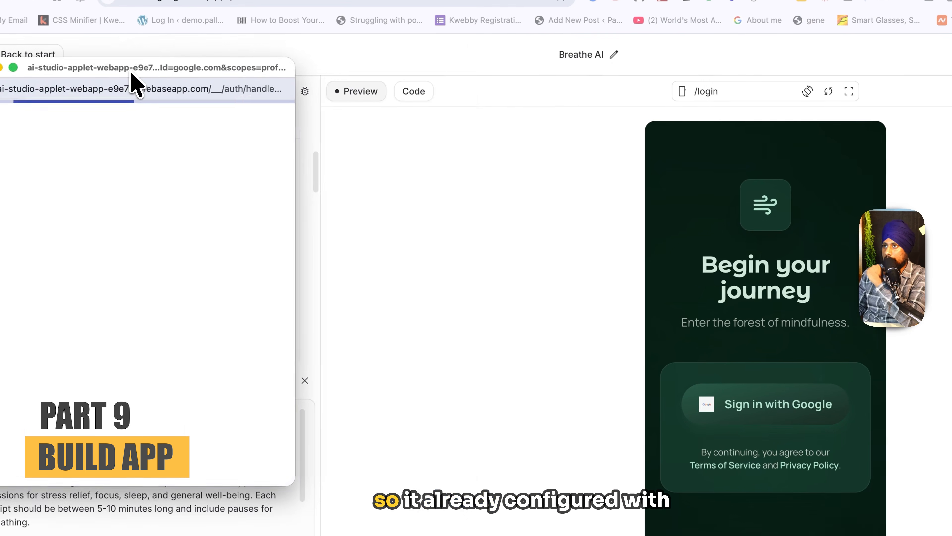
left_click_drag(36, 21, 189, 21)
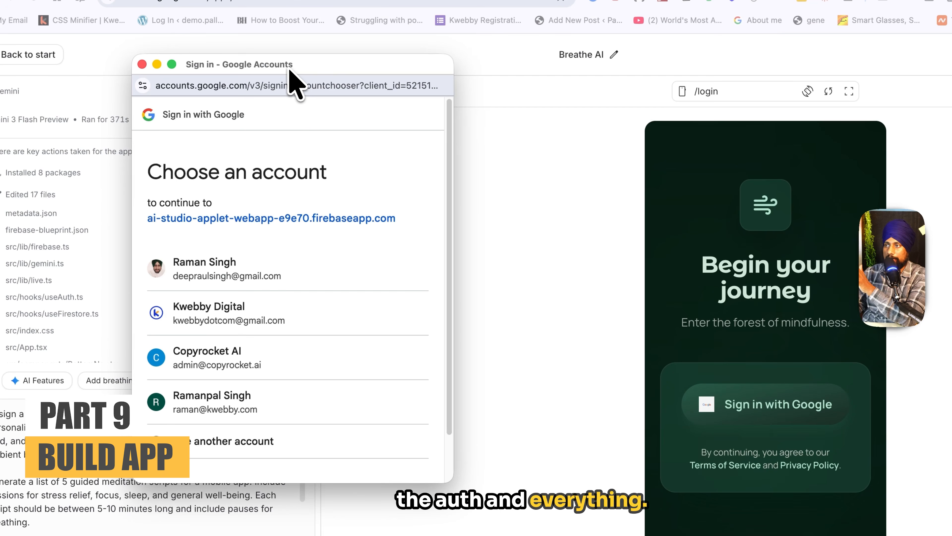
left_click(274, 278)
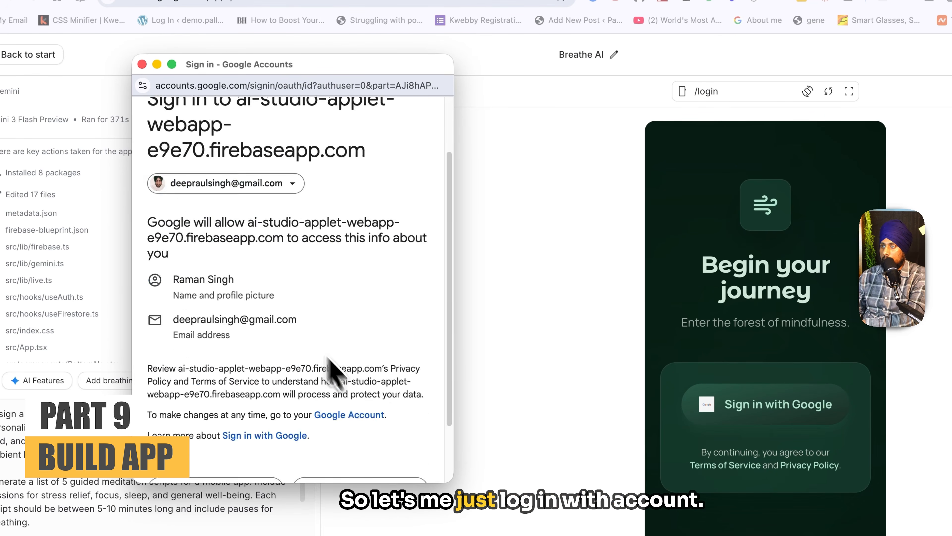
scroll(332, 371, "down", 3)
left_click(375, 417)
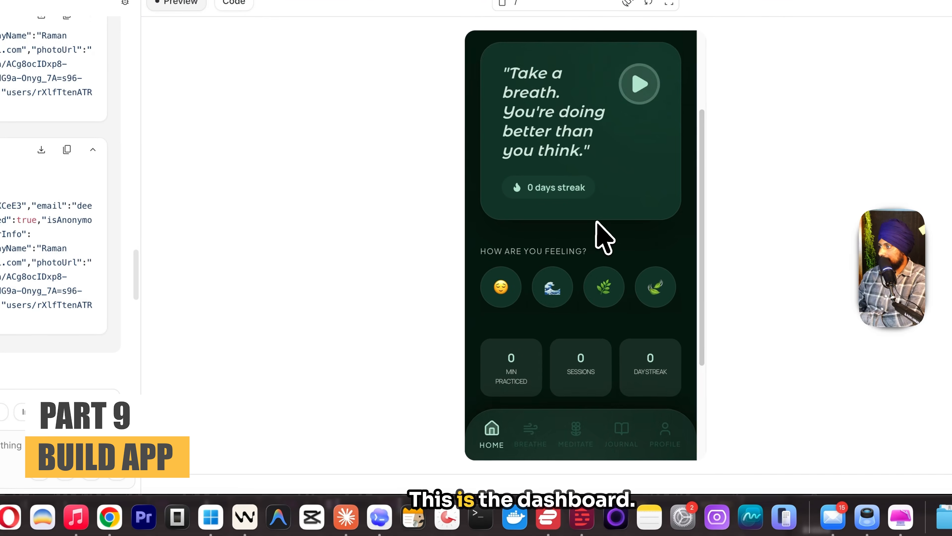
Examine the app's Home dashboard, the Breathe voice session page and the Meditate page with its Explore Sessions cards
scroll(622, 302, "down", 4)
left_click(571, 452)
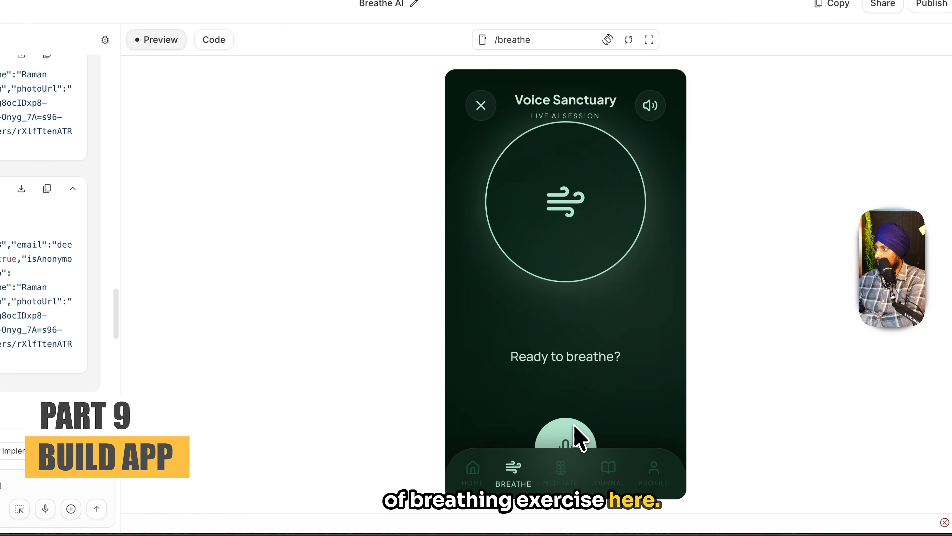
left_click(575, 427)
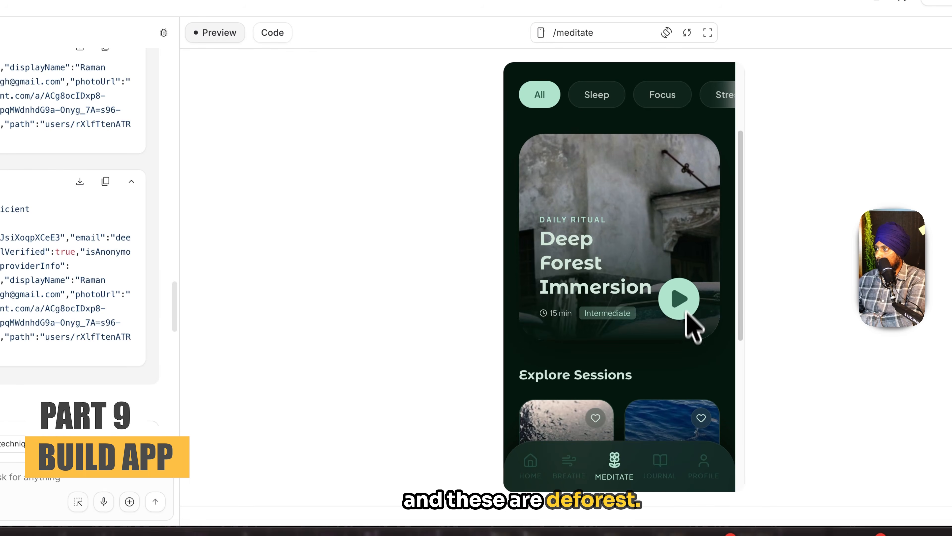
scroll(674, 330, "down", 3)
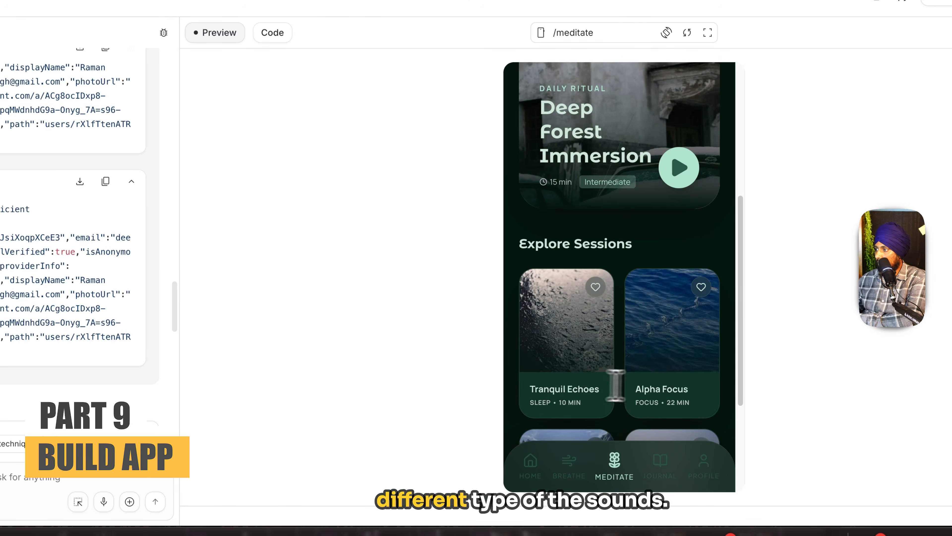
scroll(682, 389, "down", 3)
Check the app's Journal page and the Profile page with its settings entries
left_click(657, 465)
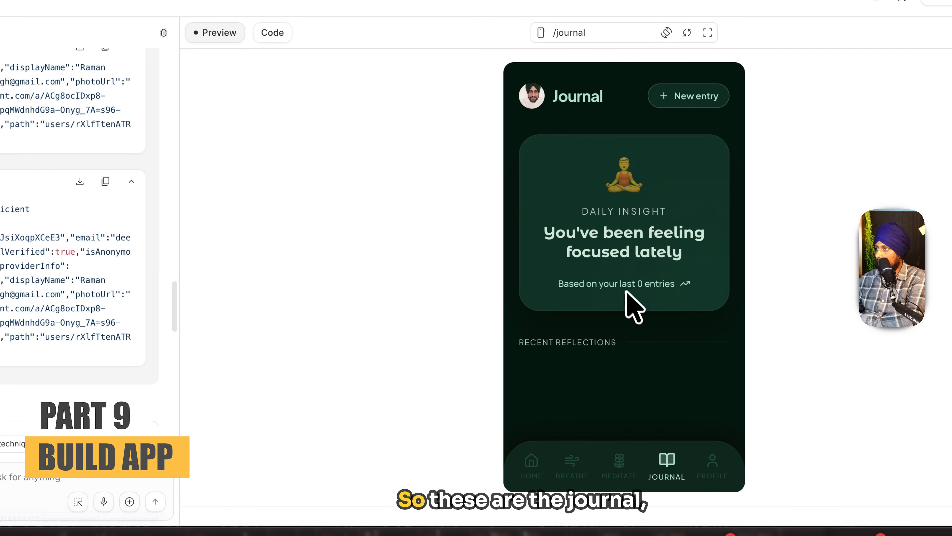
left_click(712, 474)
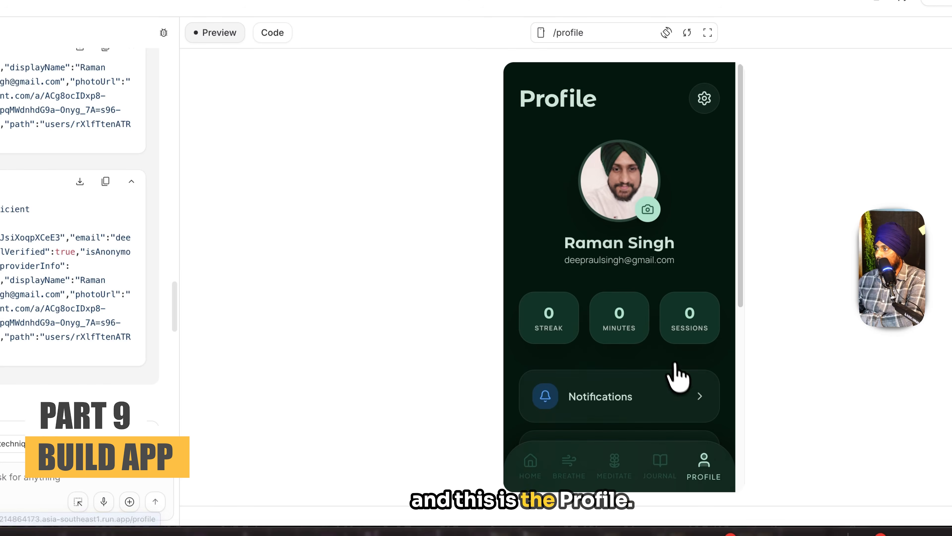
scroll(676, 377, "down", 3)
scroll(676, 245, "up", 3)
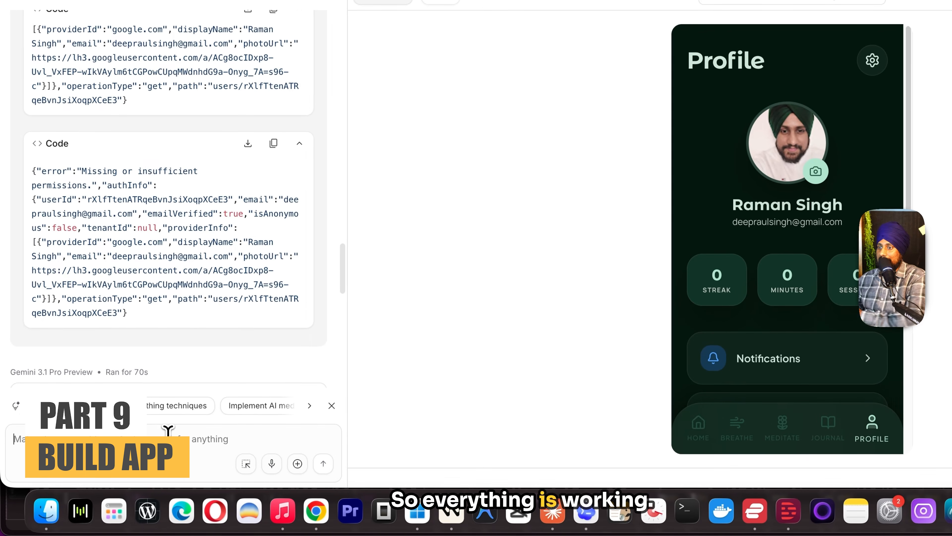
Paste the feature requests for personalized breathing exercises, 5 guided meditation scripts and meditation streak tracking into the chat prompt and review them
key("super+v")
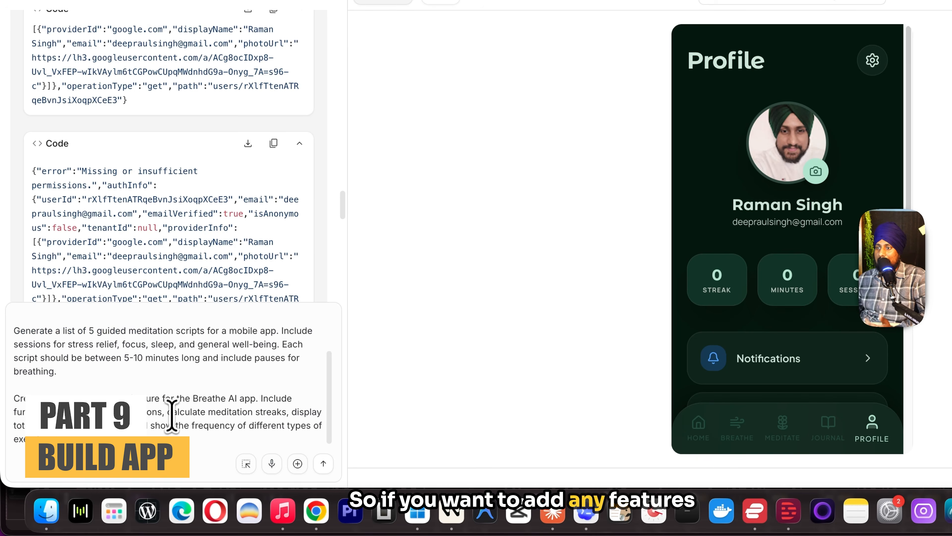
scroll(172, 412, "up", 3)
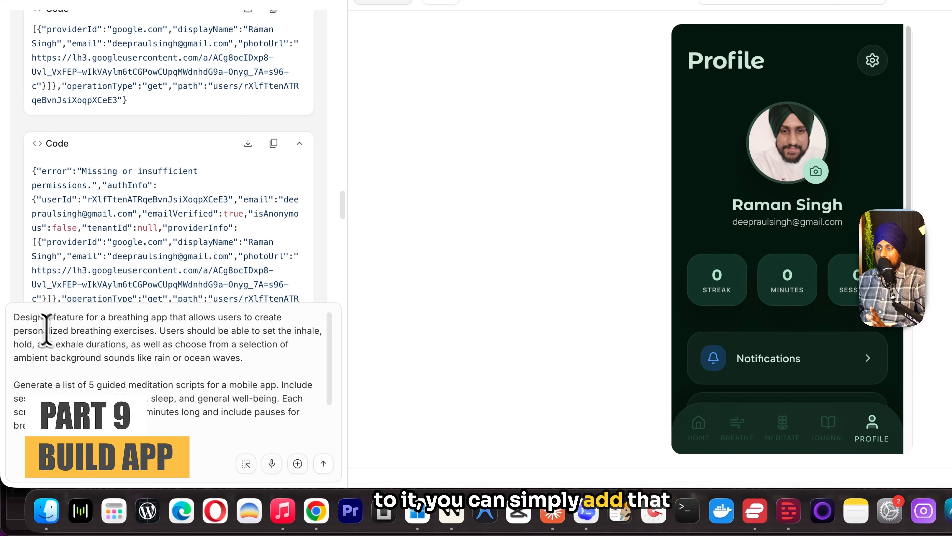
scroll(179, 355, "down", 3)
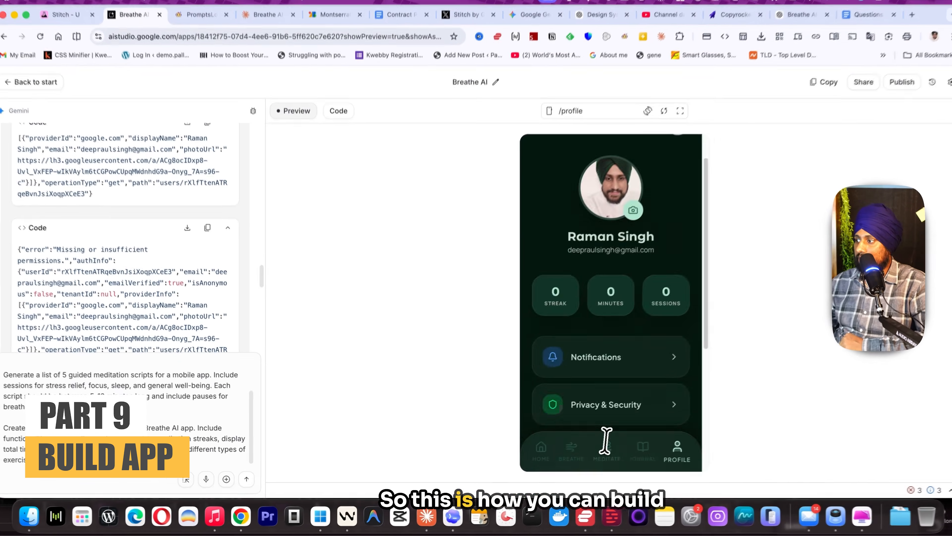
Look over the rest of the Profile page and switch from the preview to the app's source code
scroll(783, 415, "down", 5)
left_click(892, 91)
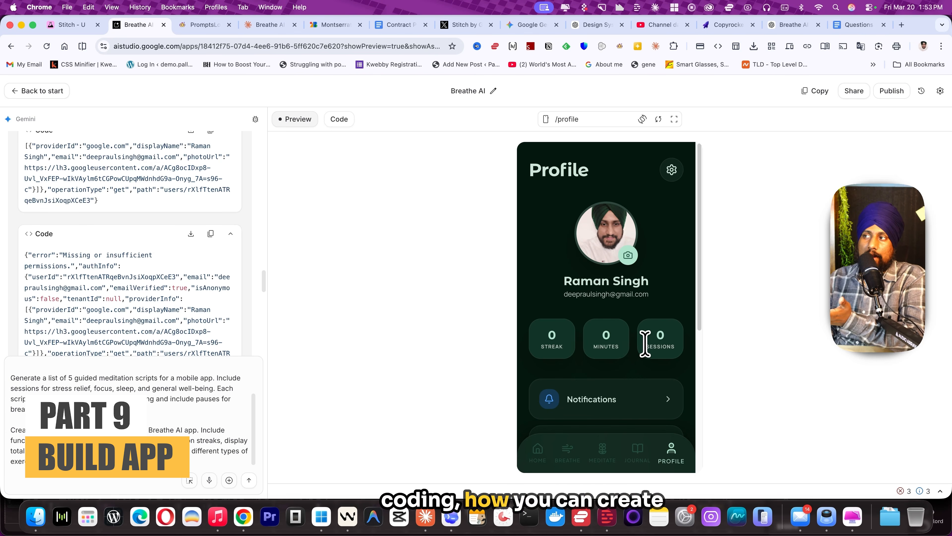
left_click(336, 123)
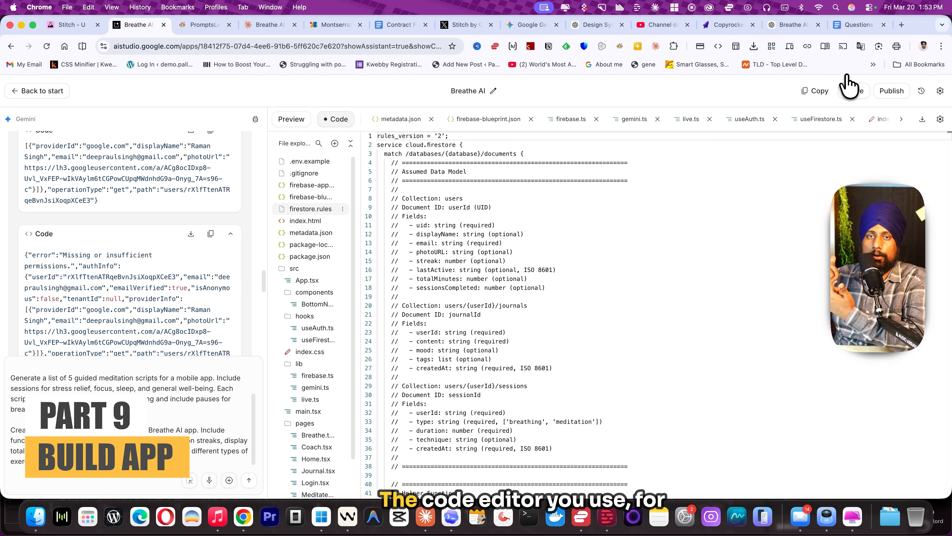